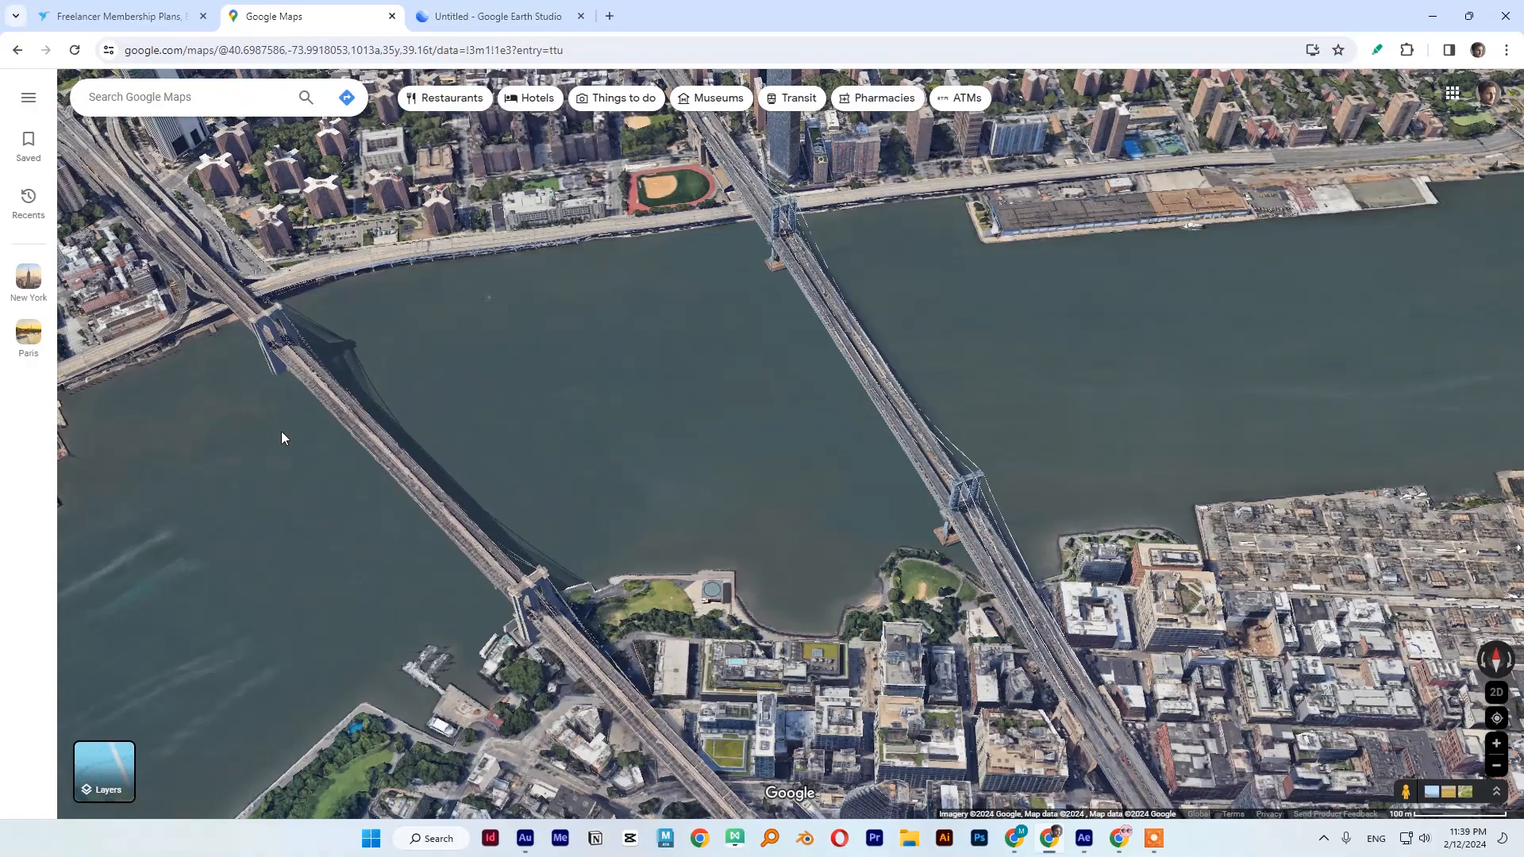
Examine the two bridges across the river in flat, tilted and rotated 3D satellite views.
click(1497, 694)
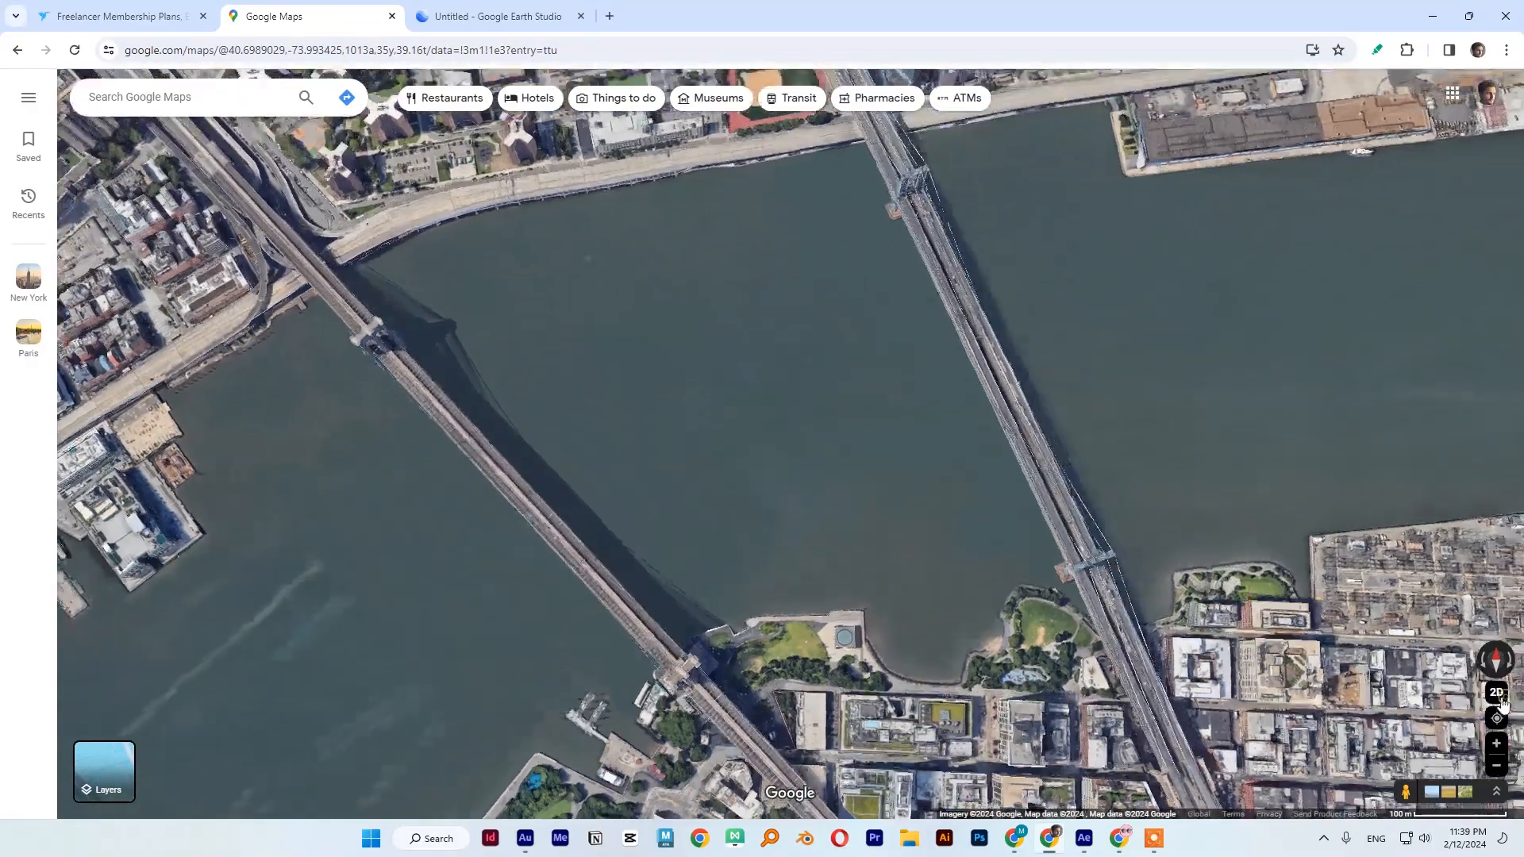
click(1497, 694)
drag(537, 532, 677, 530)
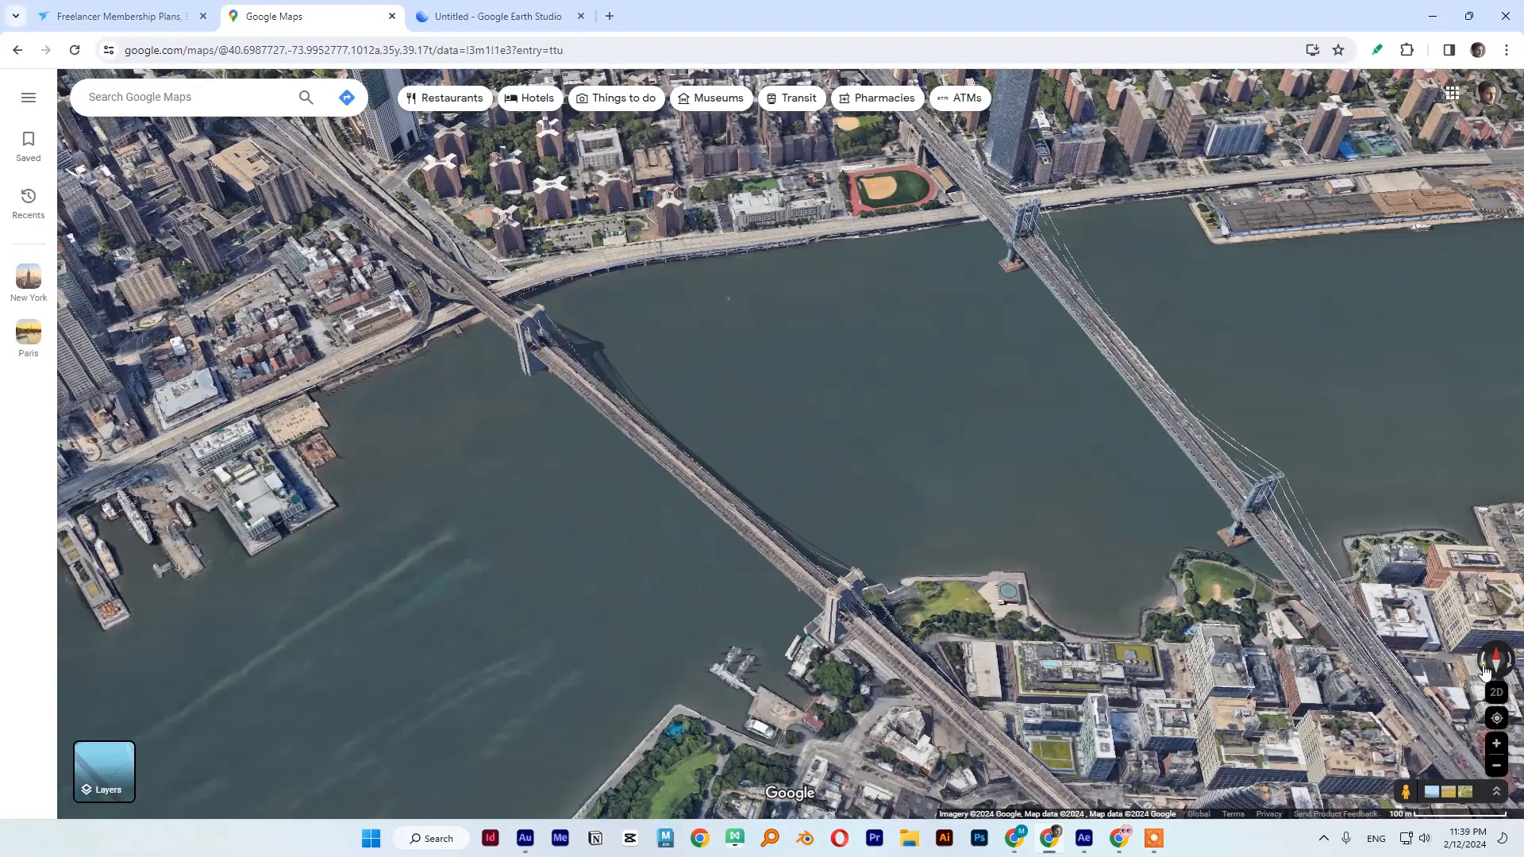
click(1485, 664)
drag(972, 475, 732, 587)
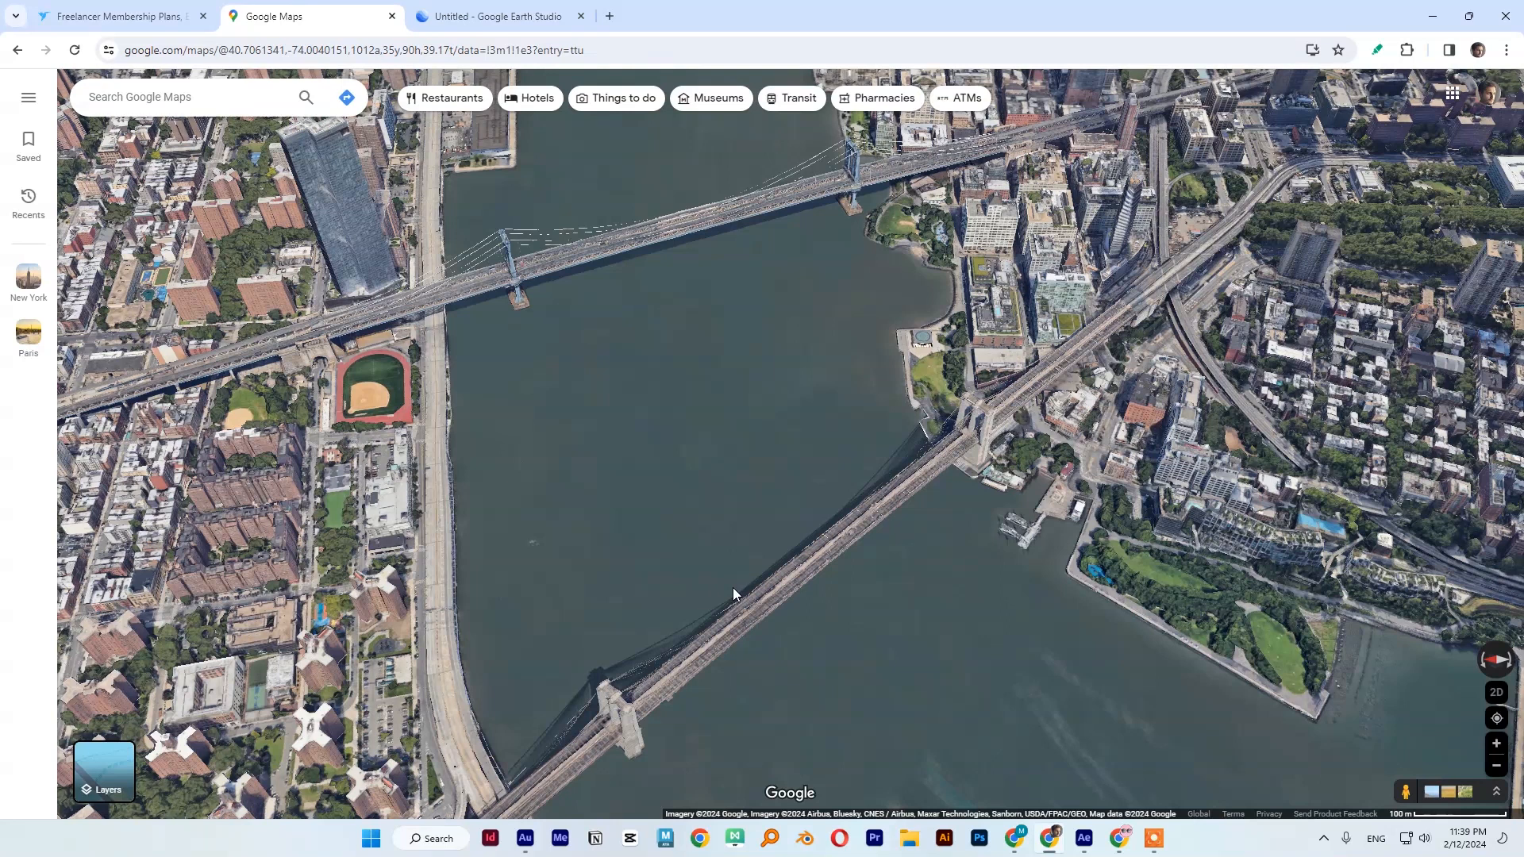
Switch to Google Earth Studio and frame a low oblique camera view over both bridges with the Manhattan skyline behind them.
click(524, 8)
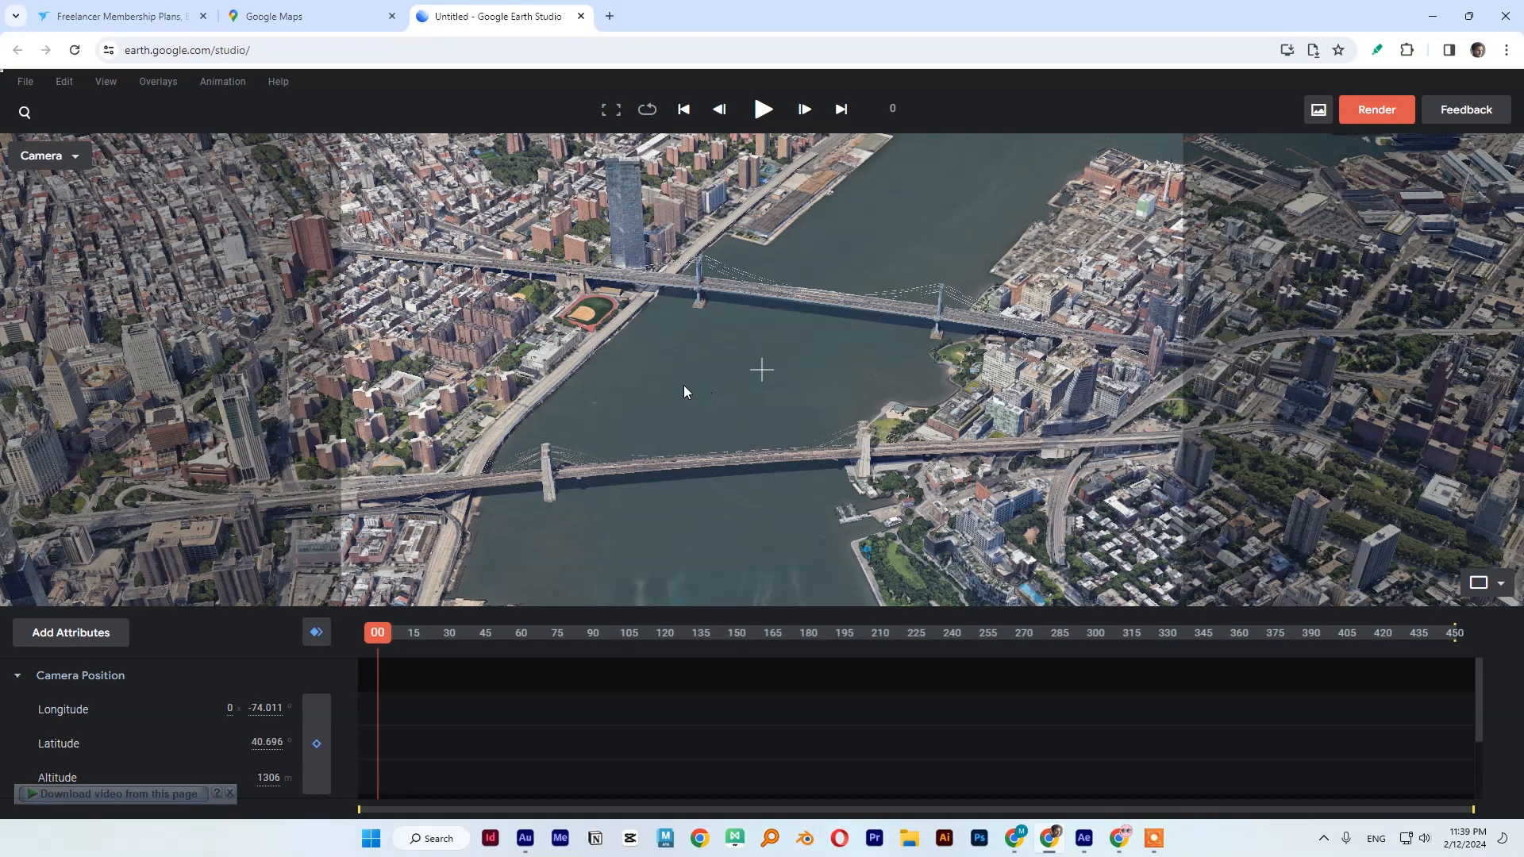
drag(836, 349, 800, 373)
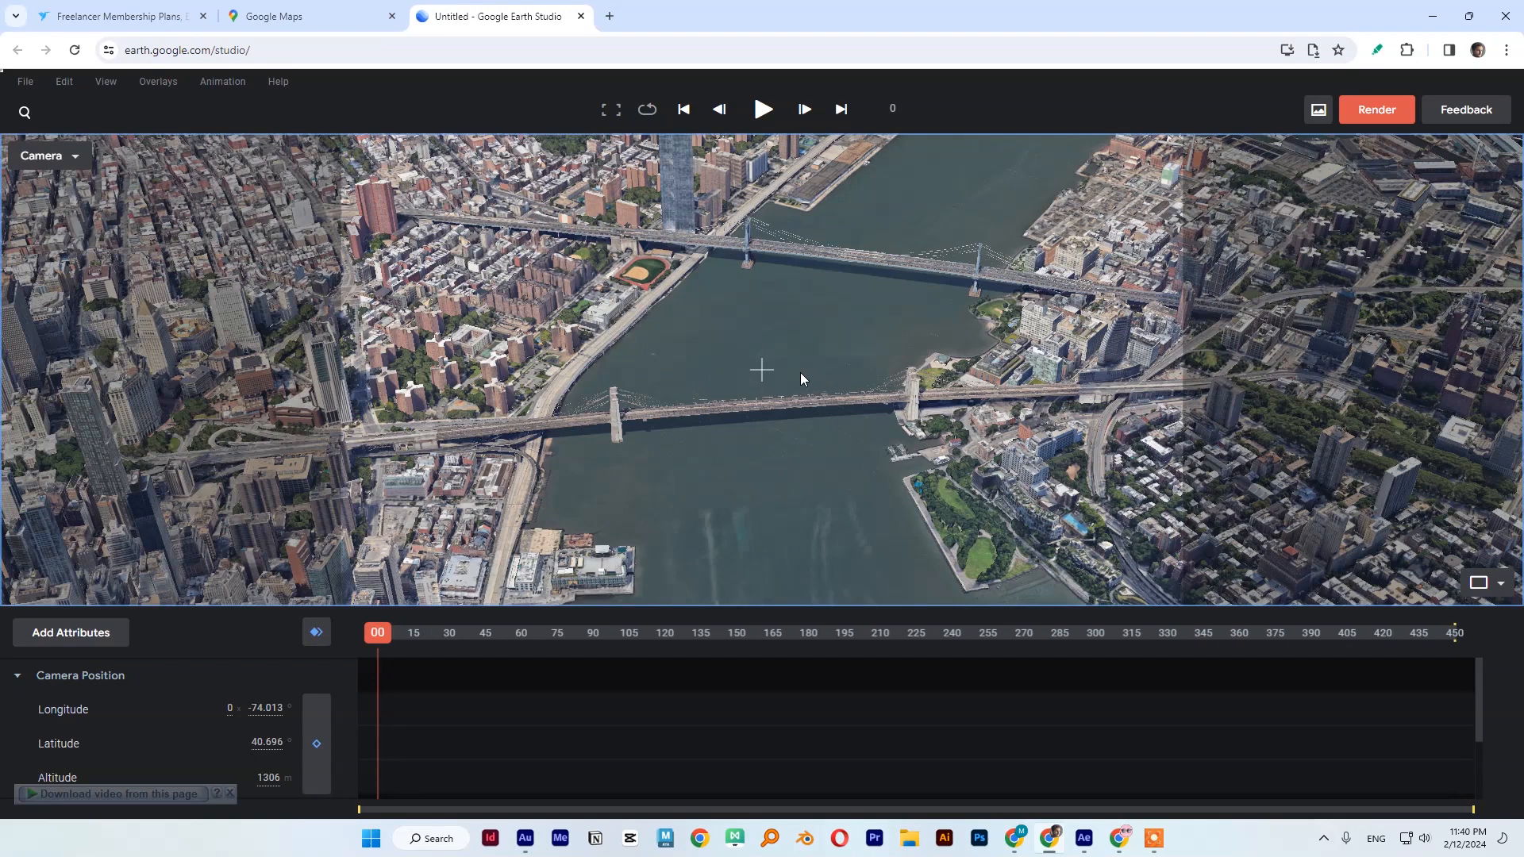
scroll(847, 306, up, 3)
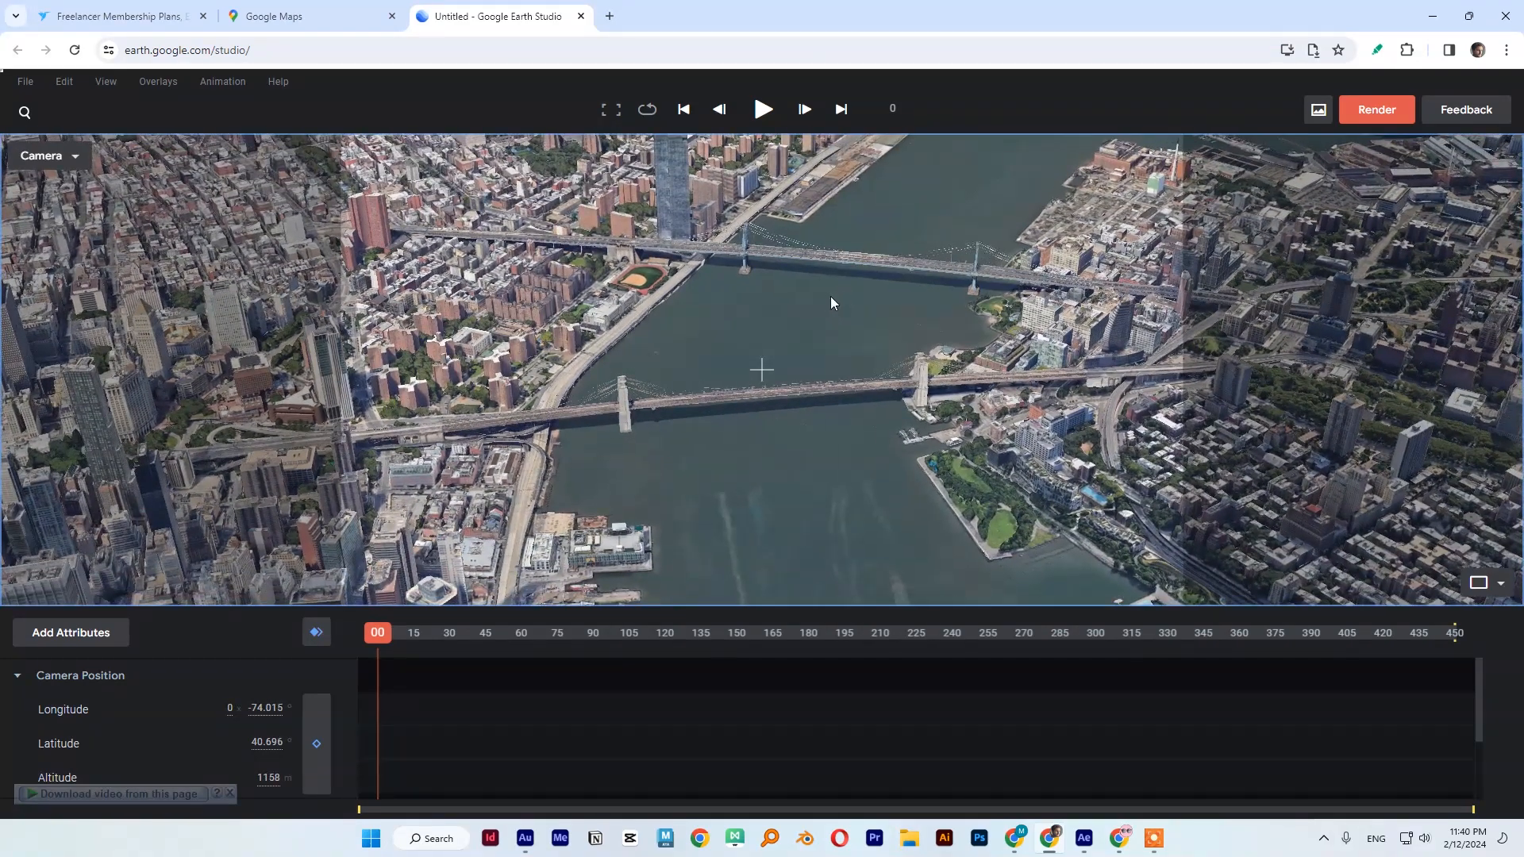
scroll(830, 297, down, 5)
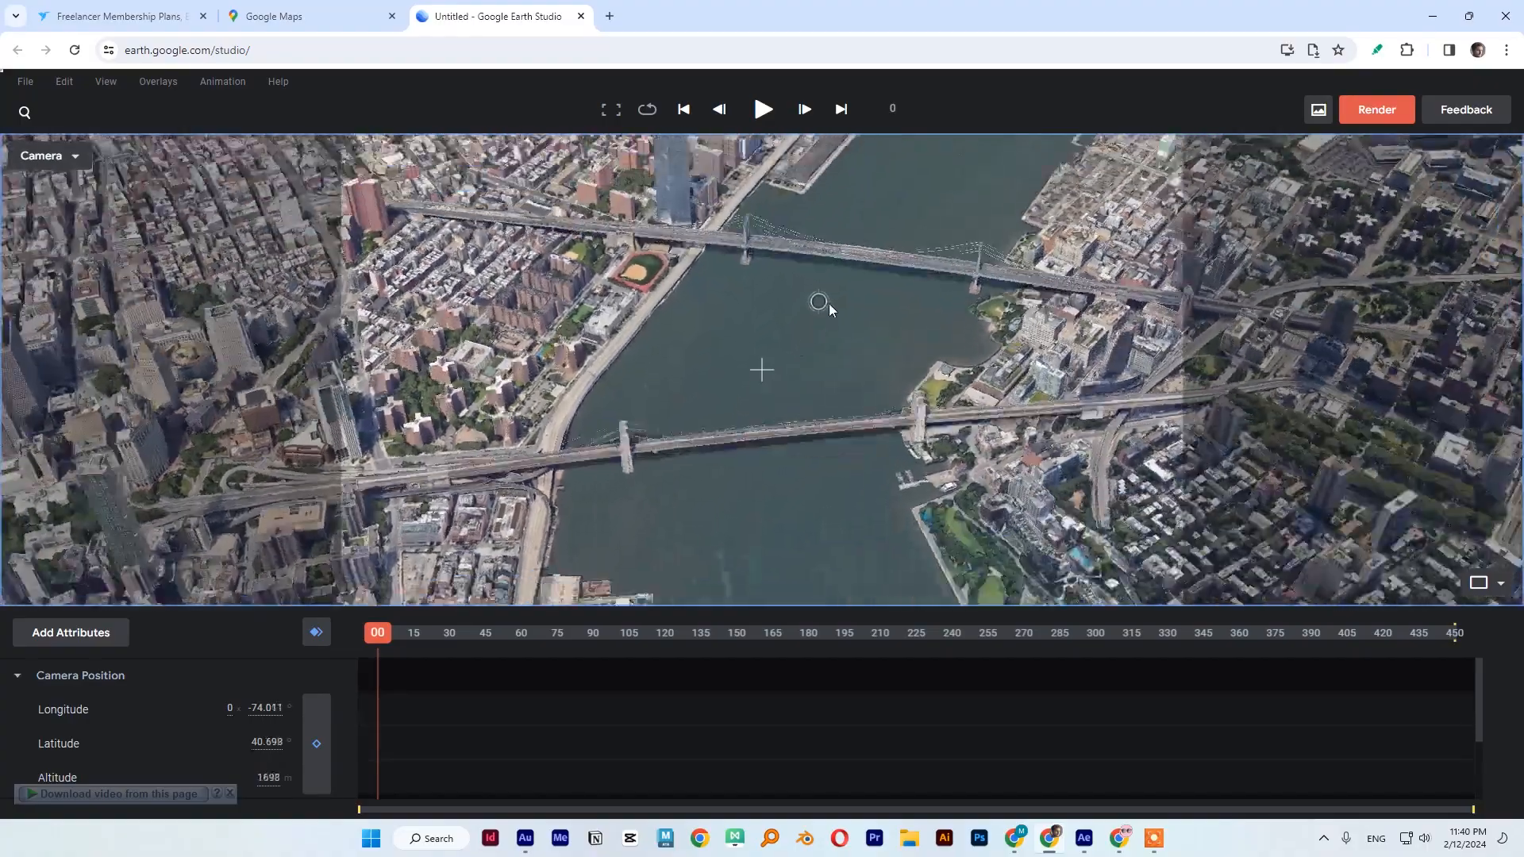
mouse_move(819, 302)
mouse_down()
mouse_move(804, 270)
mouse_move(686, 211)
mouse_move(621, 232)
mouse_move(656, 217)
mouse_move(617, 214)
mouse_up()
scroll(617, 215, up, 2)
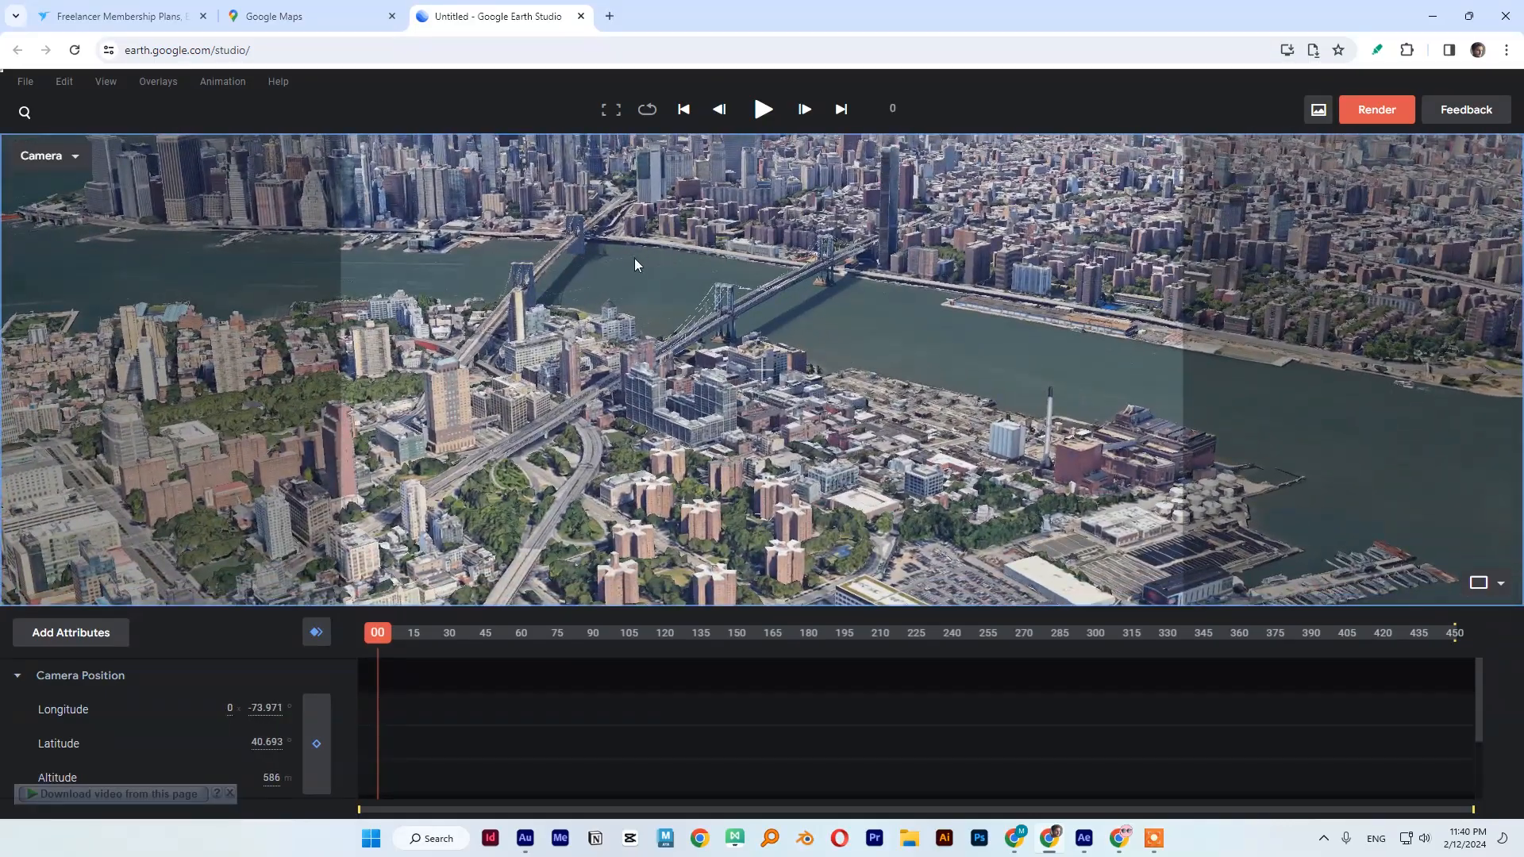
scroll(635, 265, down, 2)
drag(635, 266, 753, 251)
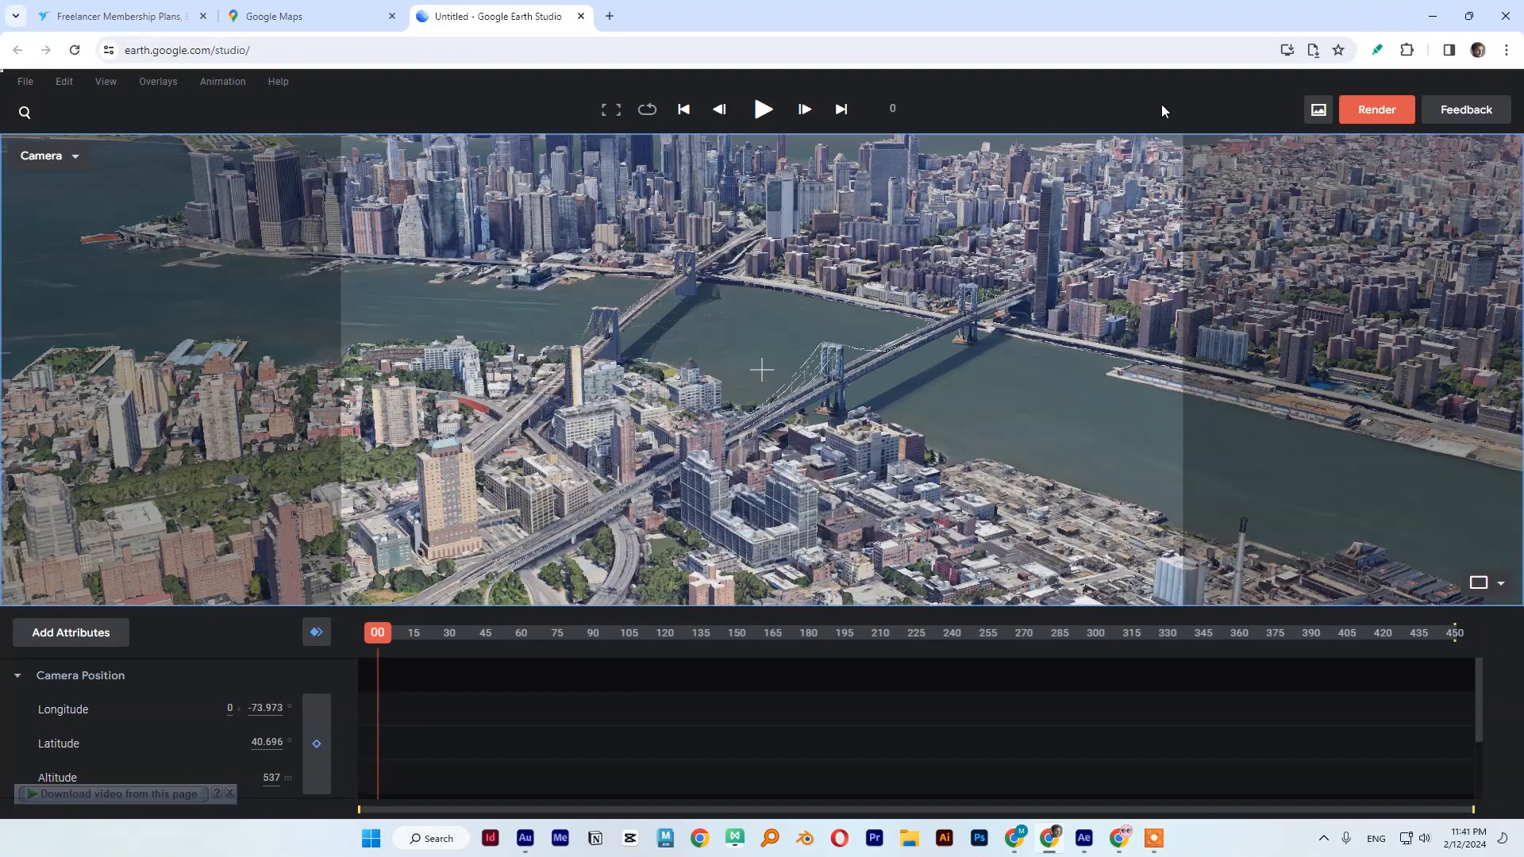
Render frames 0 to 2 as a JPEG image sequence named Path into the 03-Map Path Animation folder.
click(1368, 116)
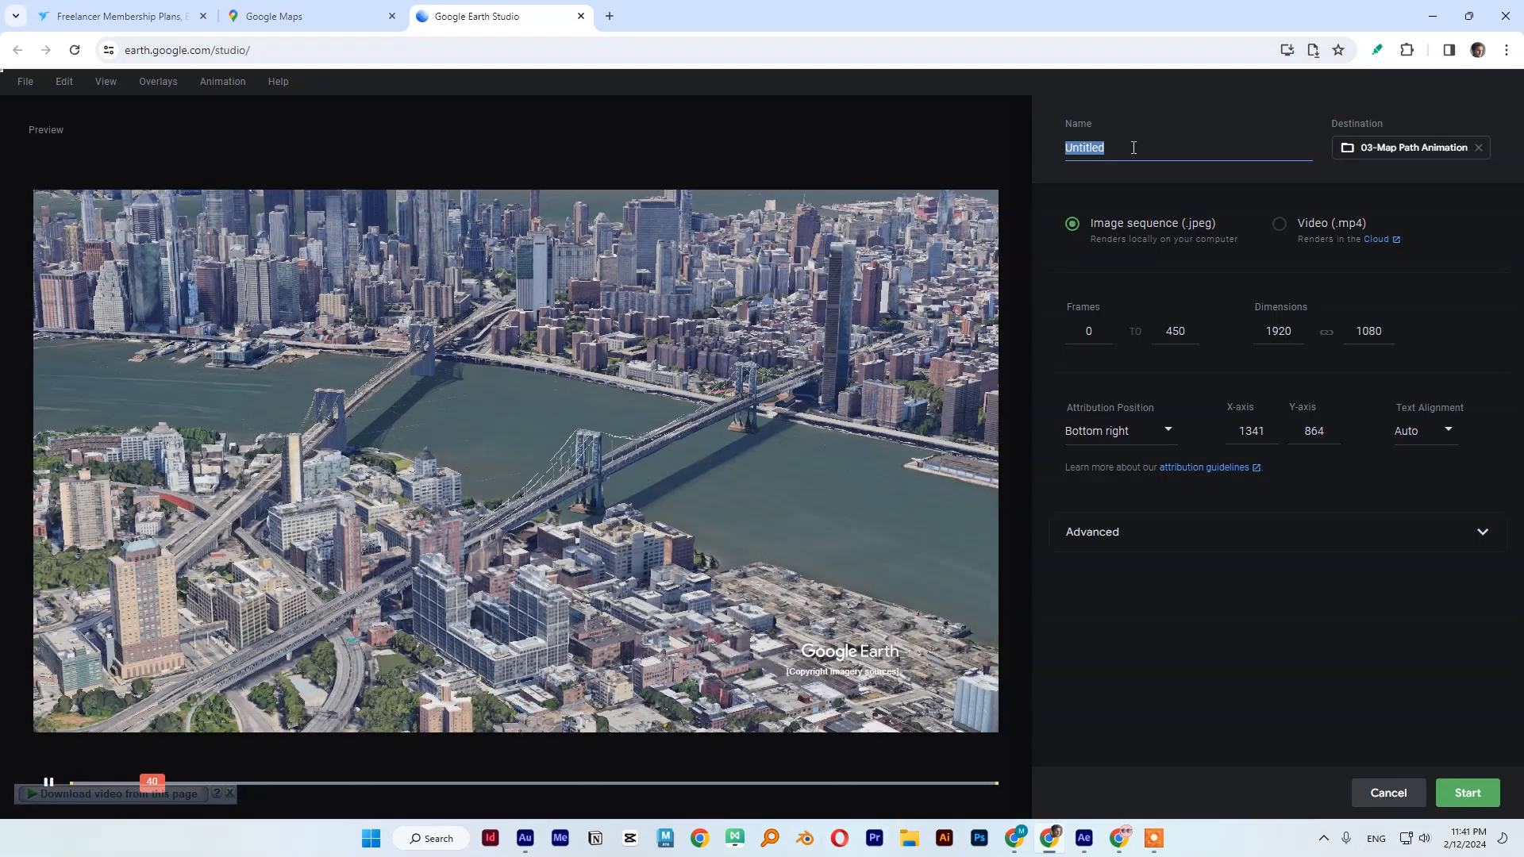
text(Path)
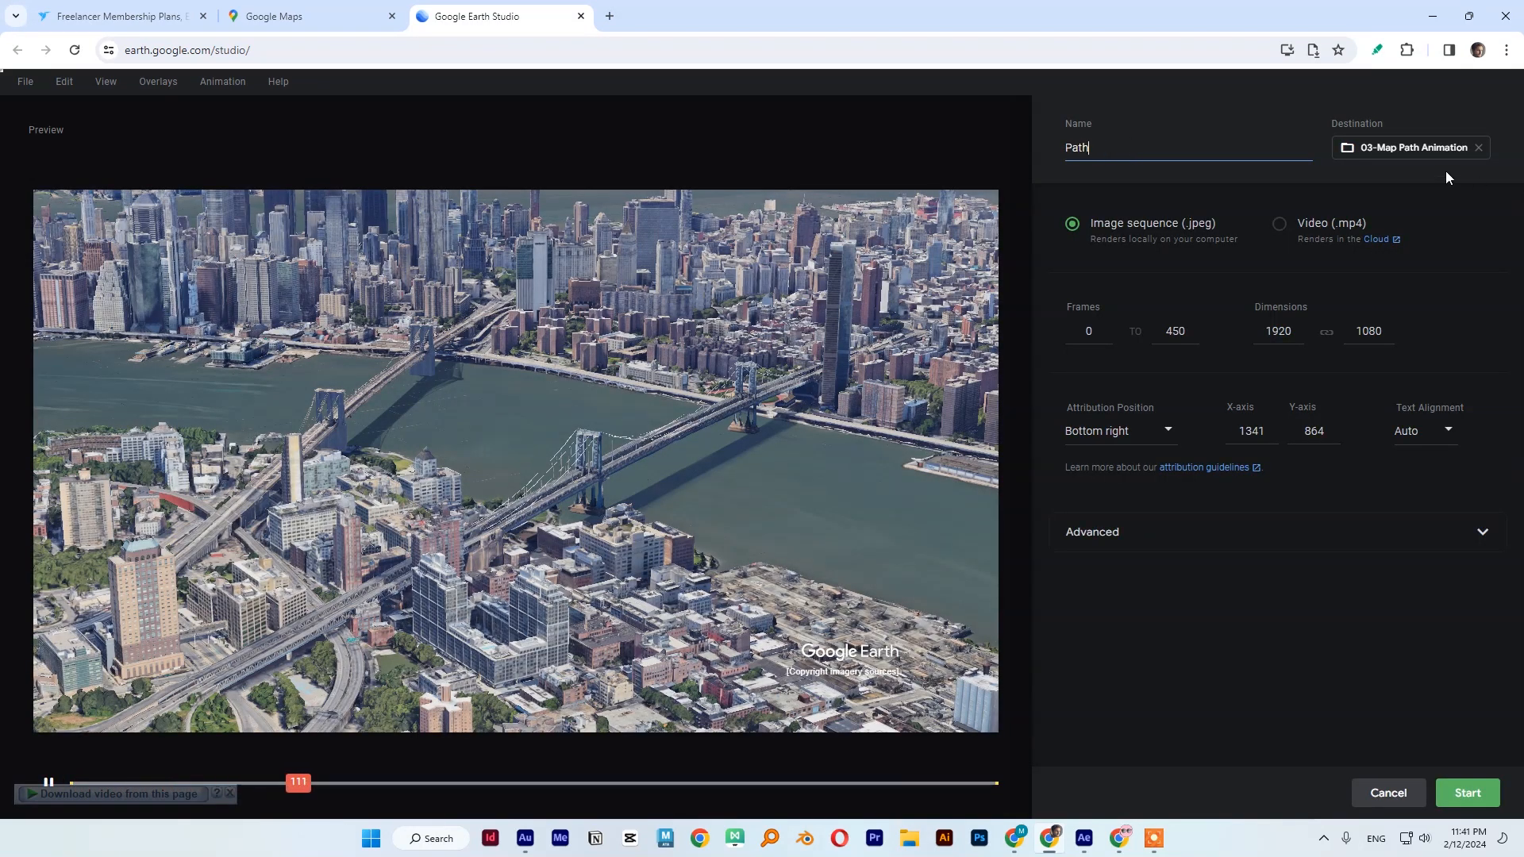
click(1154, 332)
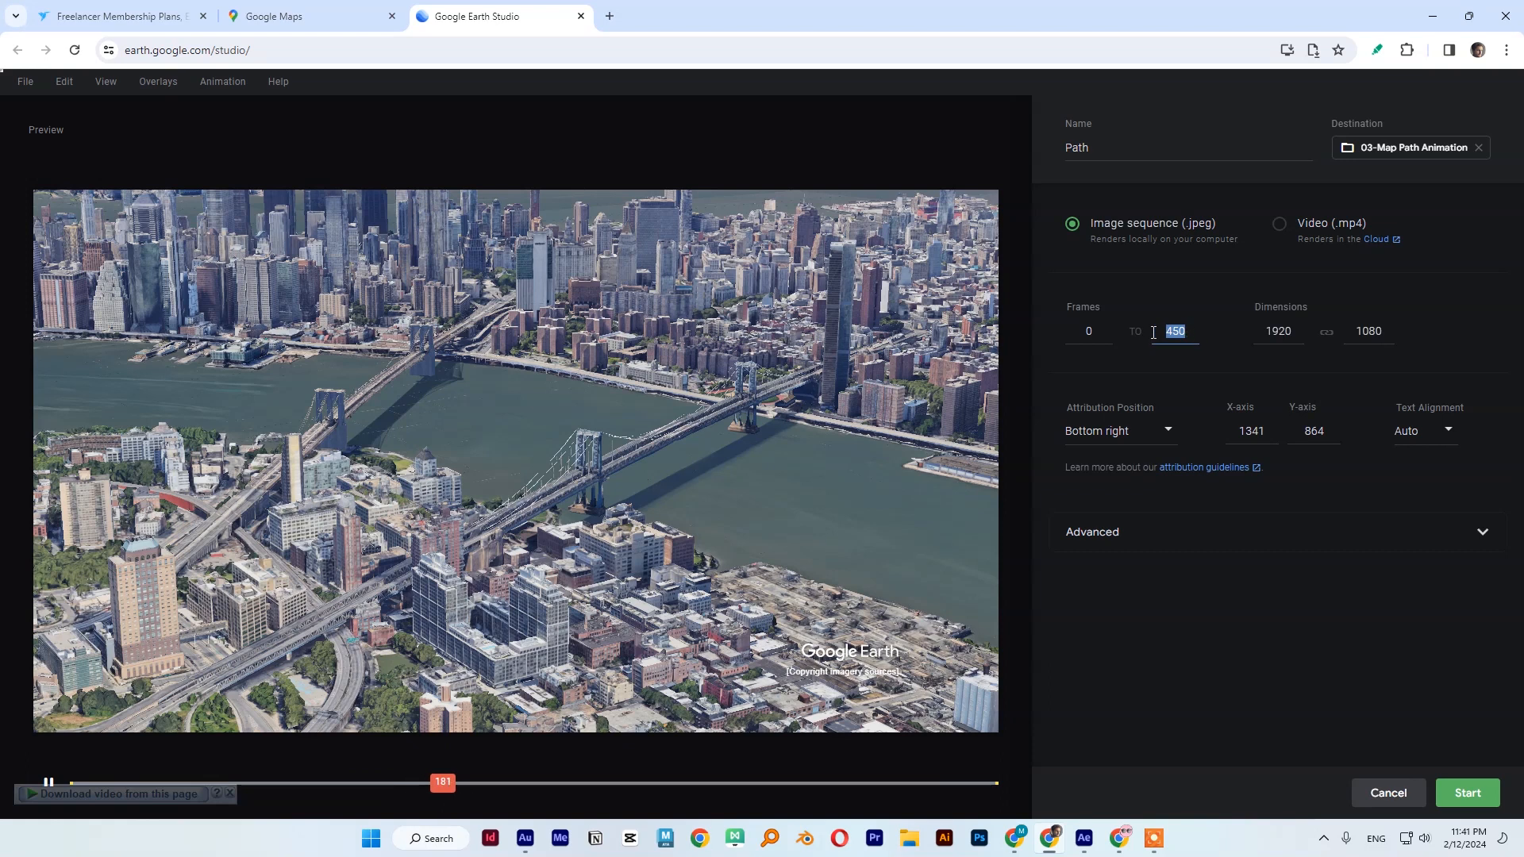
text(2)
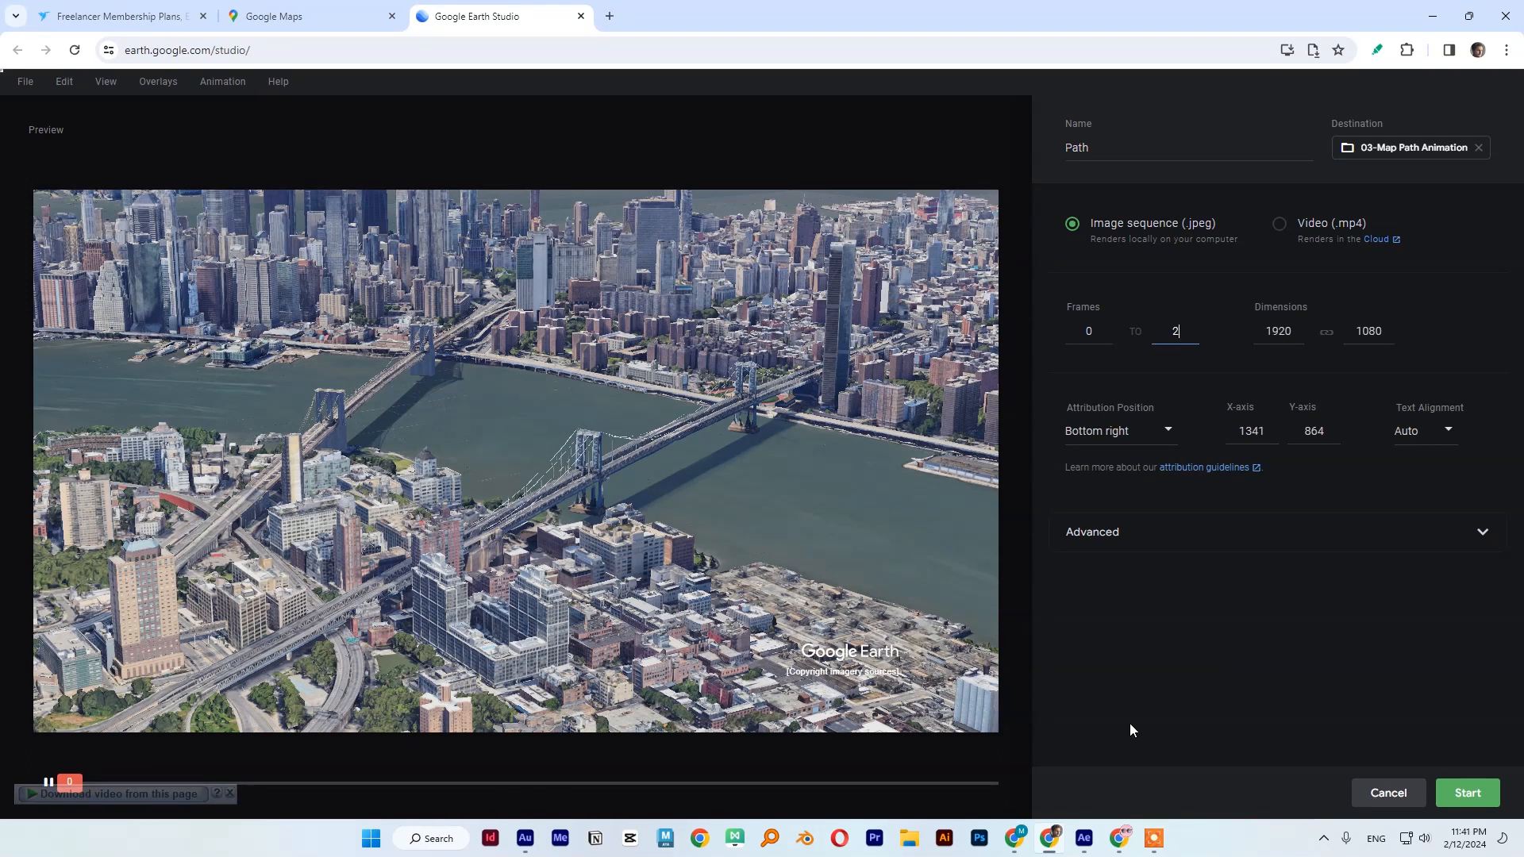
click(1462, 804)
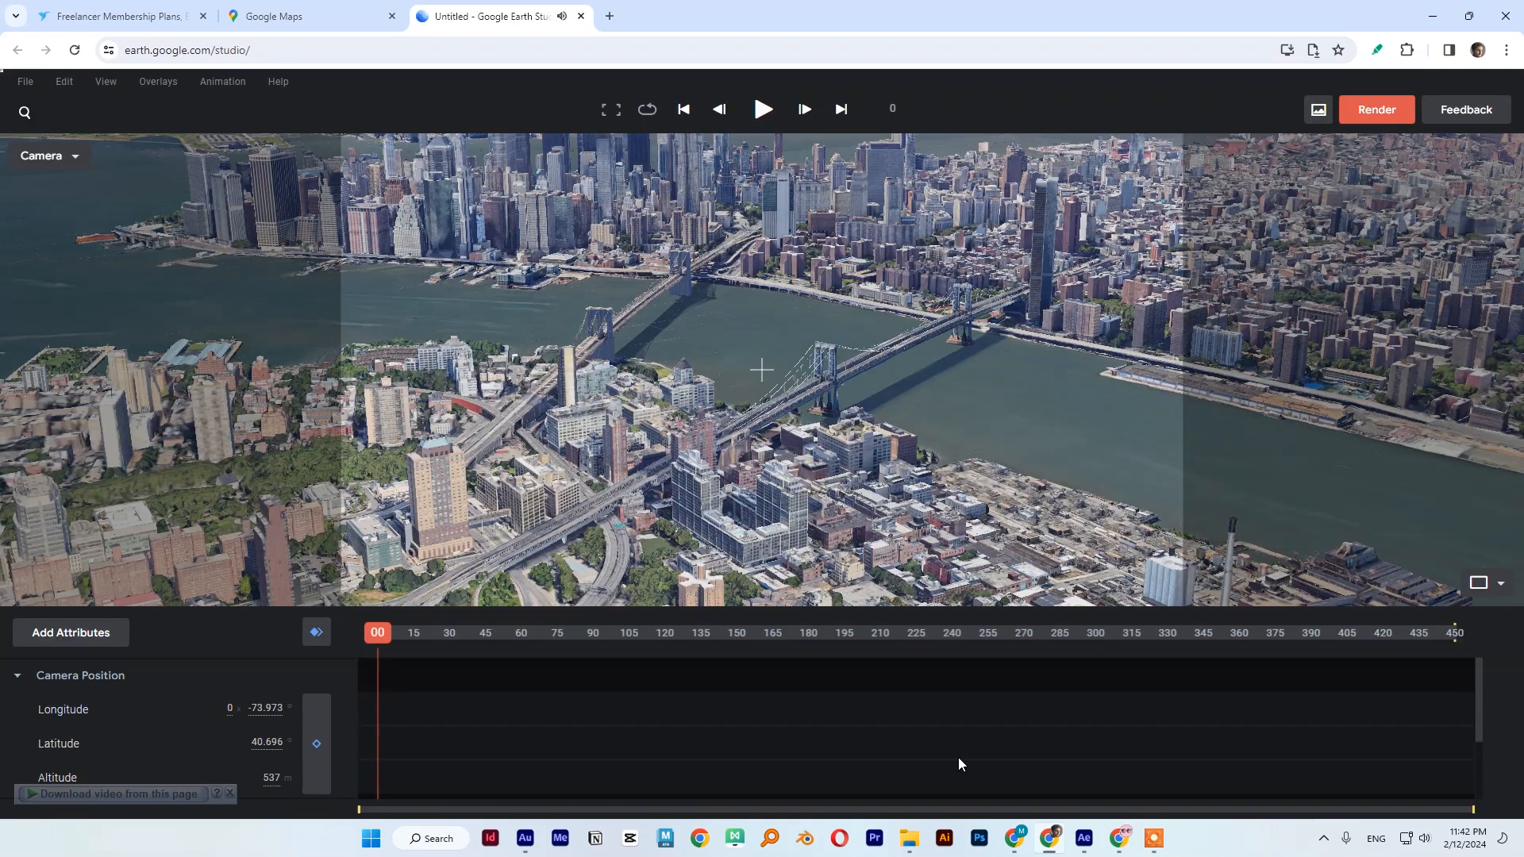
Browse to the footage folder of the Path render in File Explorer and view Path_000.jpeg at full size.
click(908, 838)
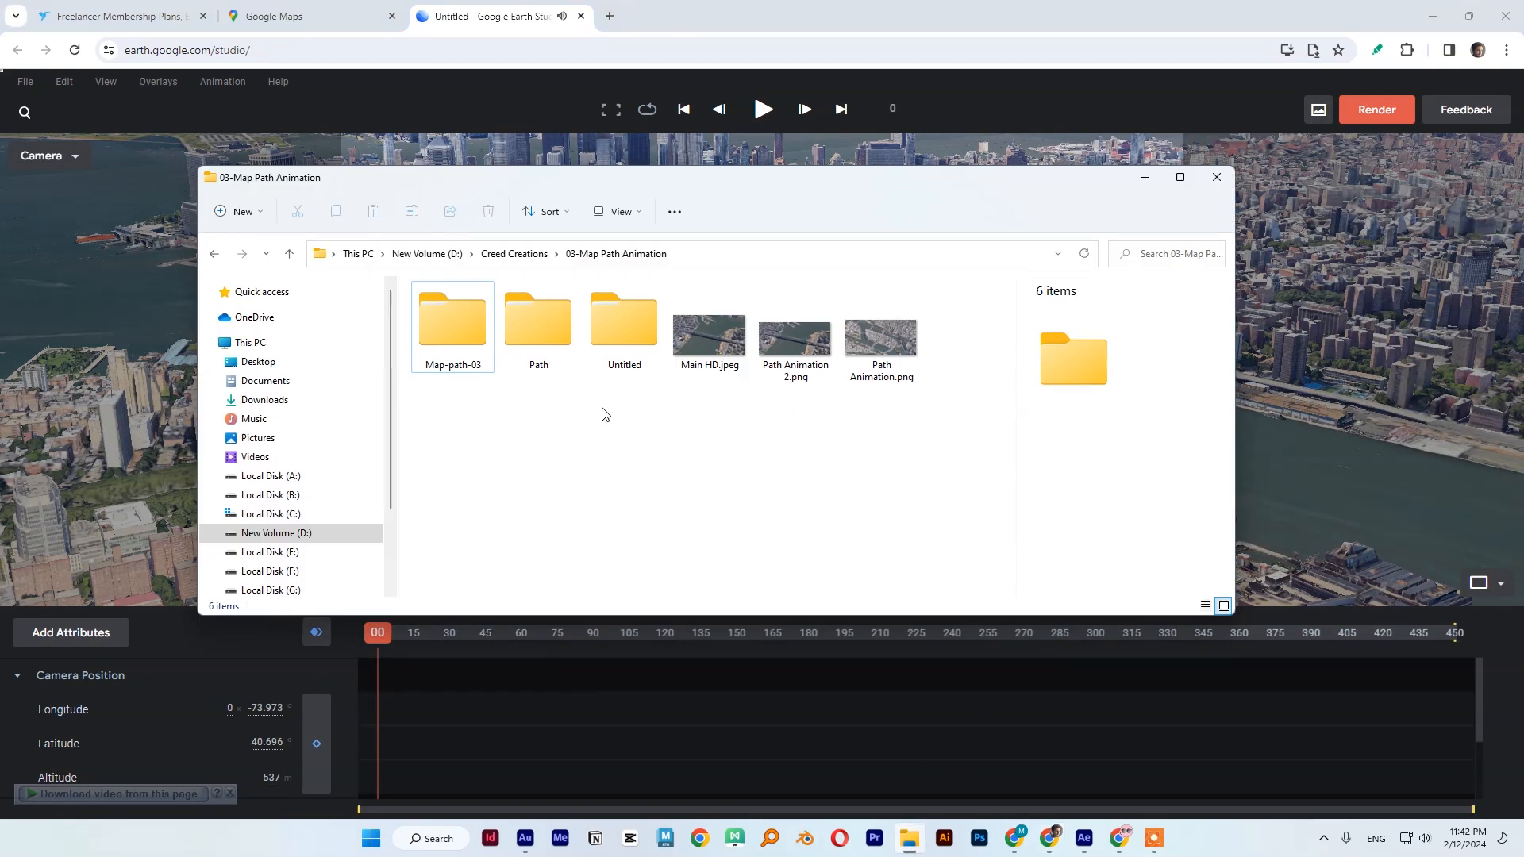
double_click(525, 348)
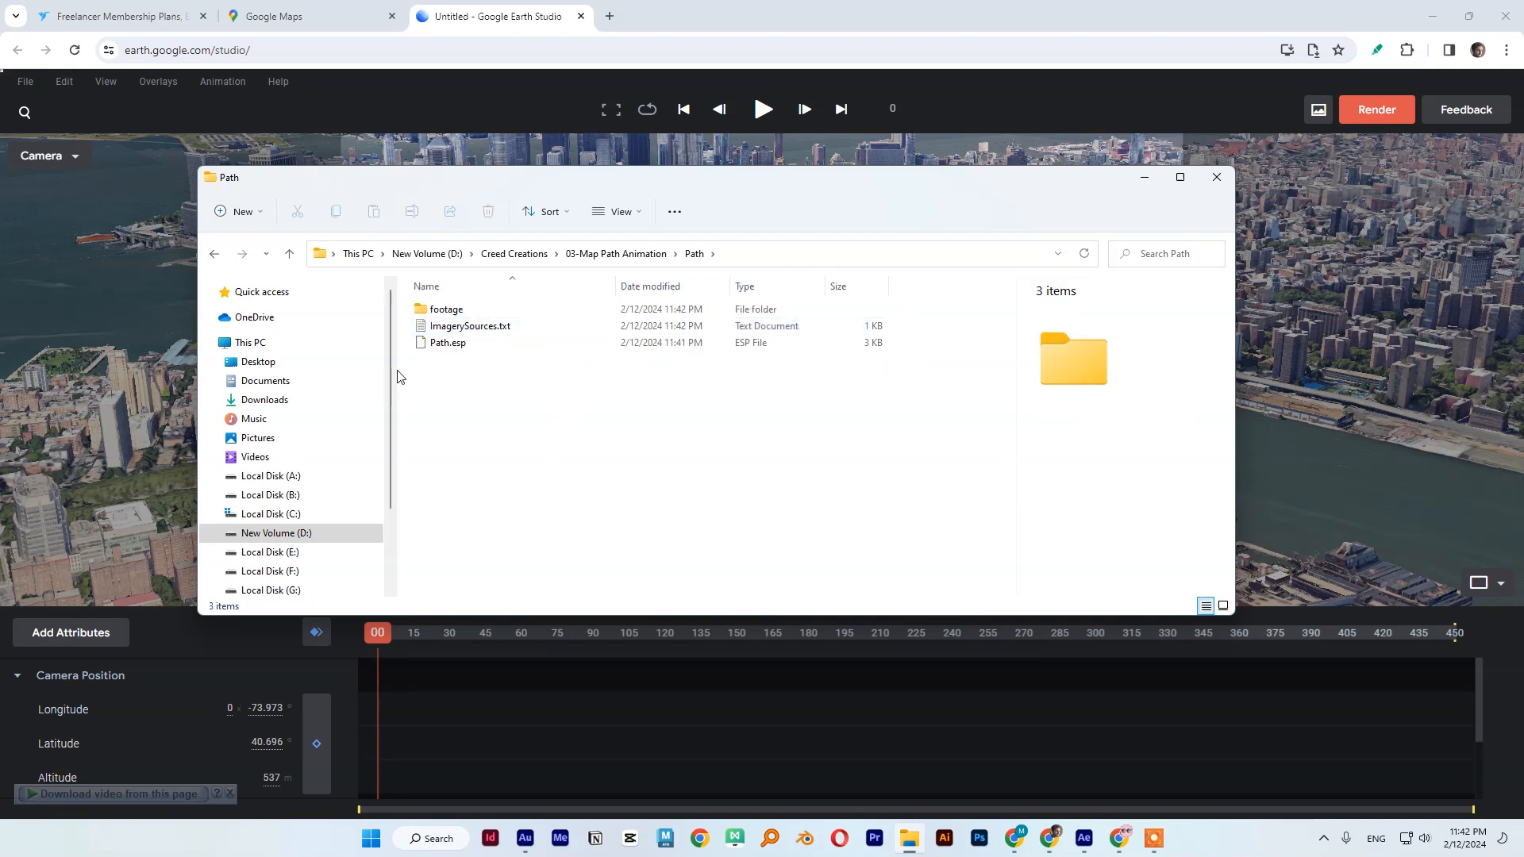
double_click(453, 314)
click(456, 351)
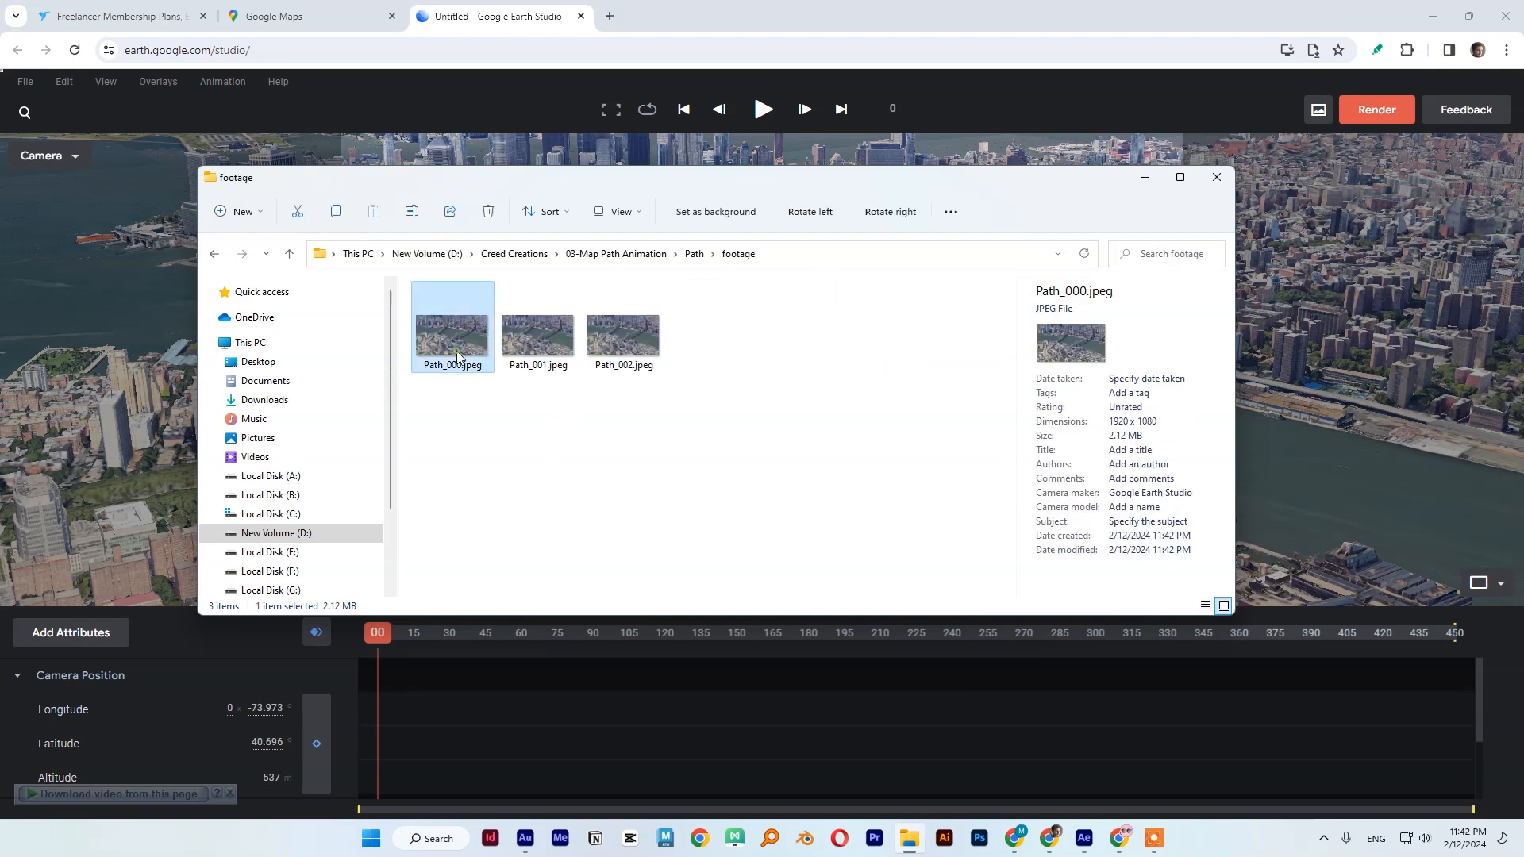
double_click(456, 351)
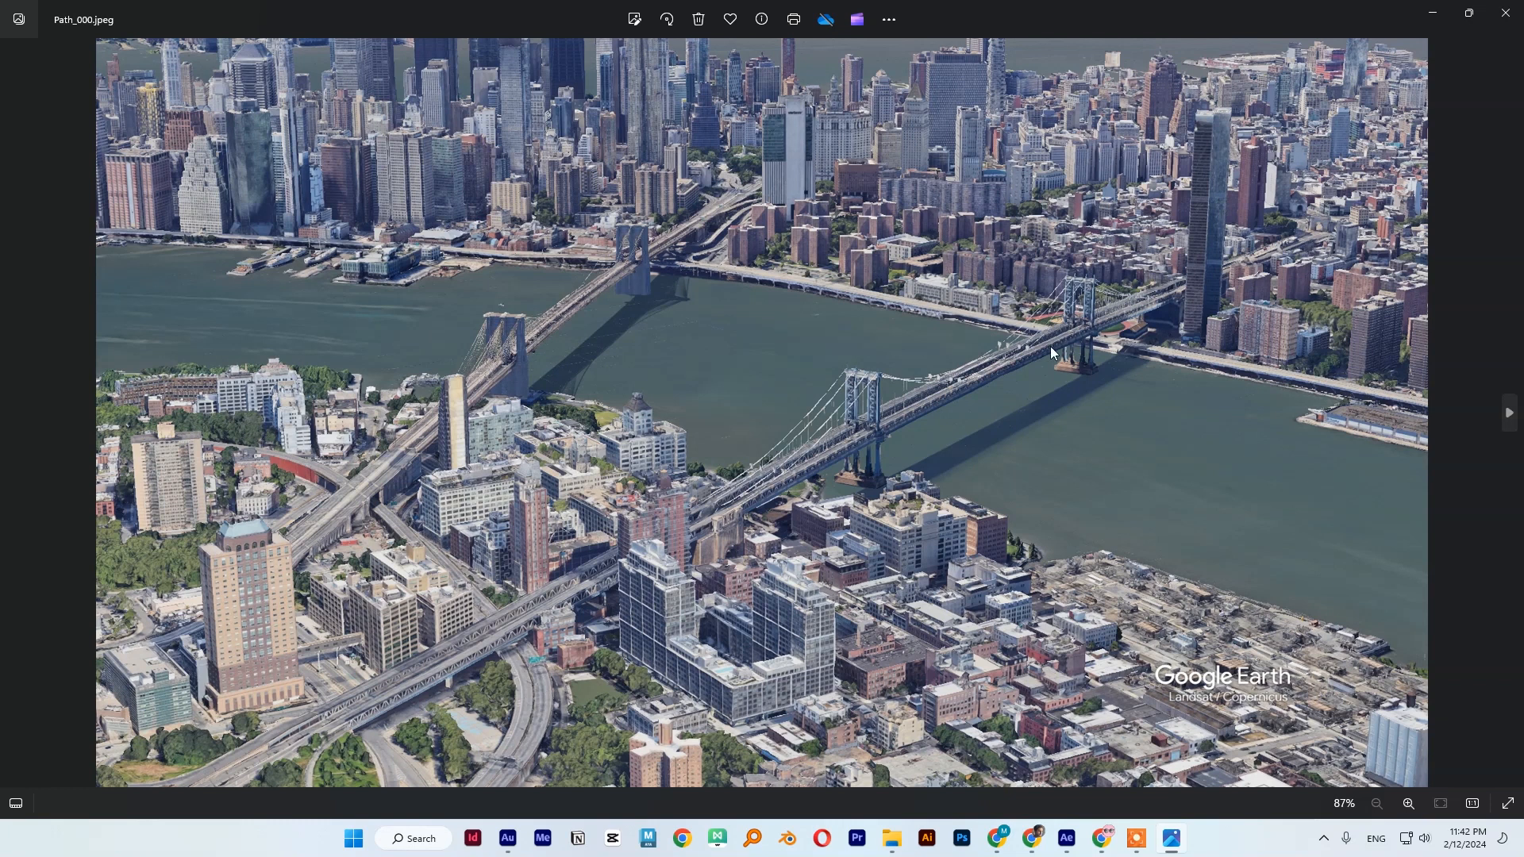
click(1506, 13)
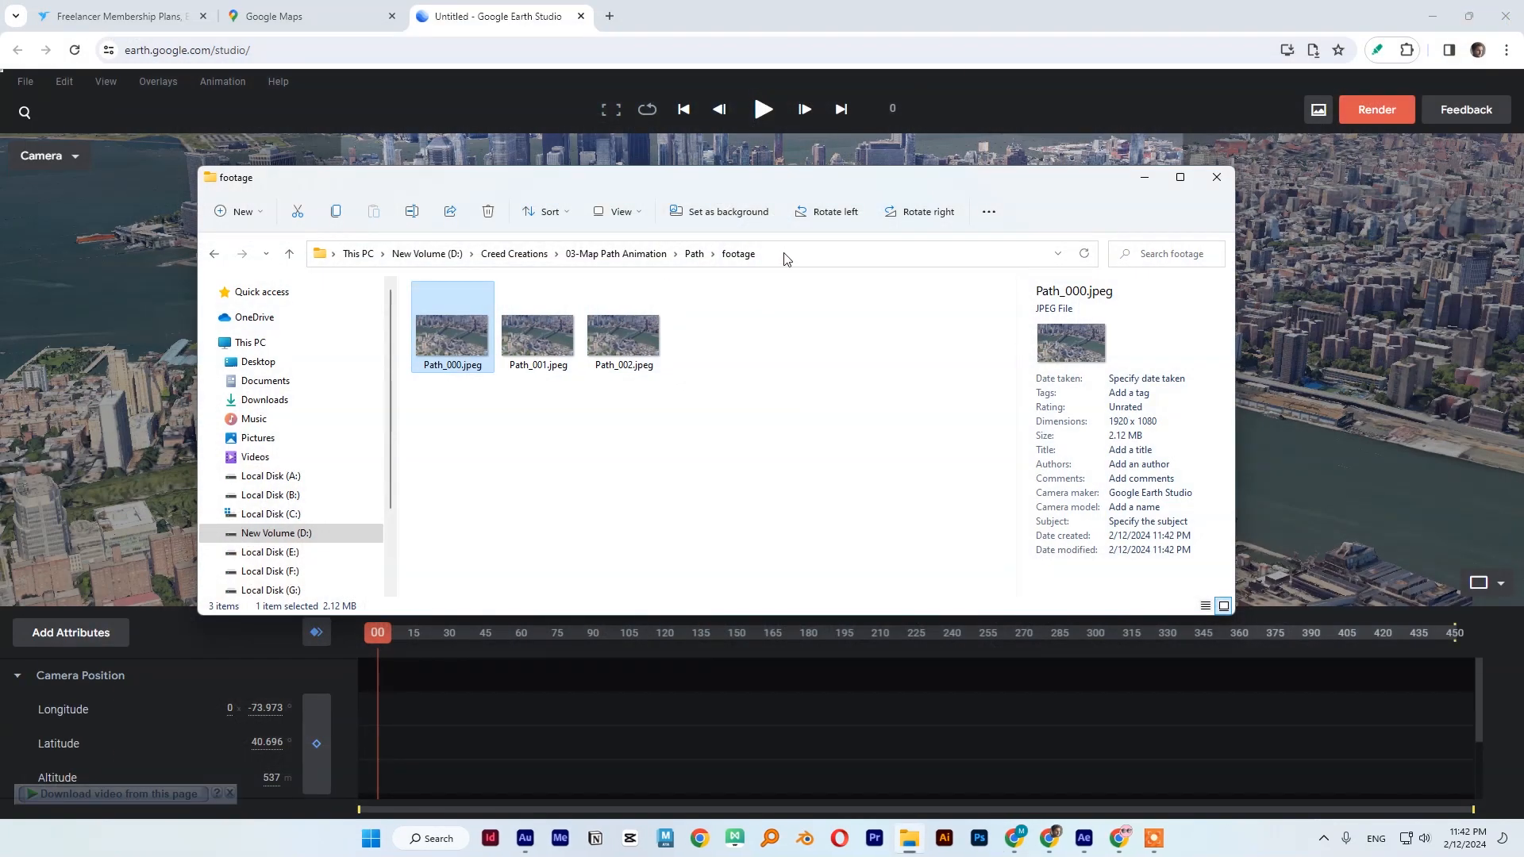
Bring Path_000.jpeg from the footage folder into the Path Animation composition in After Effects as a layer.
click(1085, 838)
click(910, 838)
drag(454, 337, 485, 706)
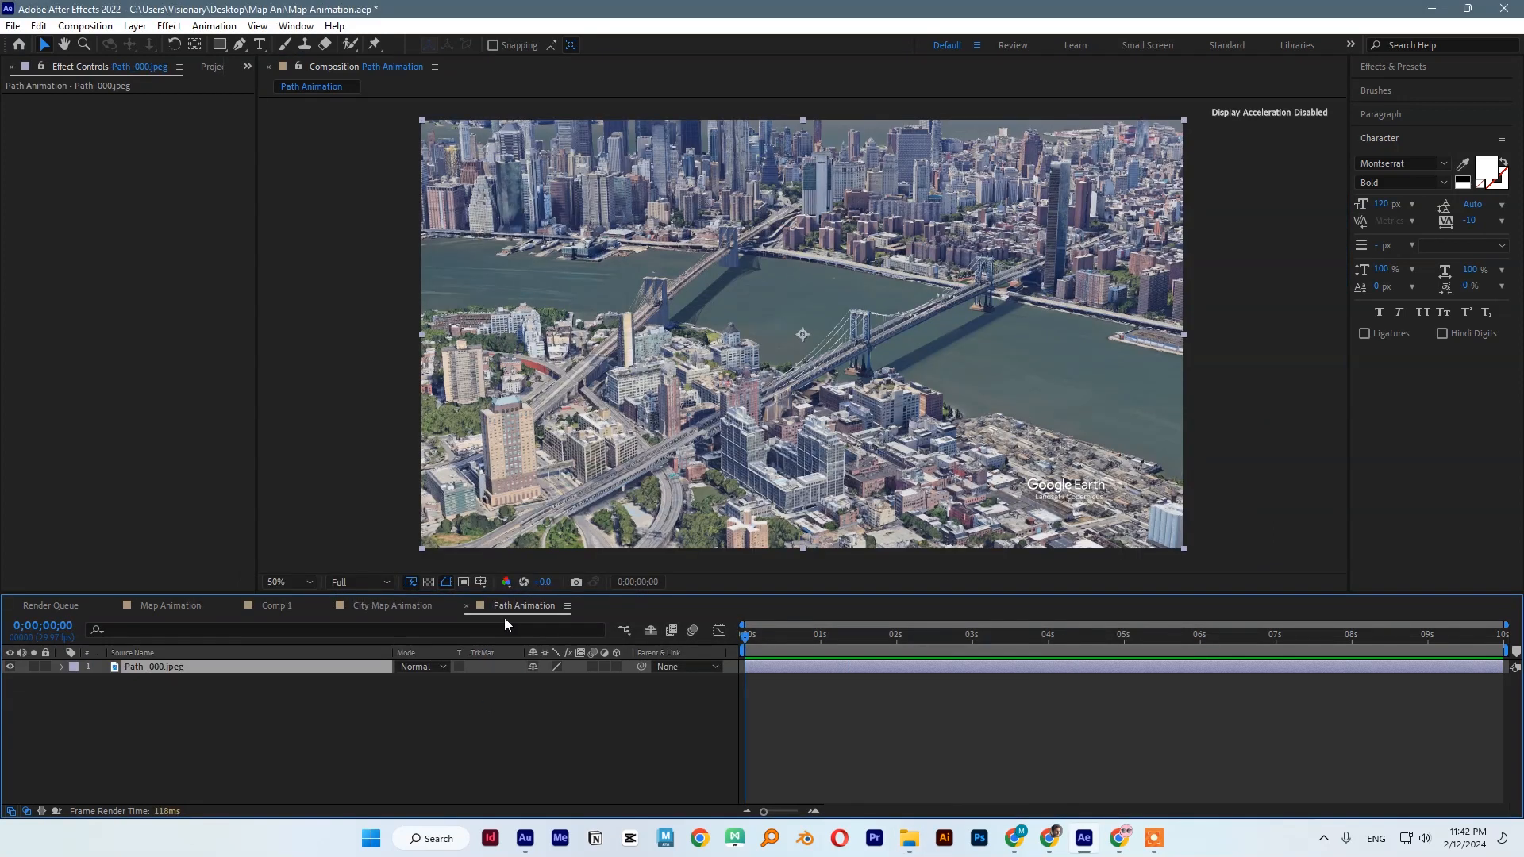
Draw a yellow 10 px Pen tool path along the right-hand bridge, from its far end to the image's lower-left corner.
click(159, 756)
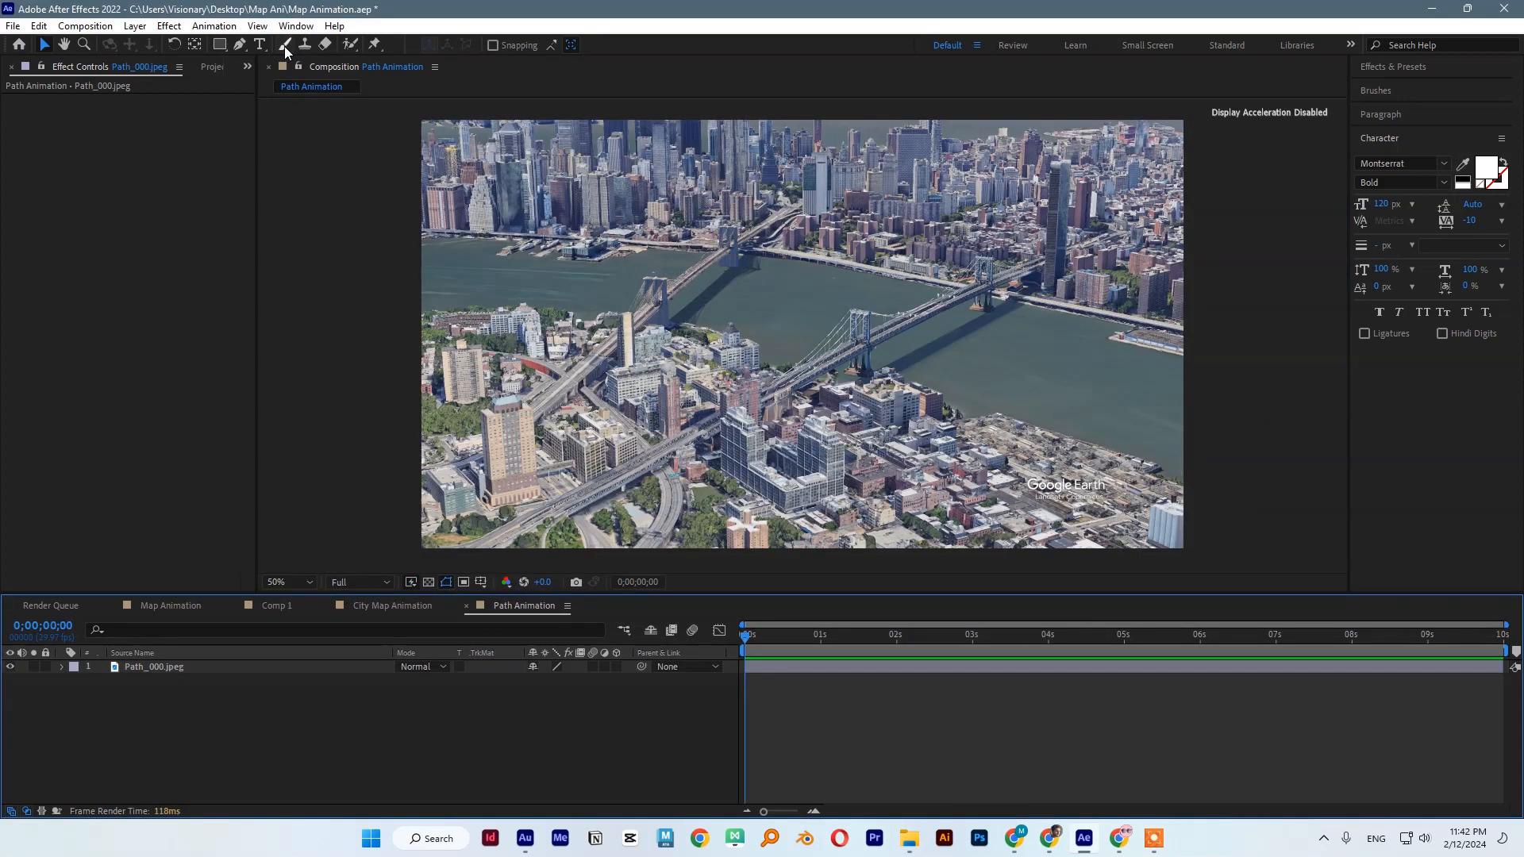
click(240, 44)
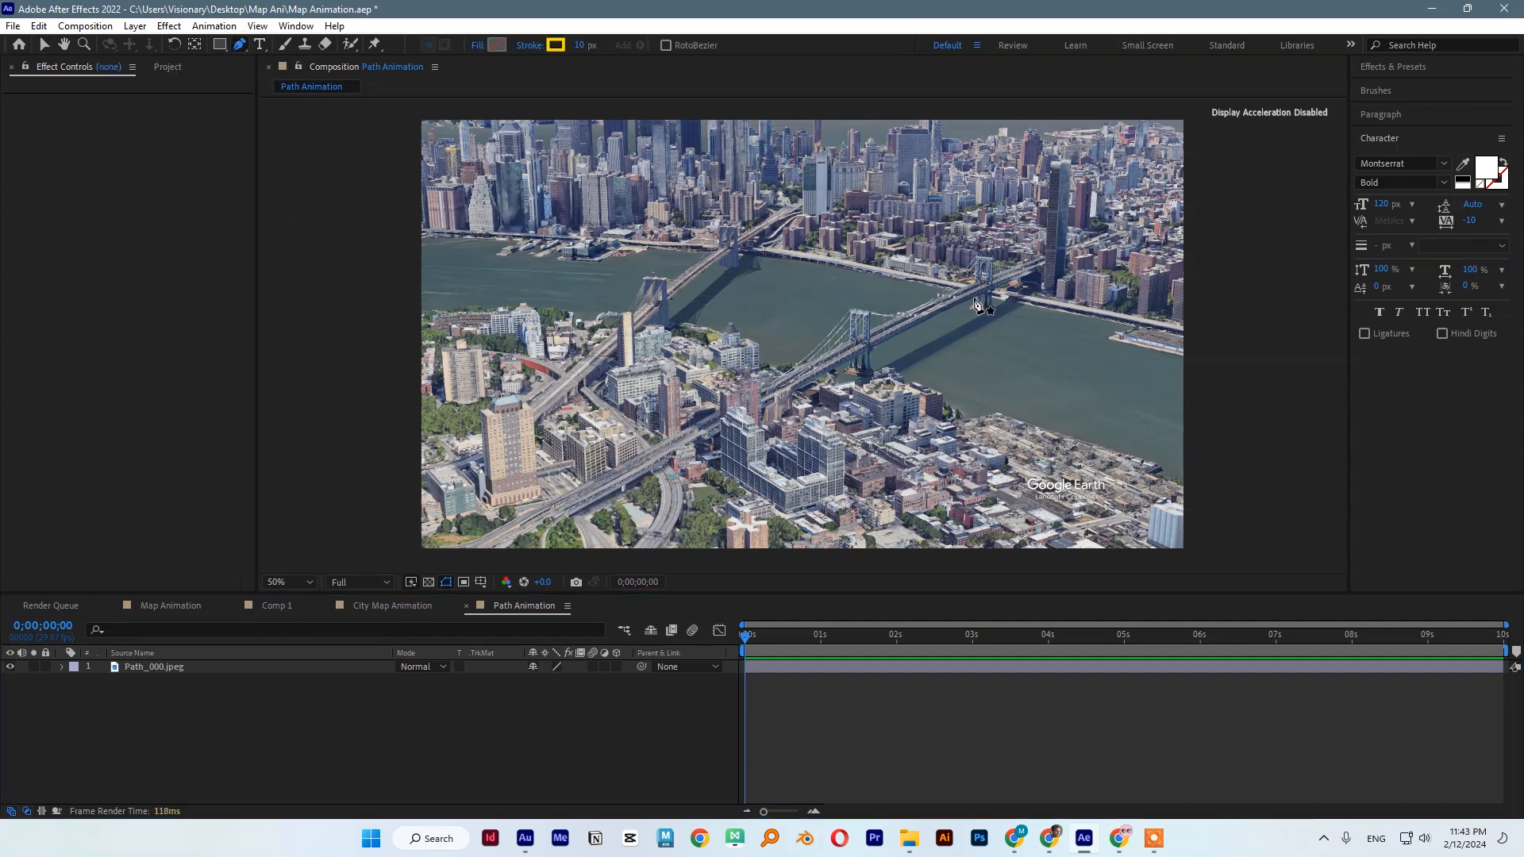
click(1116, 235)
drag(874, 333, 793, 377)
drag(460, 553, 421, 568)
drag(876, 334, 871, 334)
drag(951, 291, 970, 286)
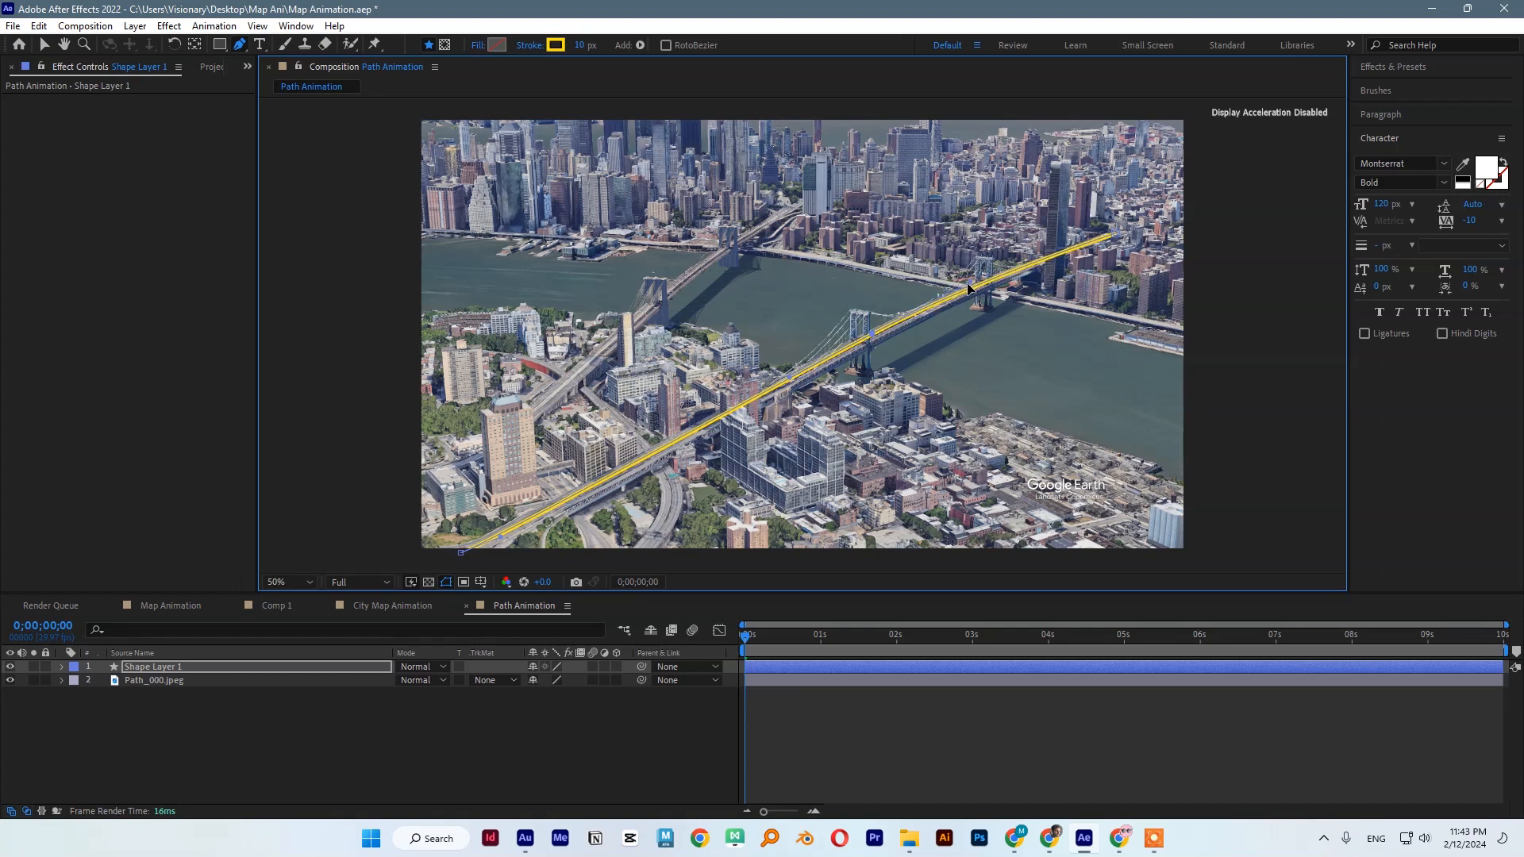
drag(872, 335, 870, 335)
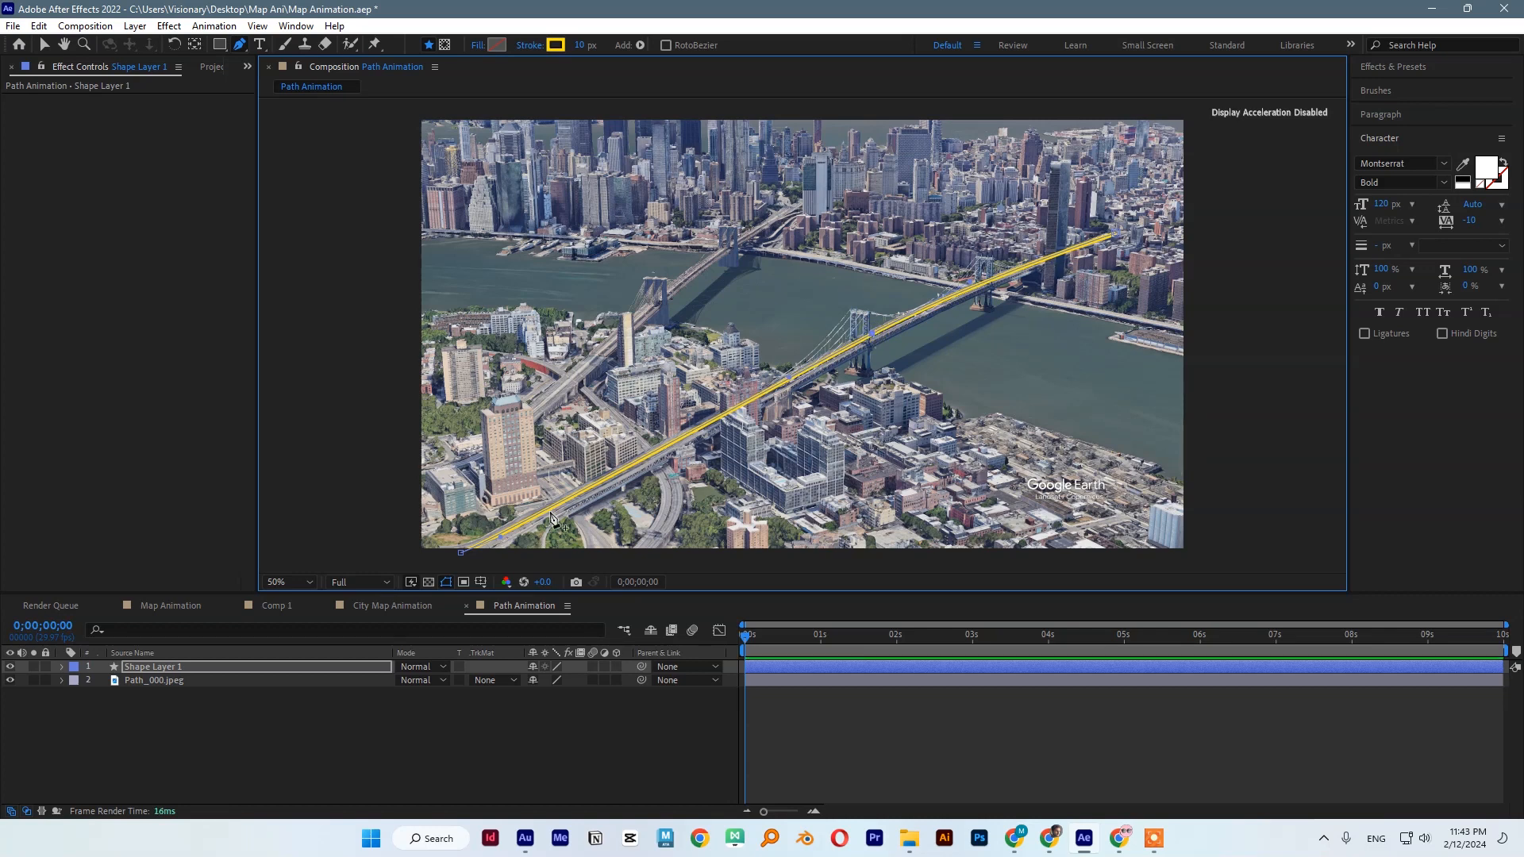
Draw a second, separate yellow path along the left-hand bridge from its far end, curving out past the image's left edge.
click(343, 708)
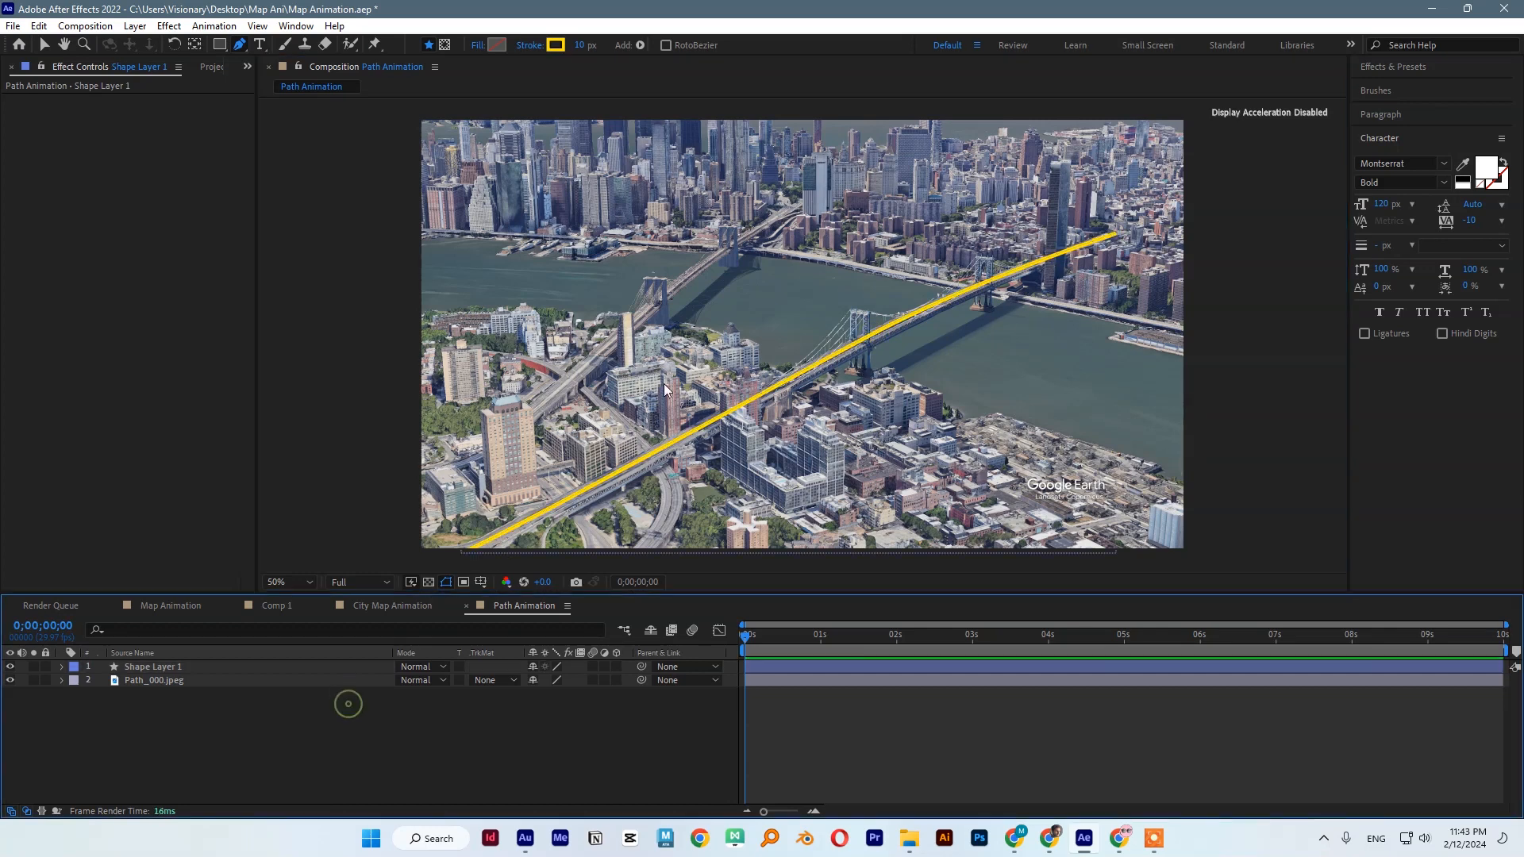
click(797, 208)
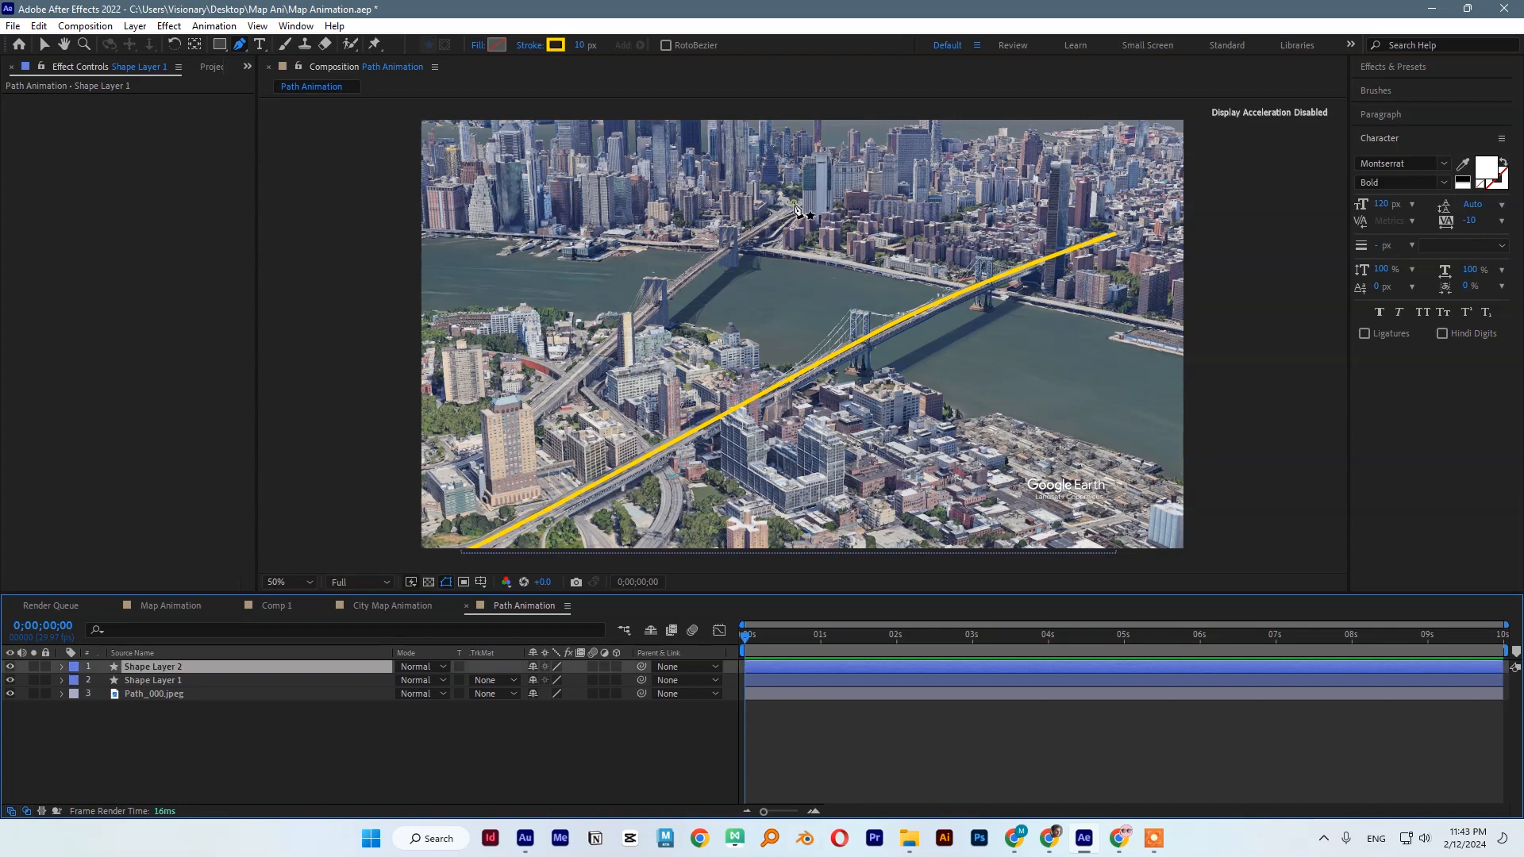
click(673, 289)
drag(532, 413, 389, 469)
click(426, 727)
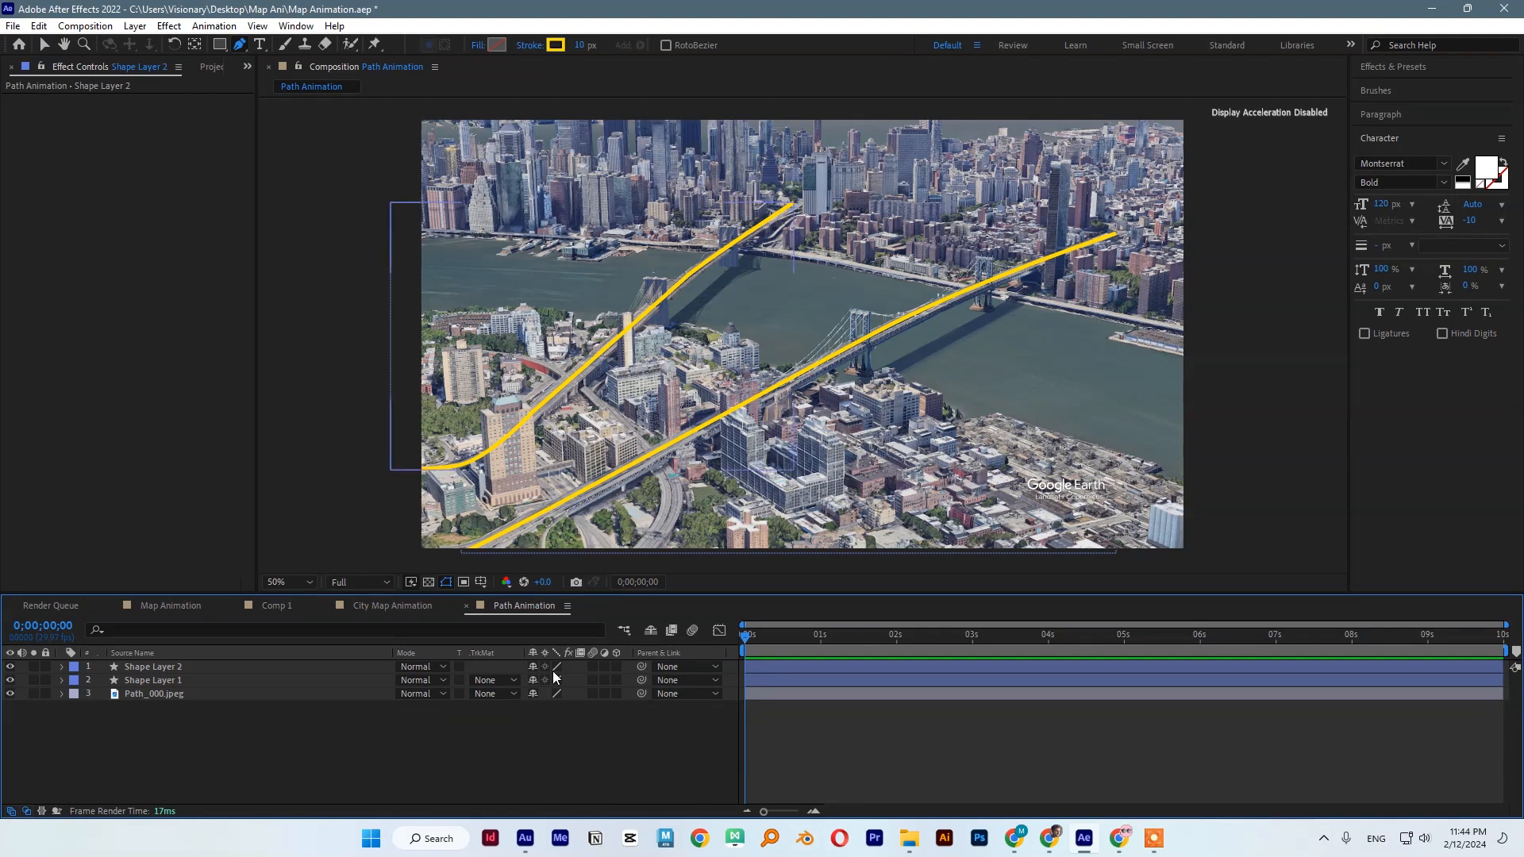
Rename the right-hand bridge's shape layer Path-01 and the left-hand bridge's shape layer Path-02.
click(245, 674)
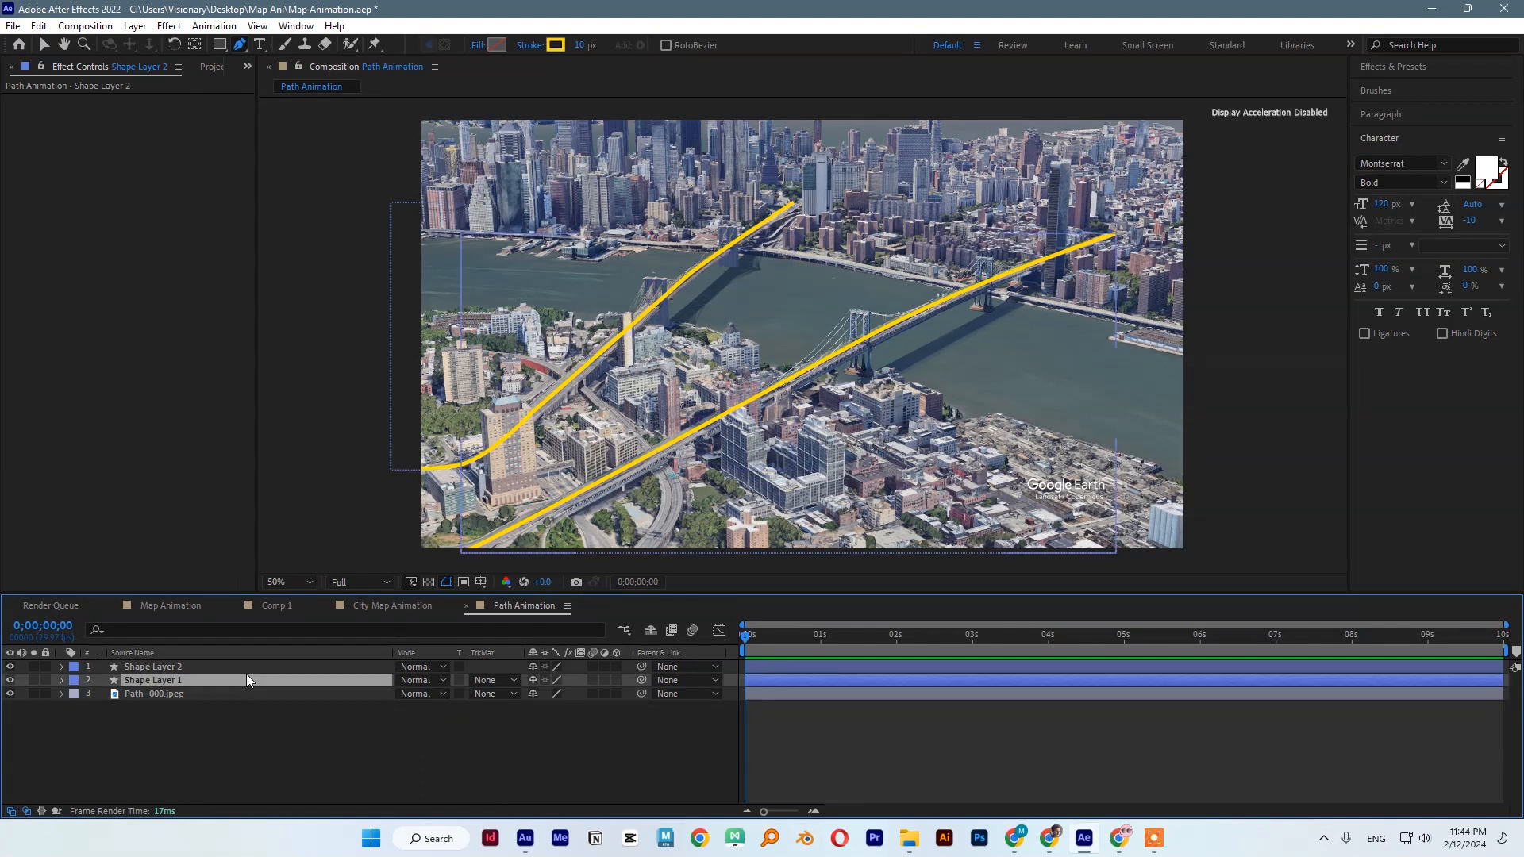
right_click(169, 675)
click(224, 632)
text(Path-01)
key(Return)
right_click(181, 667)
click(235, 624)
text(Path-02)
key(Return)
Add Trim Paths to the Path-01 layer and keyframe its End at 0% at the start of the timeline.
click(63, 680)
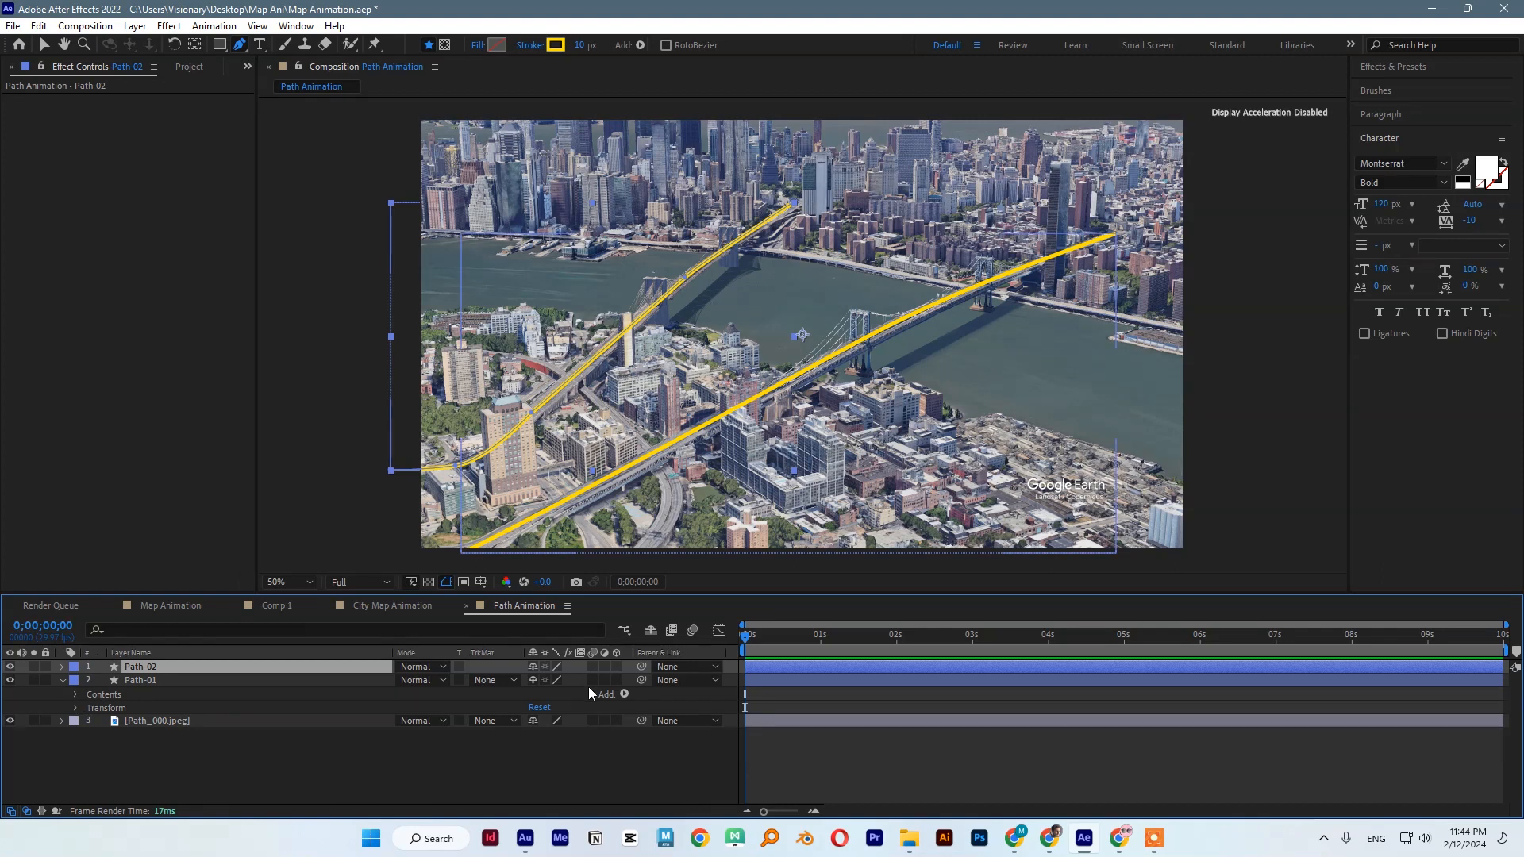
click(624, 695)
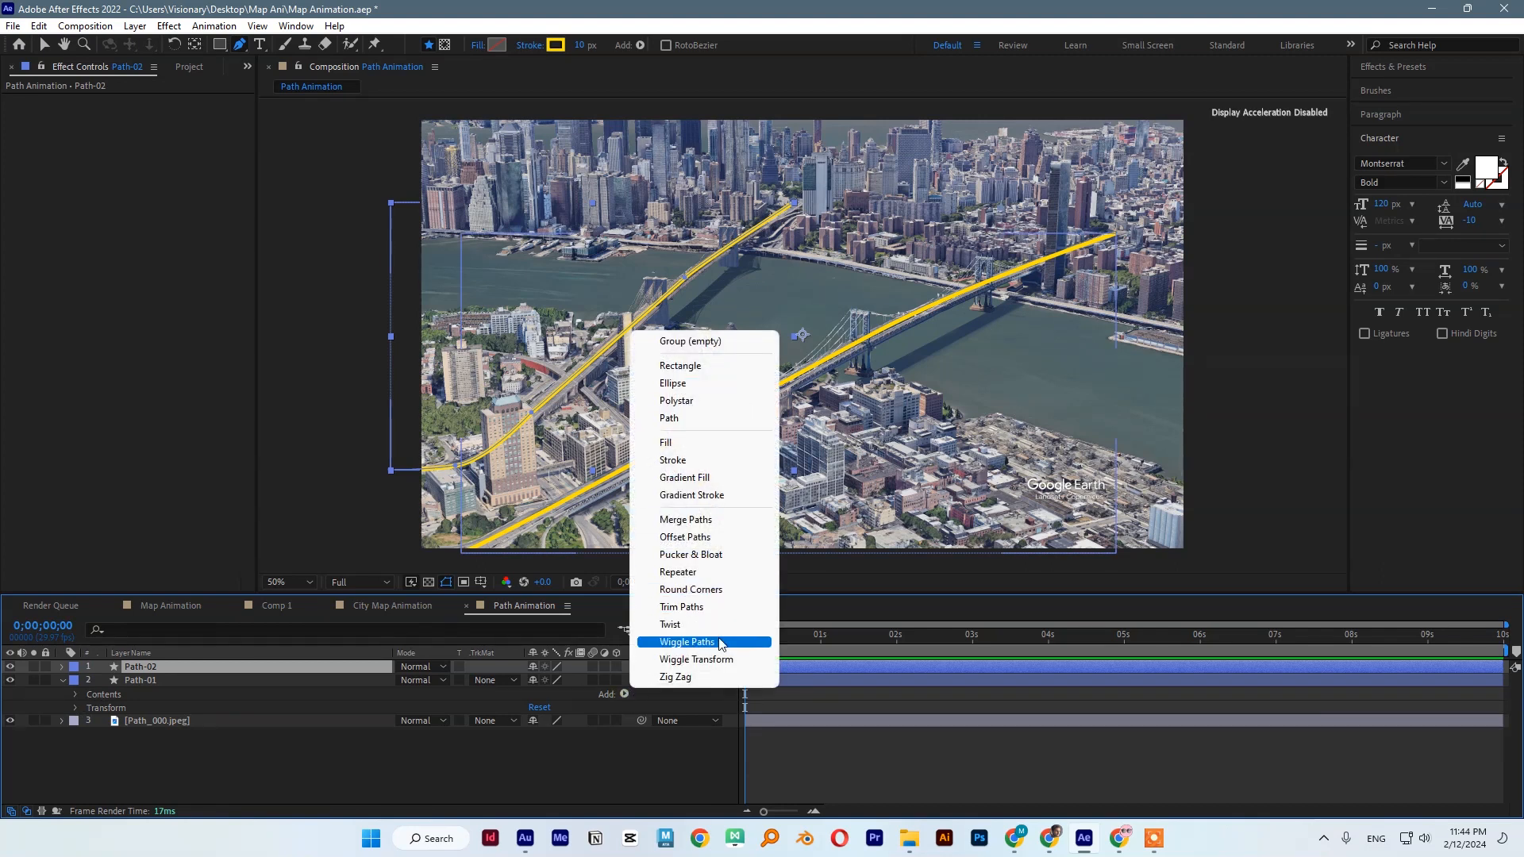
click(721, 608)
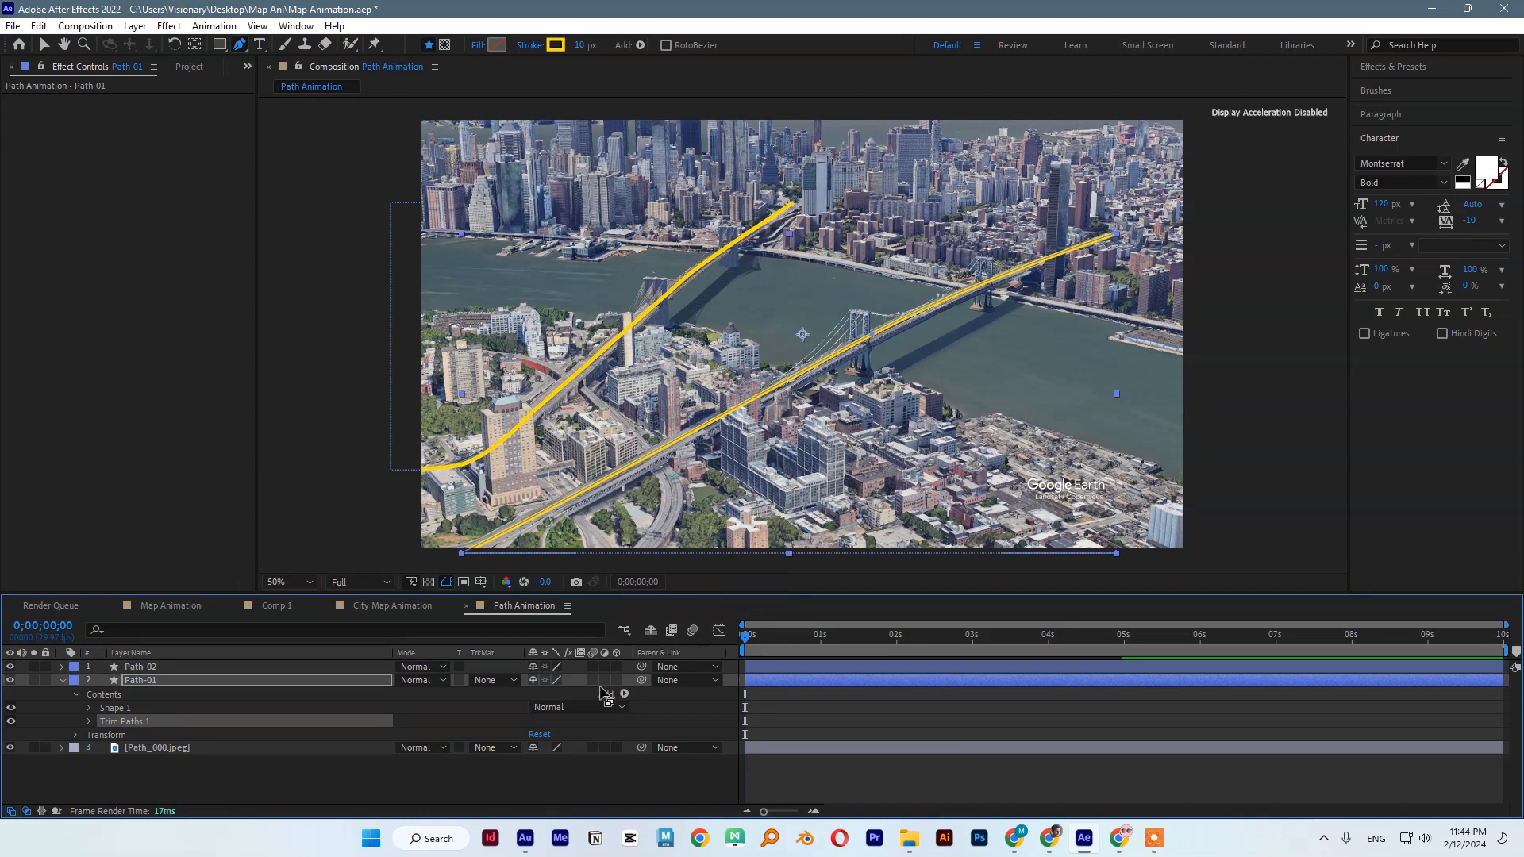
click(89, 722)
drag(536, 748, 237, 749)
click(116, 748)
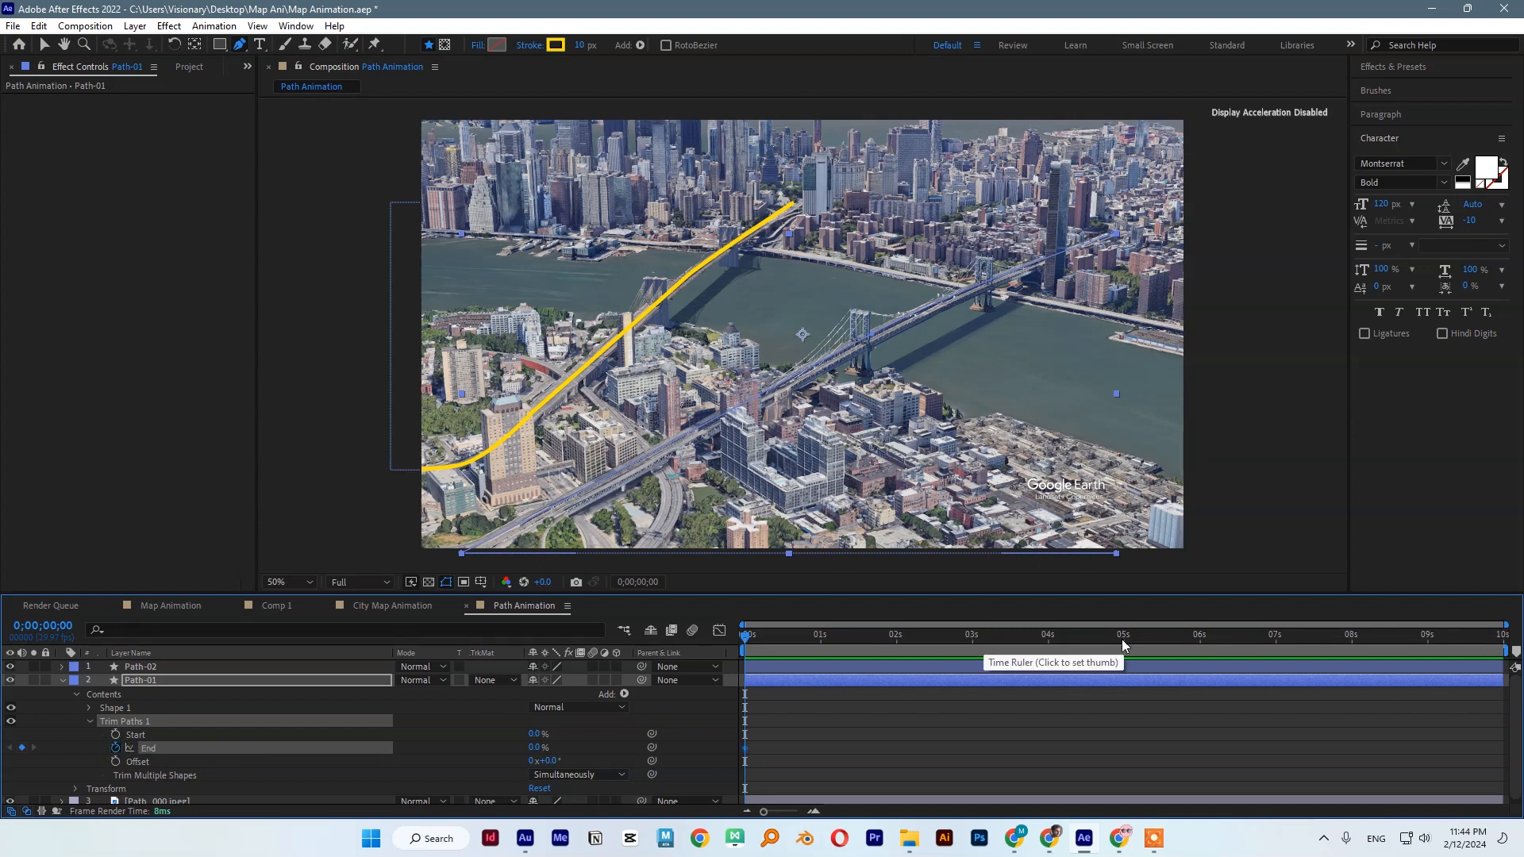
Keyframe the End of Path-01's Trim Paths at 100% at 0;00;03;29 and play back the animation.
drag(1055, 640, 1046, 640)
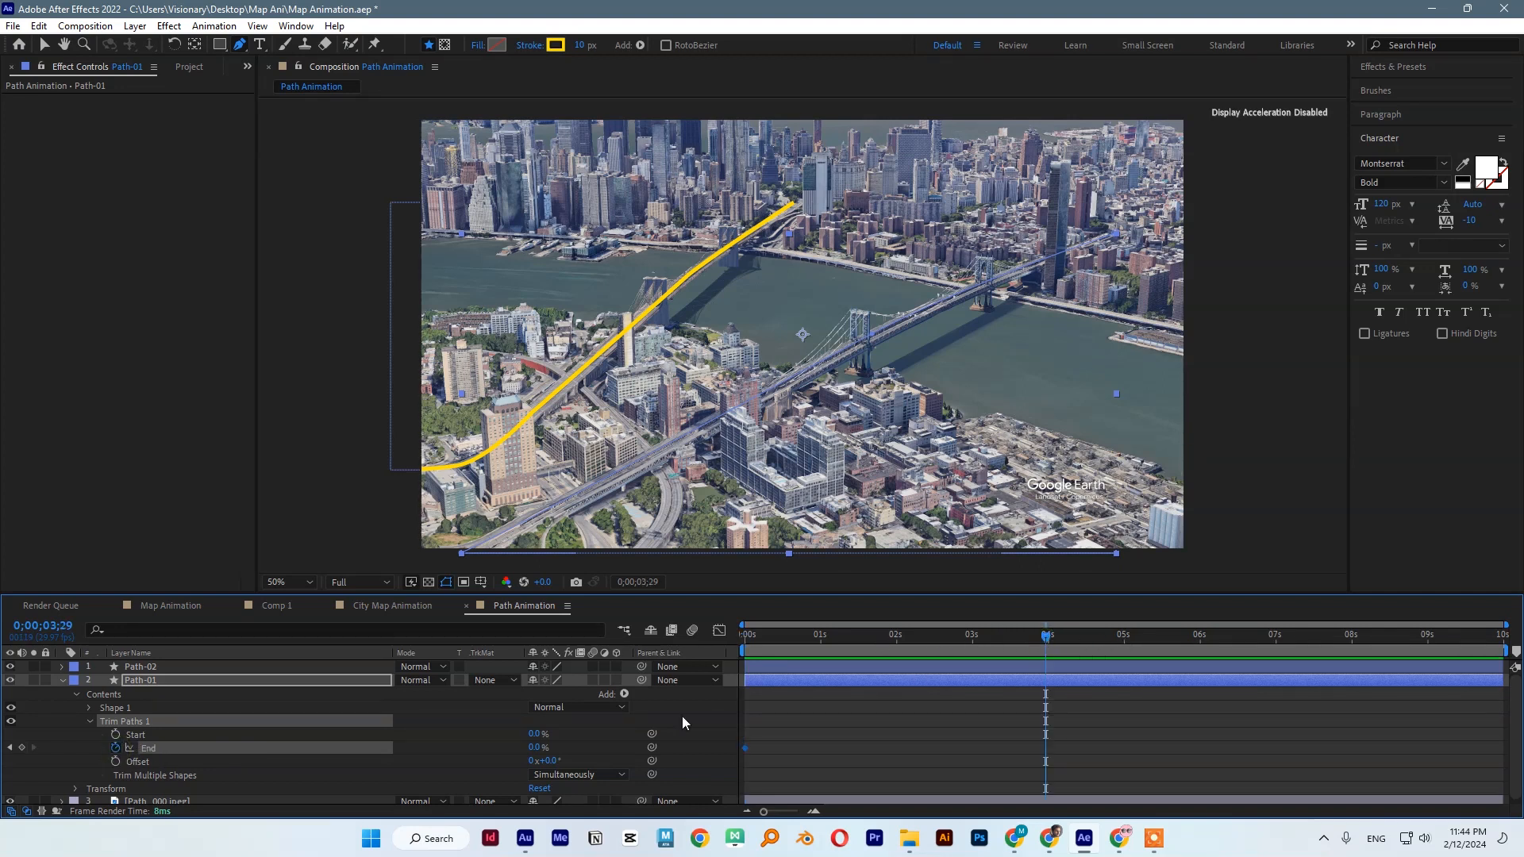
click(536, 750)
text(100)
key(Return)
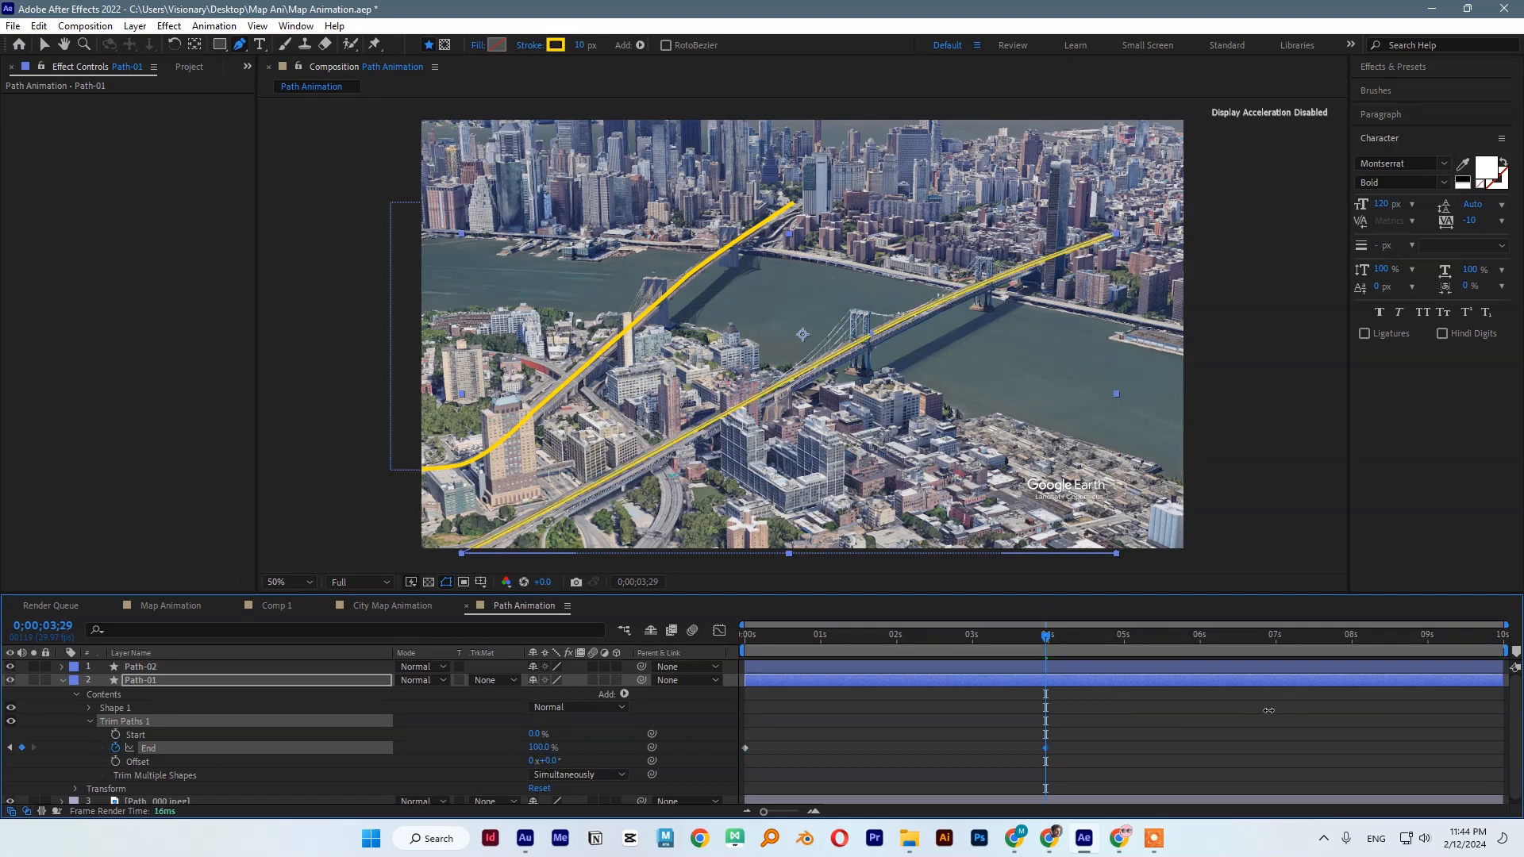
key(space)
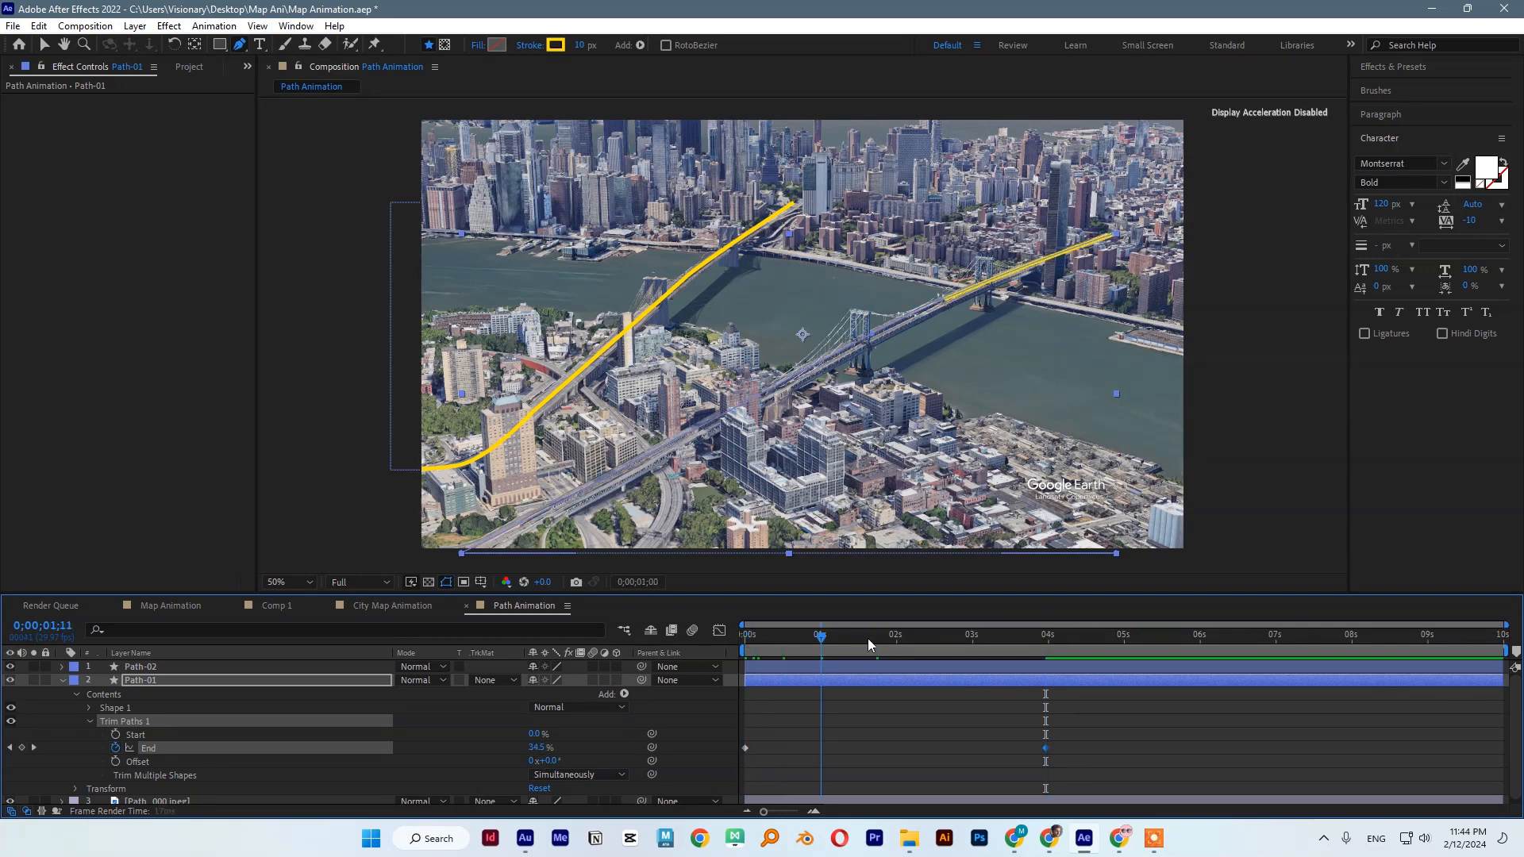
Add Trim Paths to the Path-02 layer and keyframe its End at 100% at 0;00;04;00.
key(space)
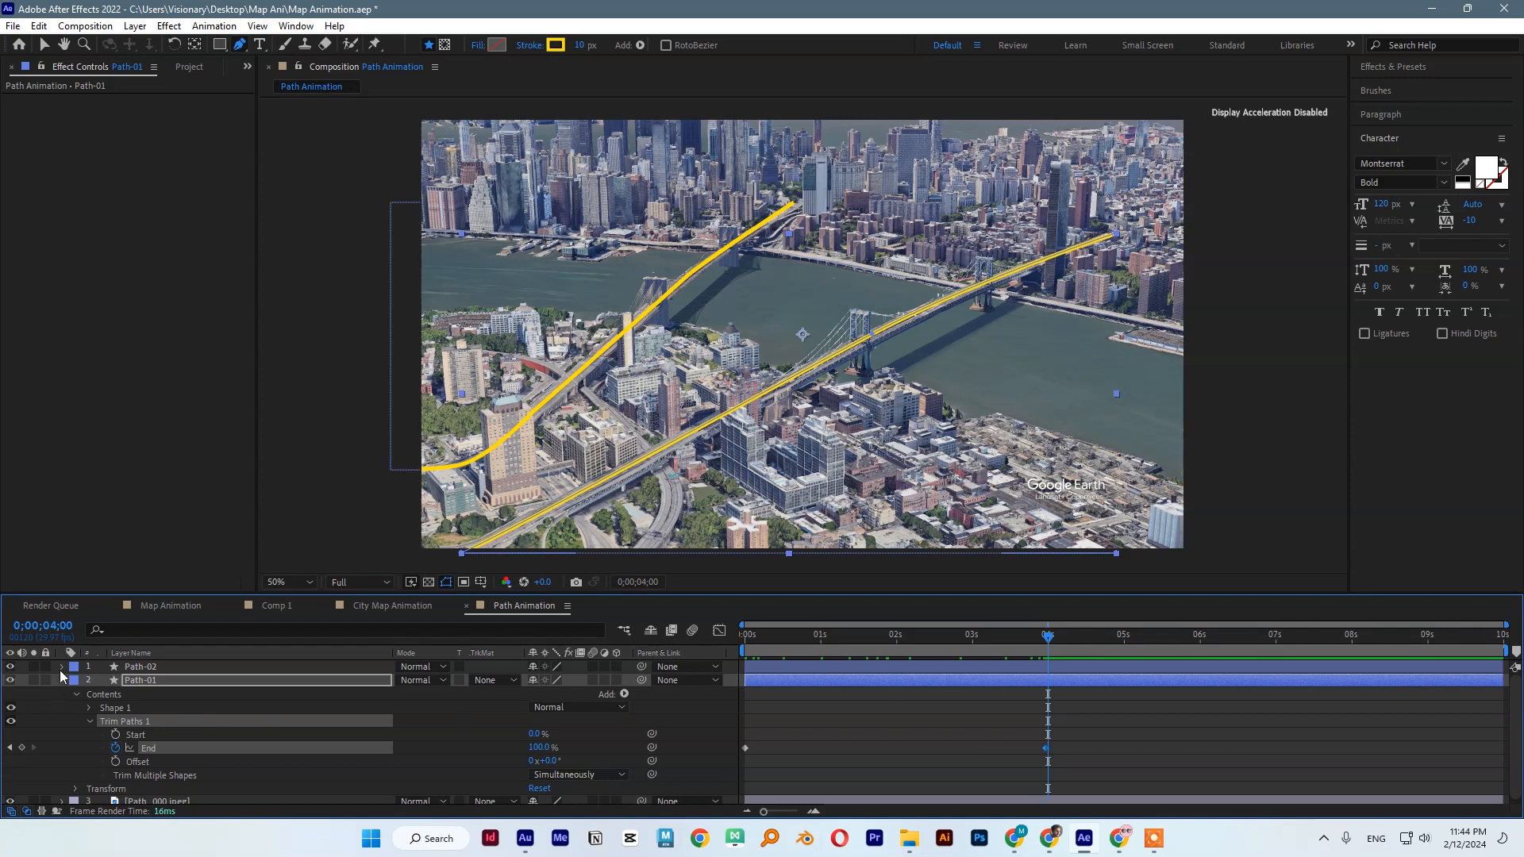
click(62, 667)
click(76, 681)
click(76, 681)
click(624, 680)
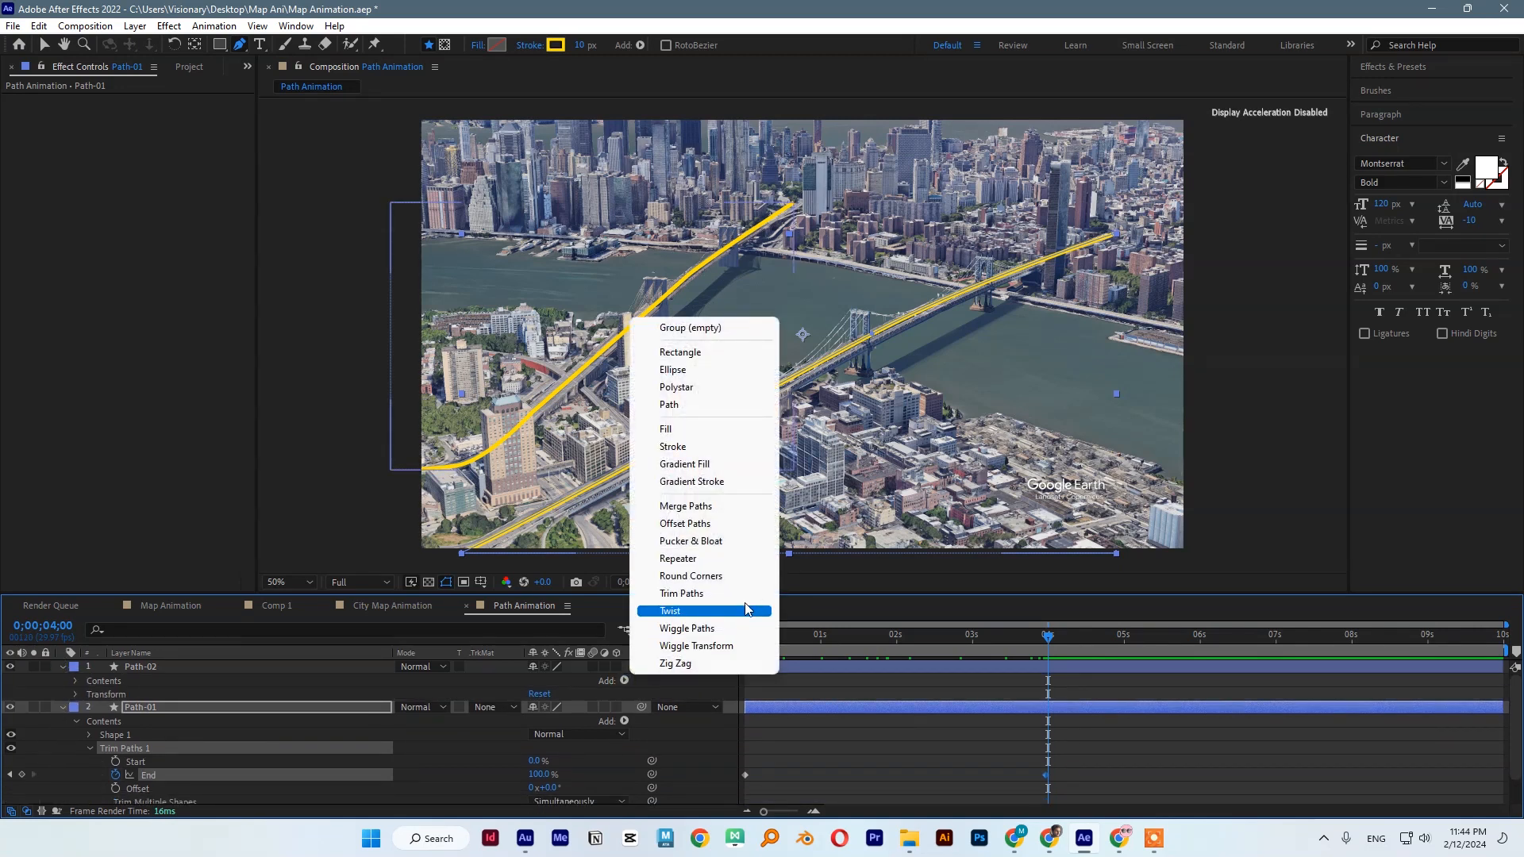
click(681, 593)
click(90, 707)
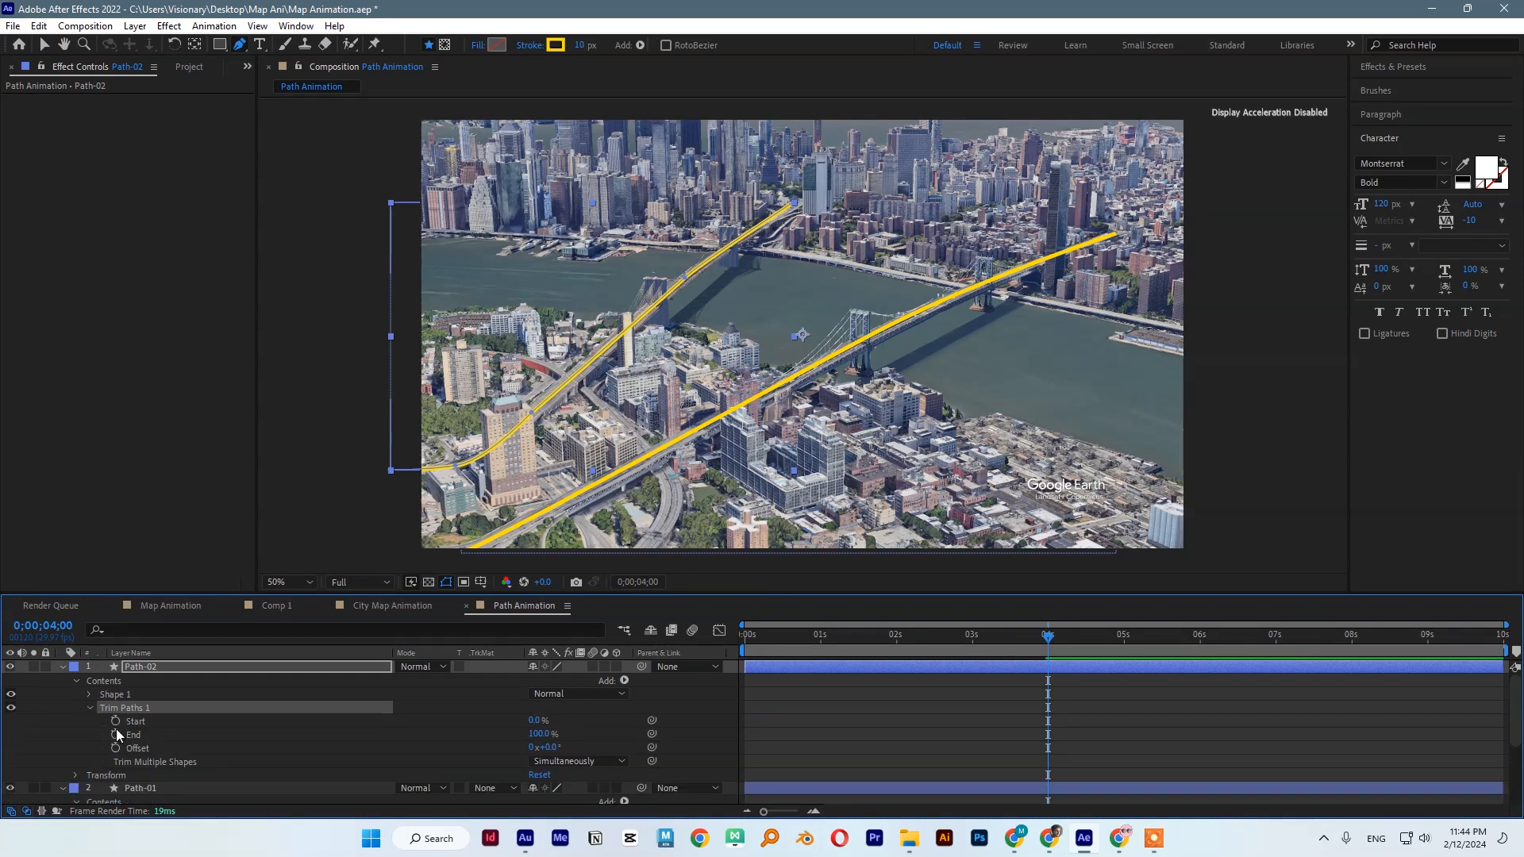
click(116, 734)
Keyframe the End of Path-02's Trim Paths at 0% at the start of the timeline.
drag(993, 640, 747, 640)
click(536, 735)
text(0)
key(Return)
Apply Easy Ease to both End keyframes of Path-02's Trim Paths.
scroll(1127, 718, down, 1)
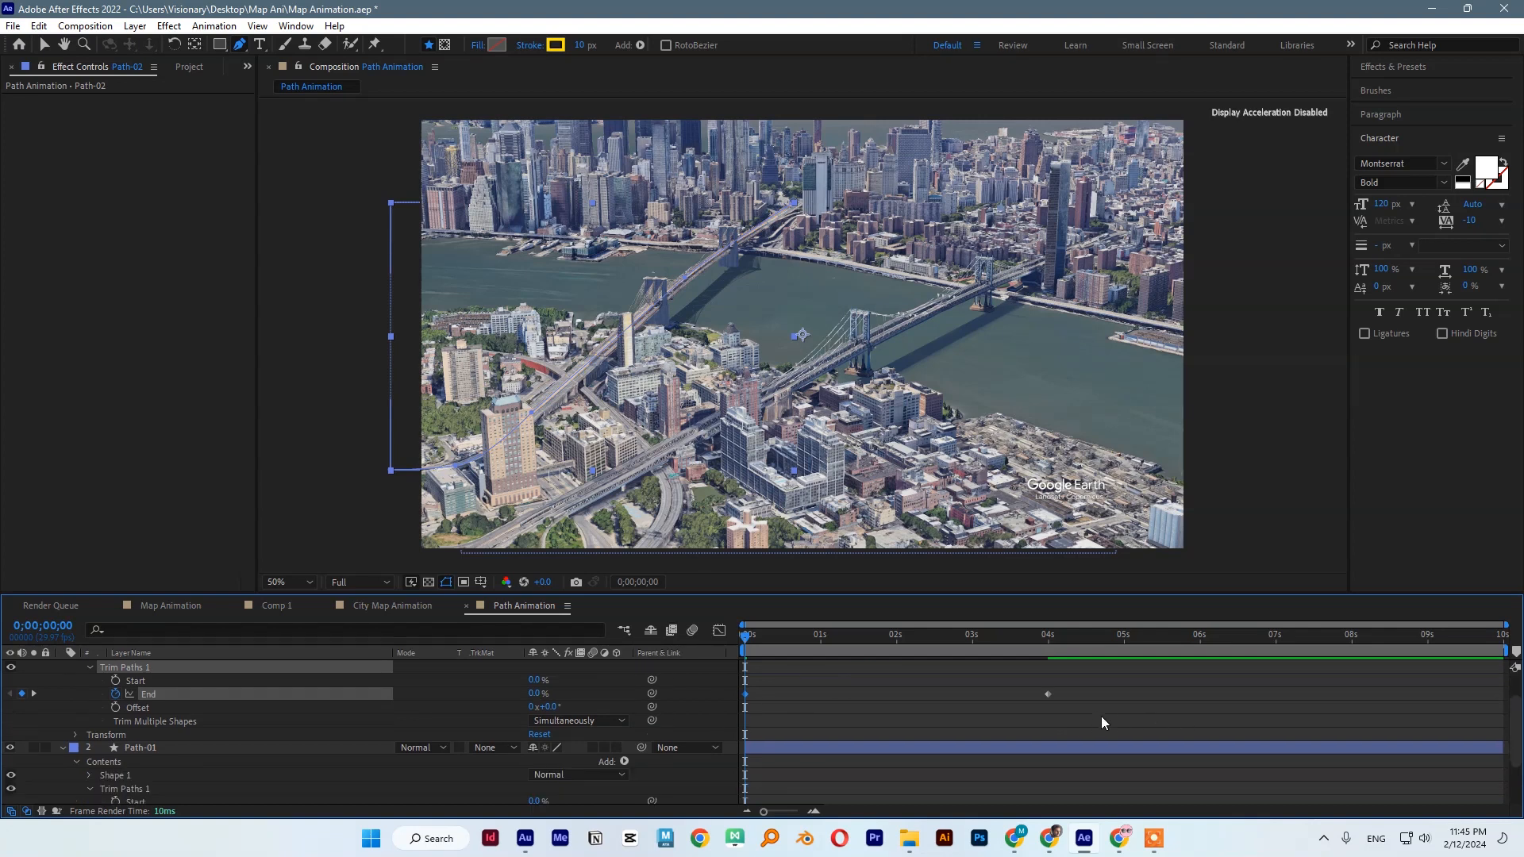
drag(1084, 688, 609, 730)
right_click(749, 694)
mouse_move(807, 689)
click(1033, 734)
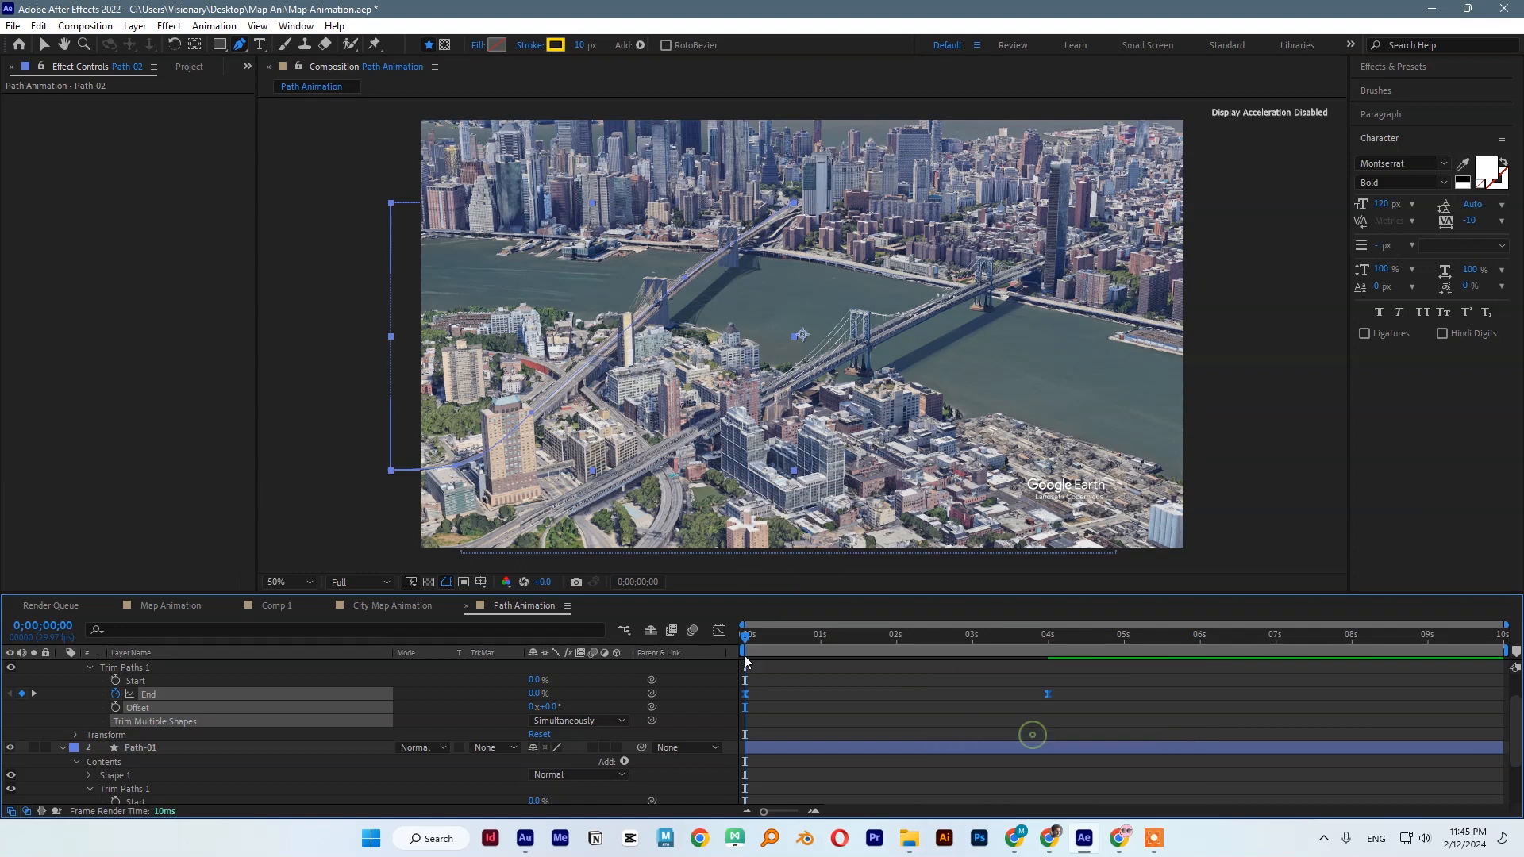
Reshape Path-02's End speed graph to peak before one second by lengthening the last keyframe's influence.
click(720, 632)
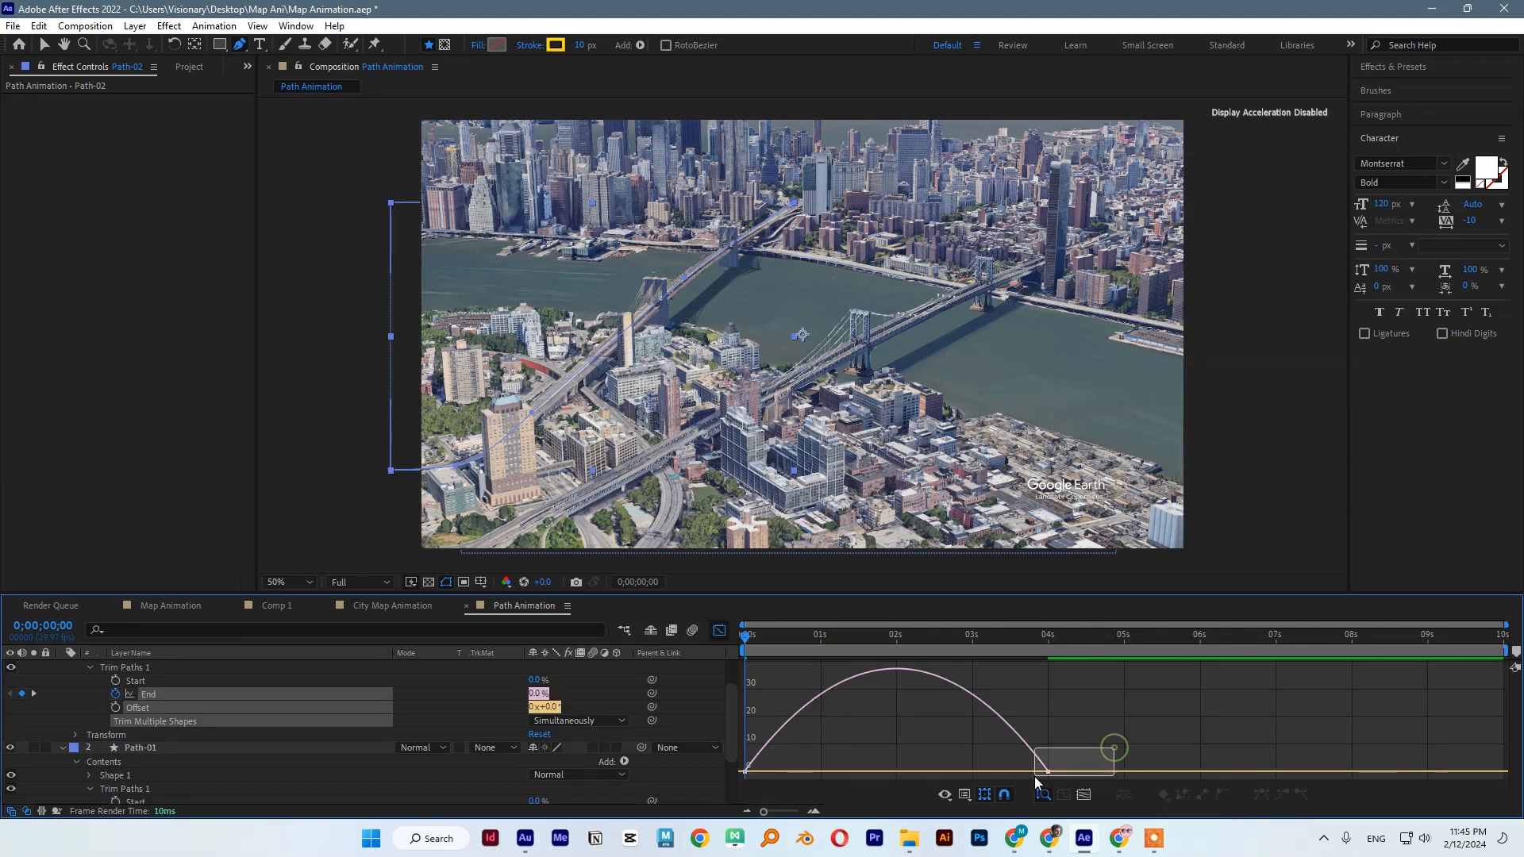
key(v)
drag(998, 772, 874, 771)
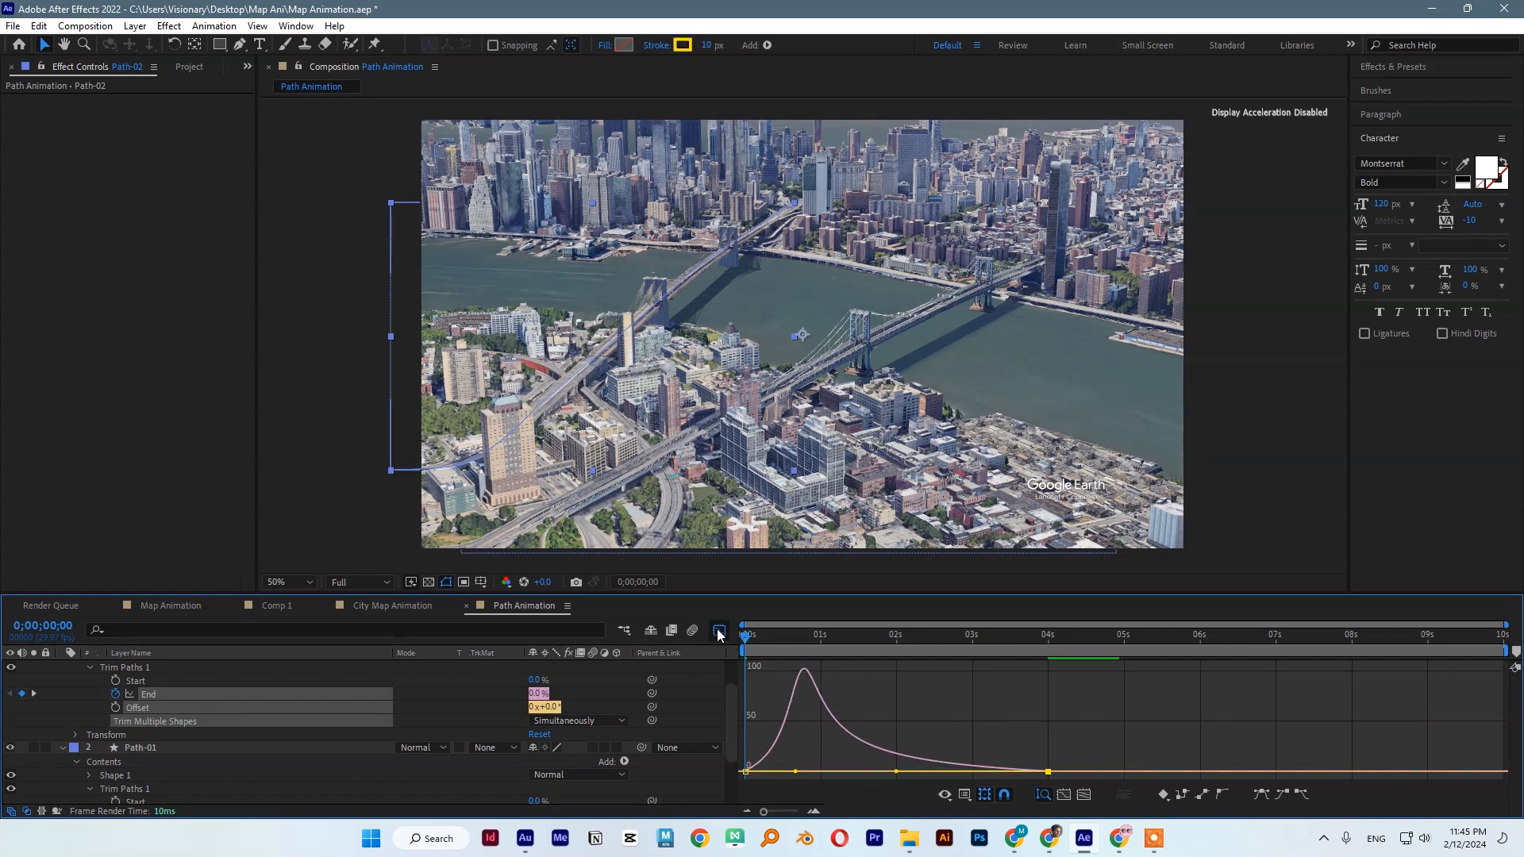
click(719, 631)
Apply Easy Ease to both End keyframes of Path-01's Trim Paths.
scroll(894, 749, down, 3)
drag(1093, 722, 688, 774)
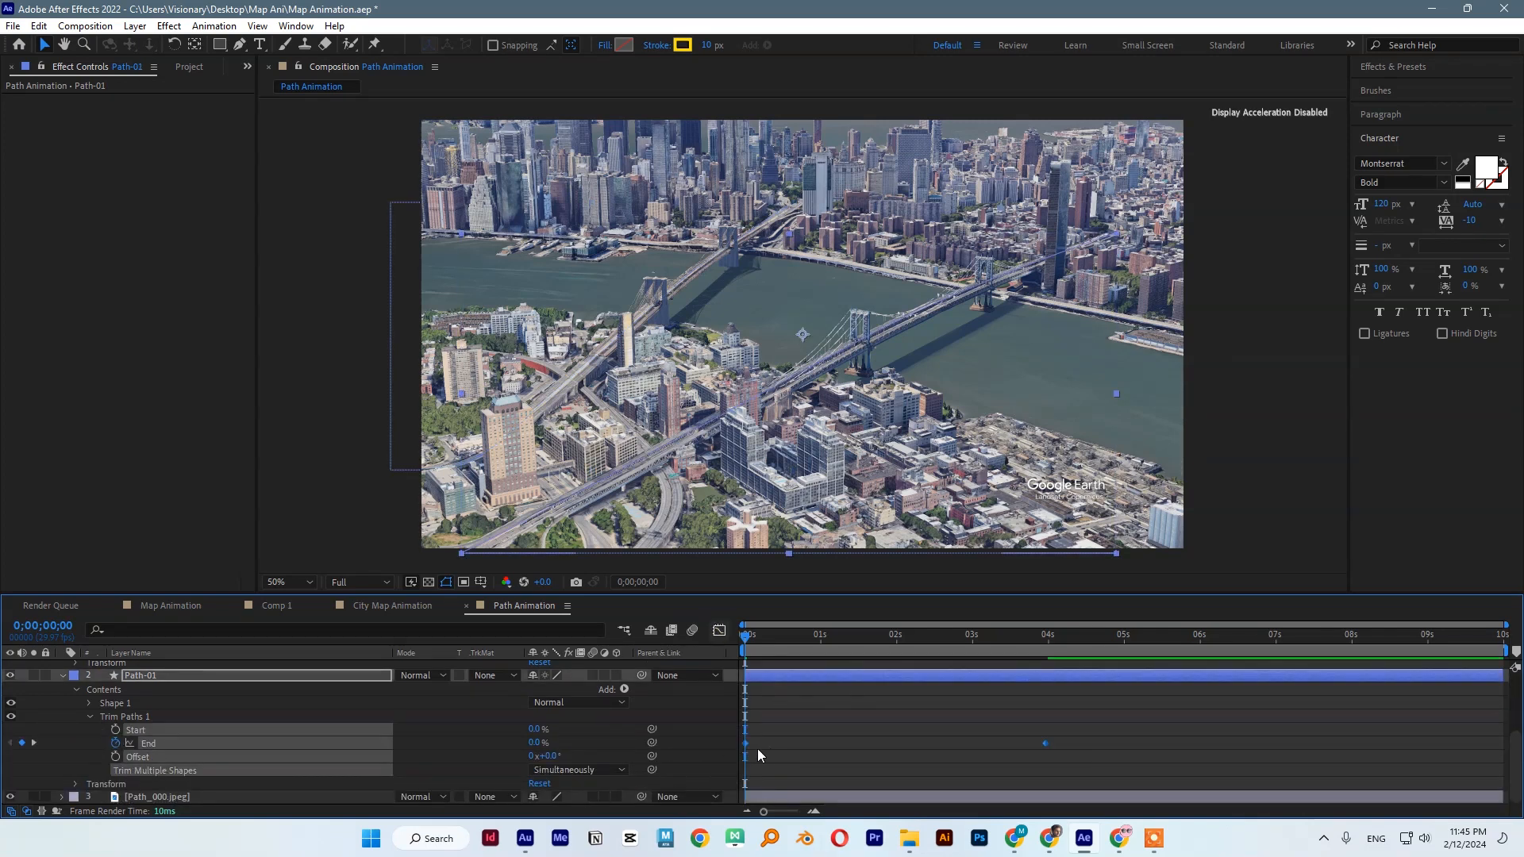
right_click(760, 749)
mouse_move(873, 727)
click(976, 622)
Reshape Path-01's End speed graph to peak early by lengthening the last keyframe's influence.
key(shift+F3)
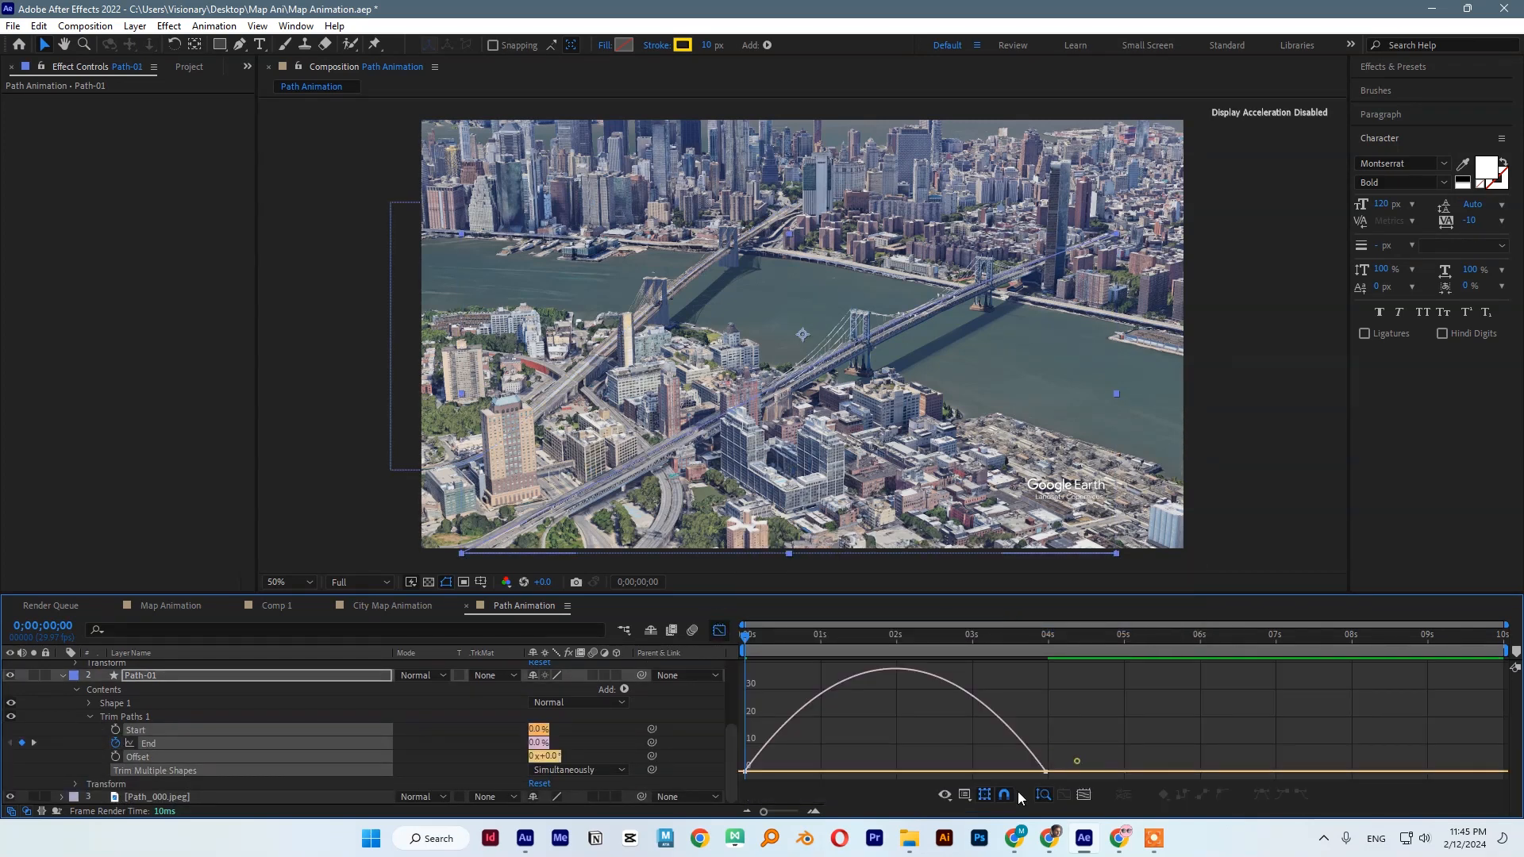
click(1045, 771)
drag(995, 772, 848, 756)
click(723, 634)
Shift the Path-01 layer to start at about one second and scrub through both path animations.
drag(749, 638, 983, 650)
drag(786, 677, 858, 664)
drag(746, 638, 1186, 617)
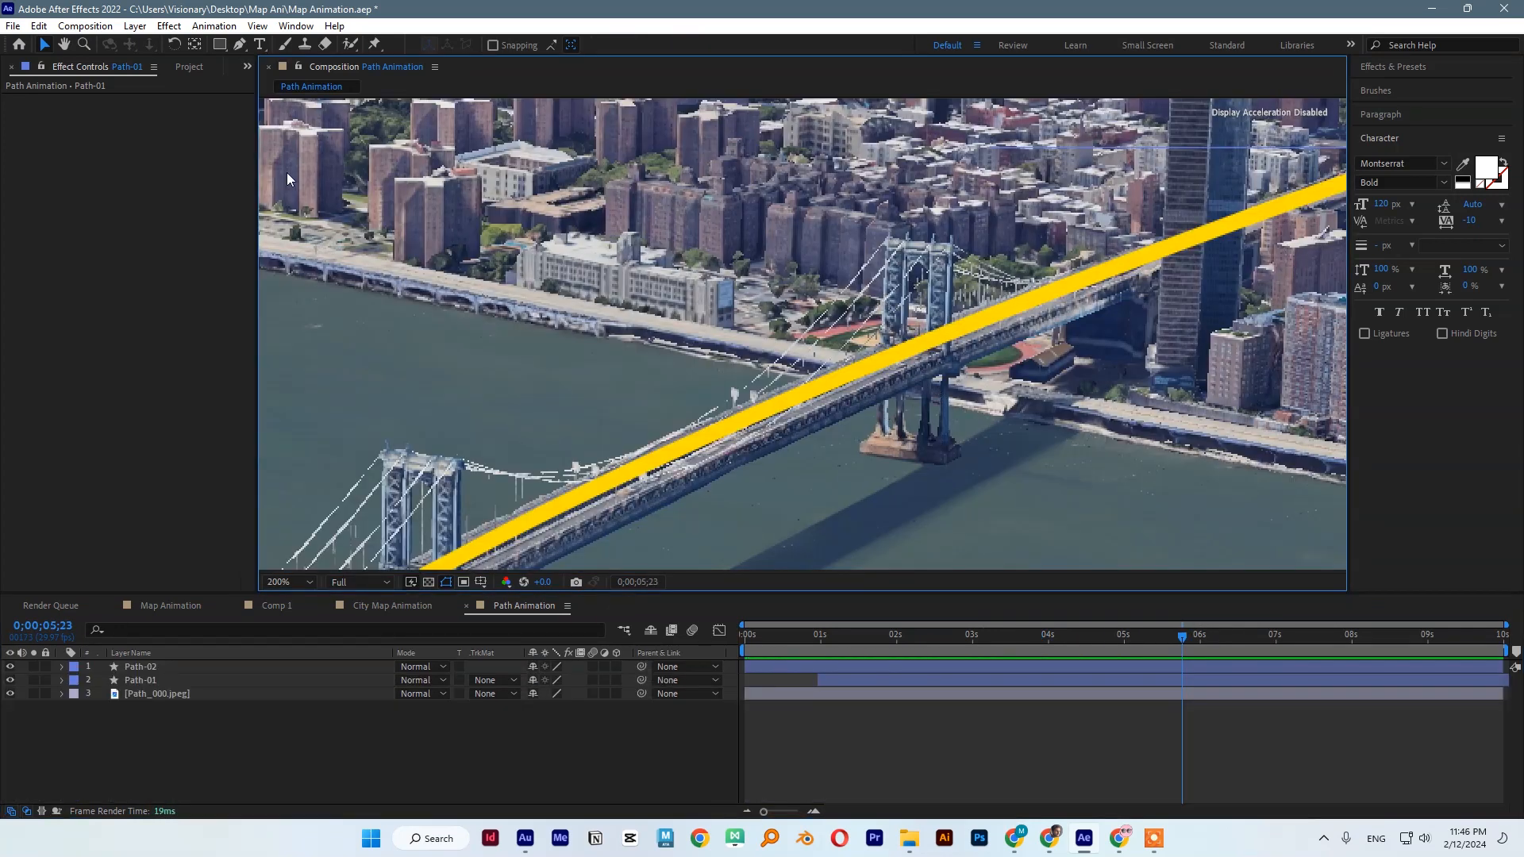
With the Pen tool set to create masks, draw a mask on Path-01 around the near leg of the right-hand bridge's far tower.
click(142, 680)
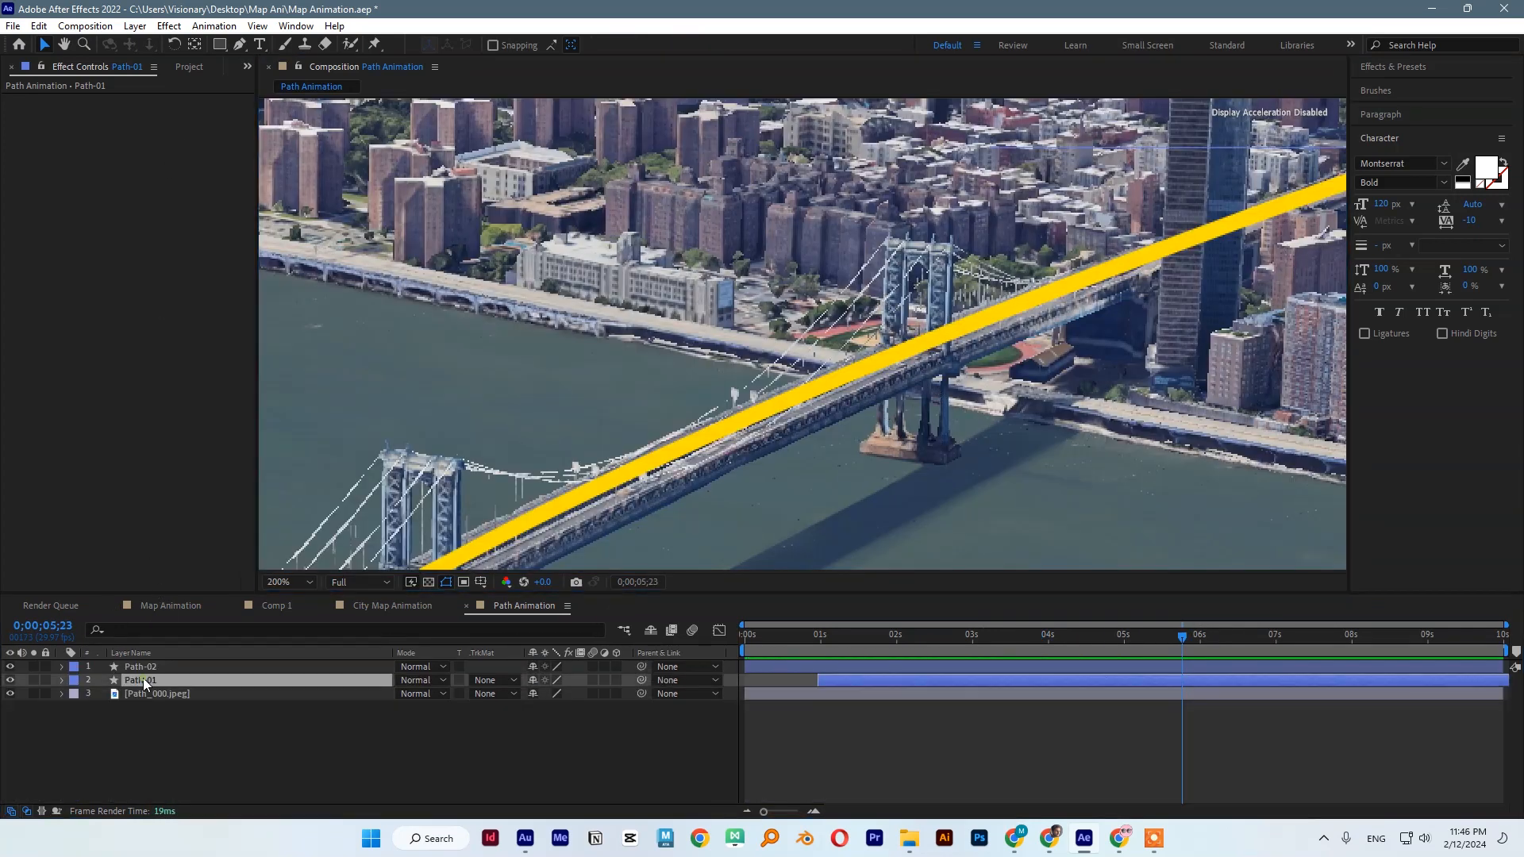
click(240, 46)
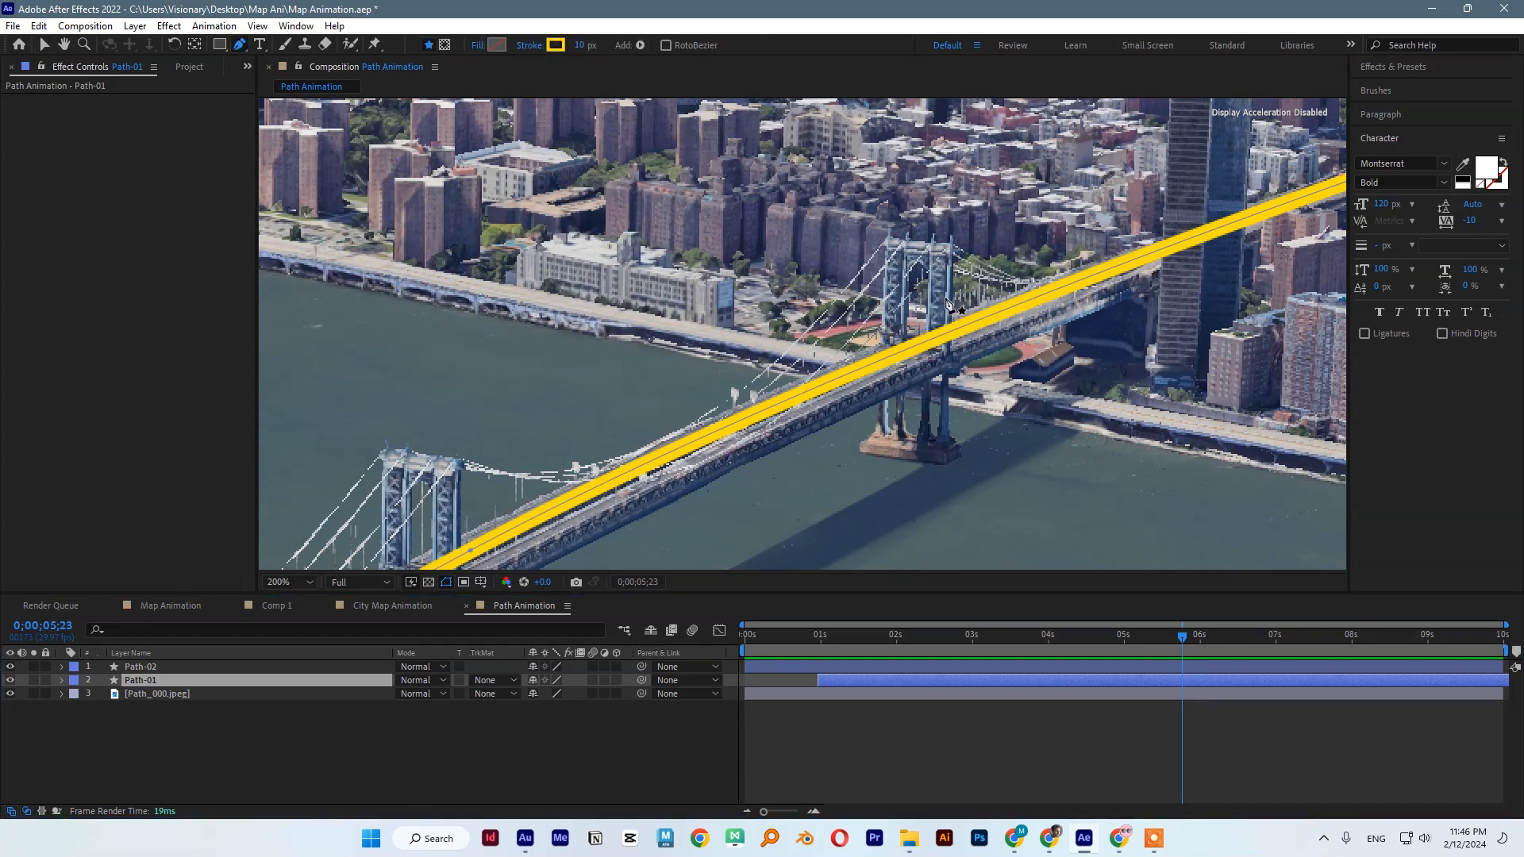
click(143, 685)
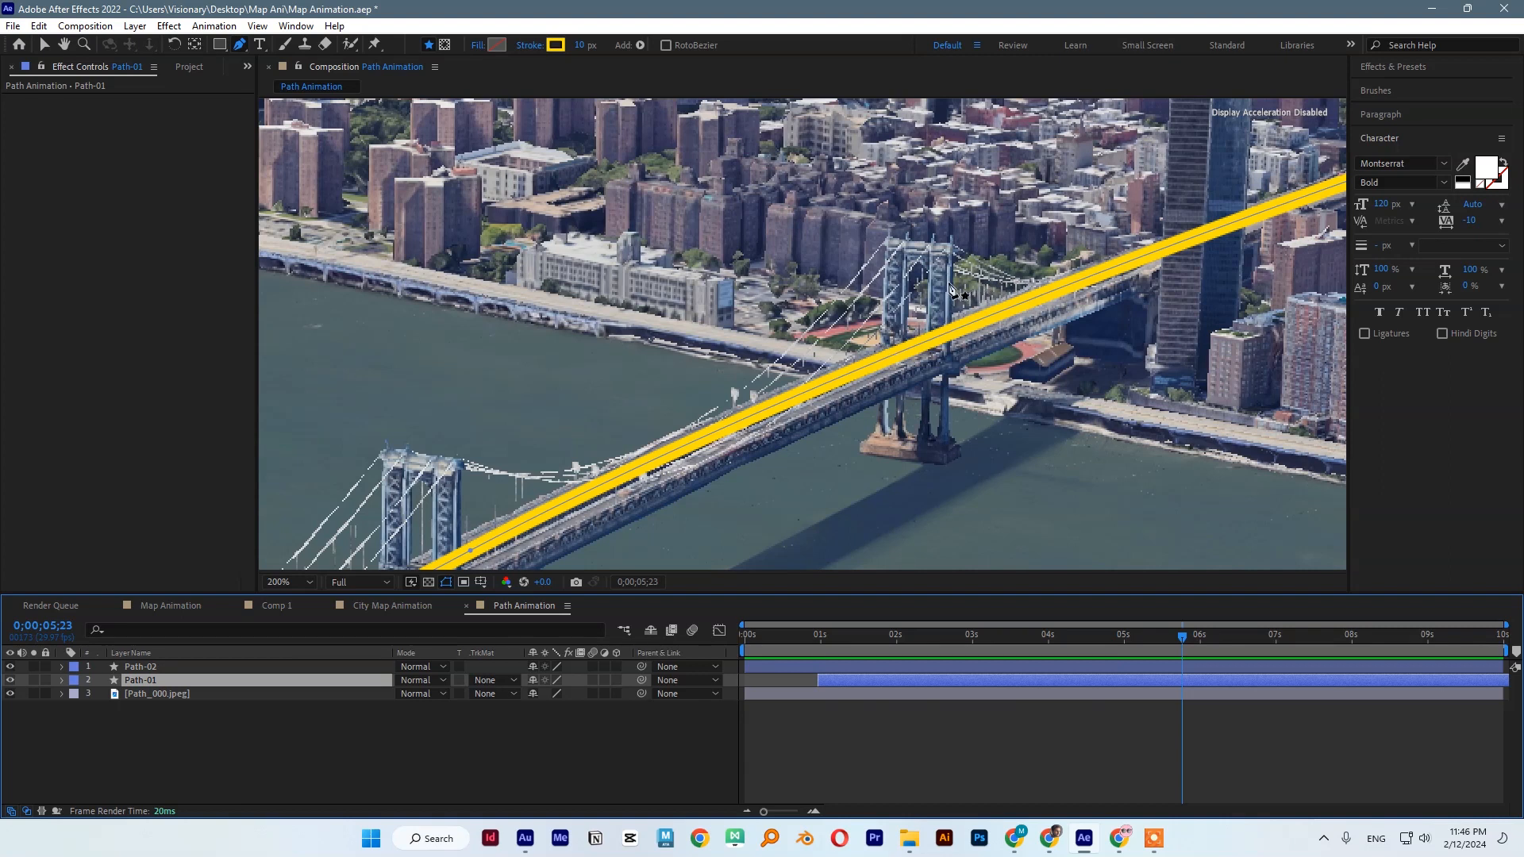
click(241, 45)
click(296, 45)
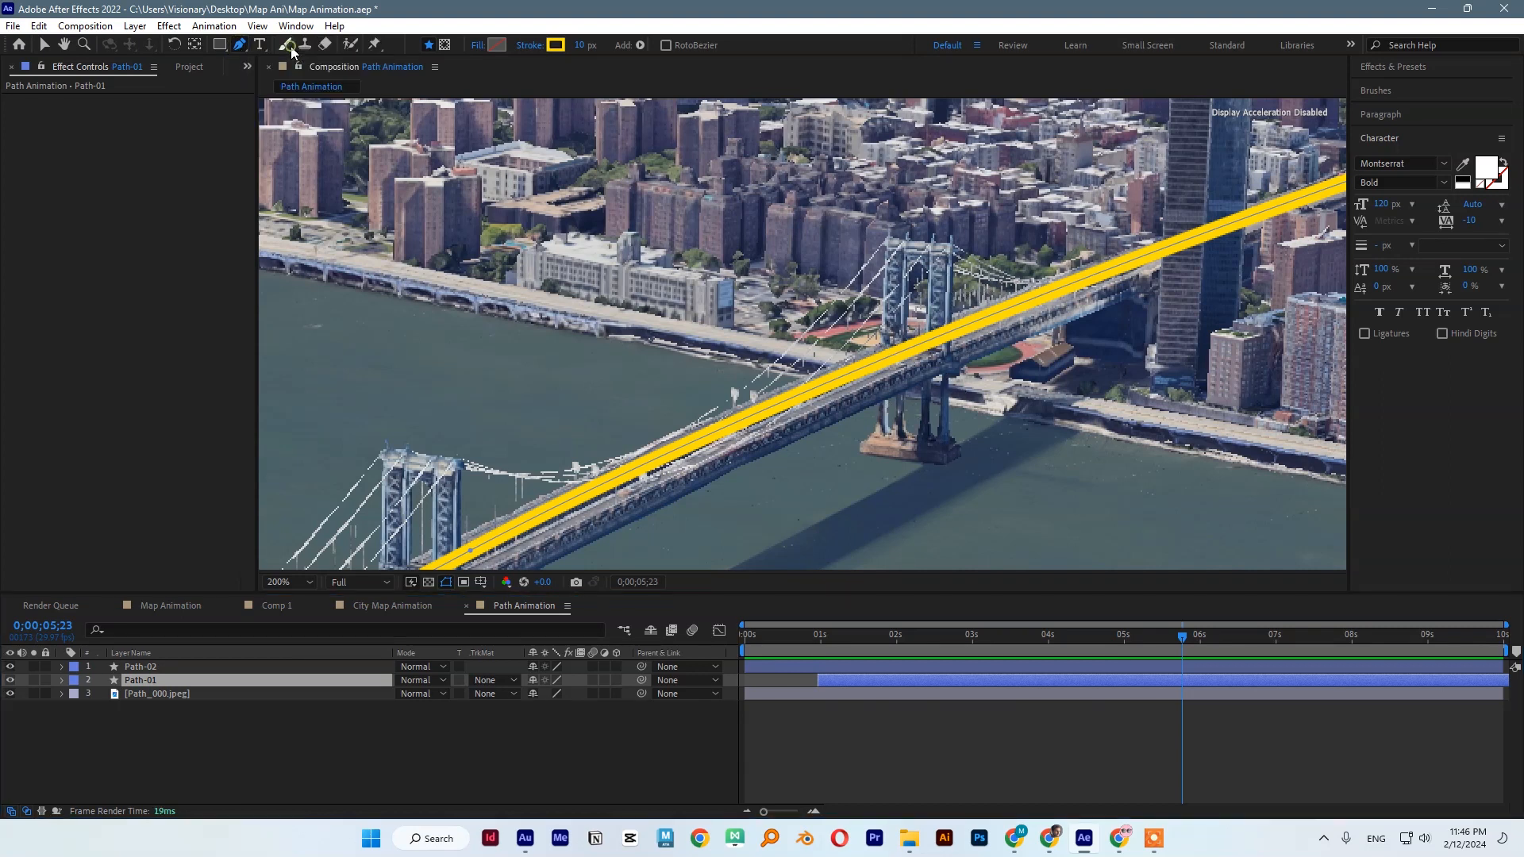
click(444, 46)
click(947, 291)
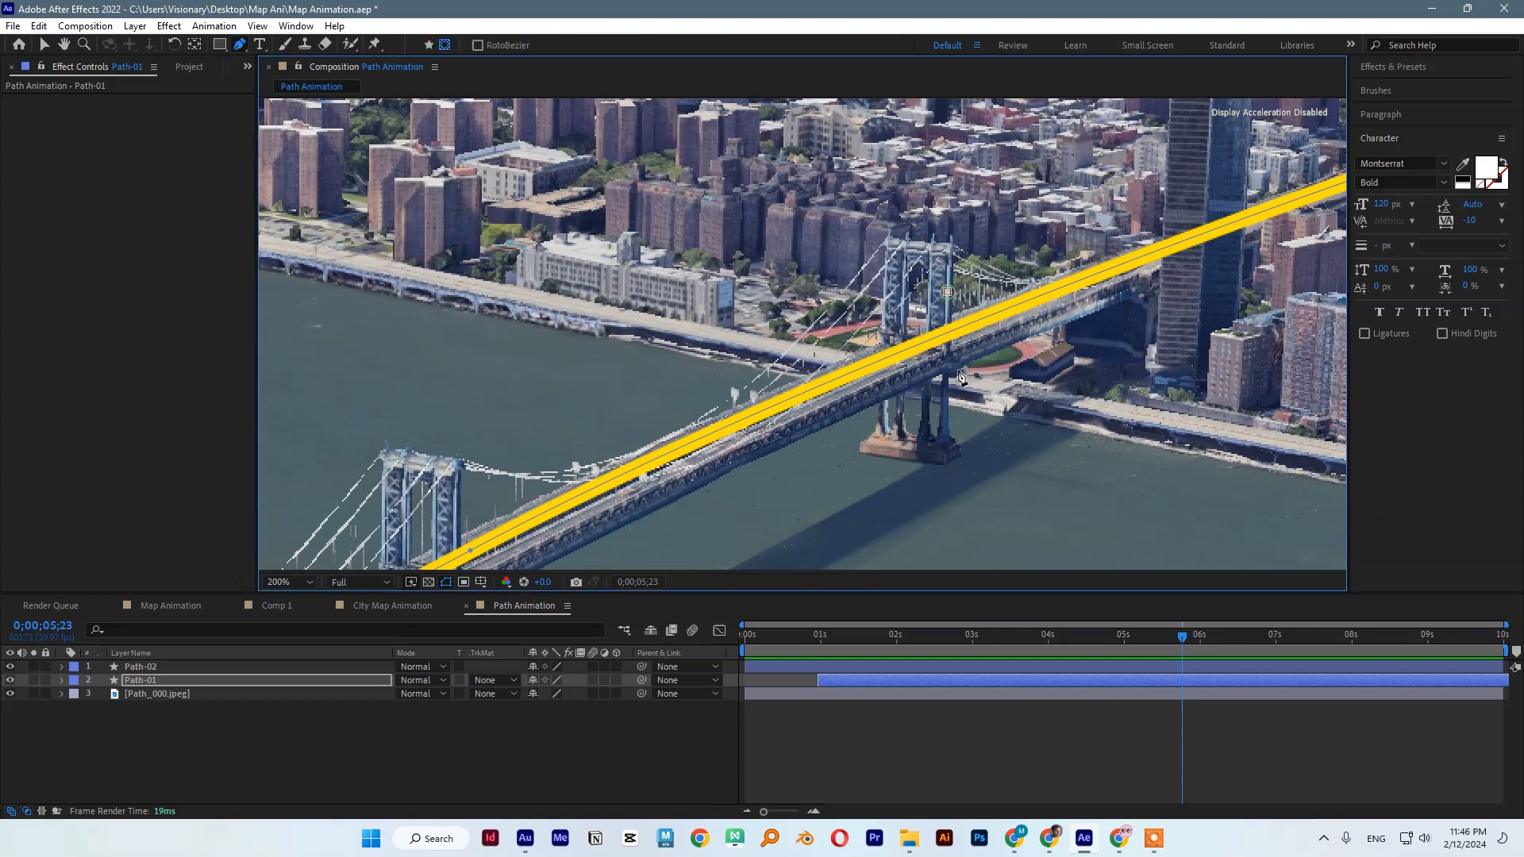
click(948, 406)
click(949, 294)
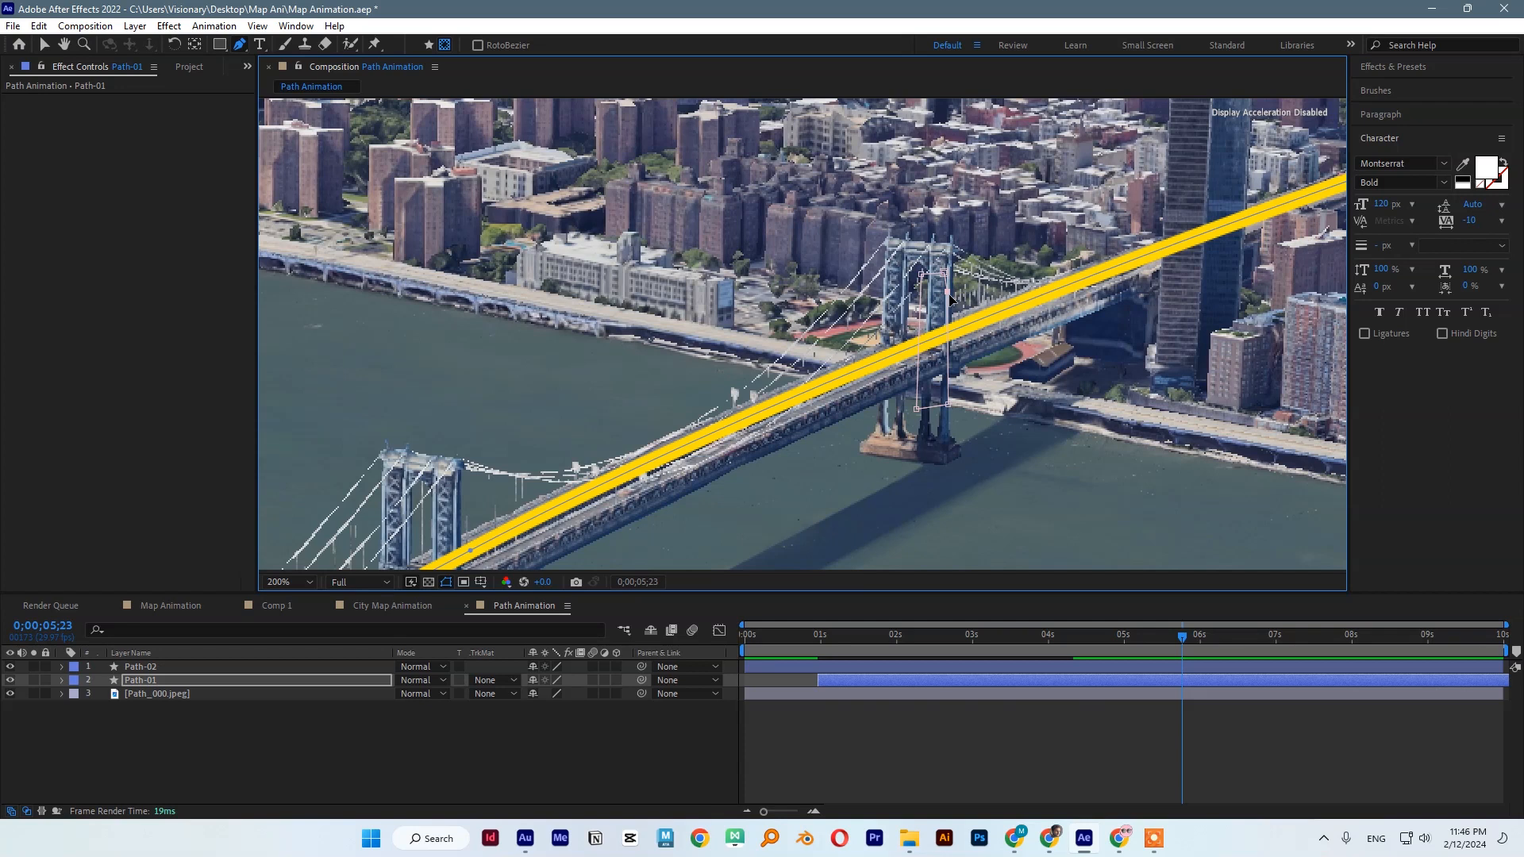
Set the mode of Path-01's Mask 1 to Subtract.
click(494, 681)
click(439, 681)
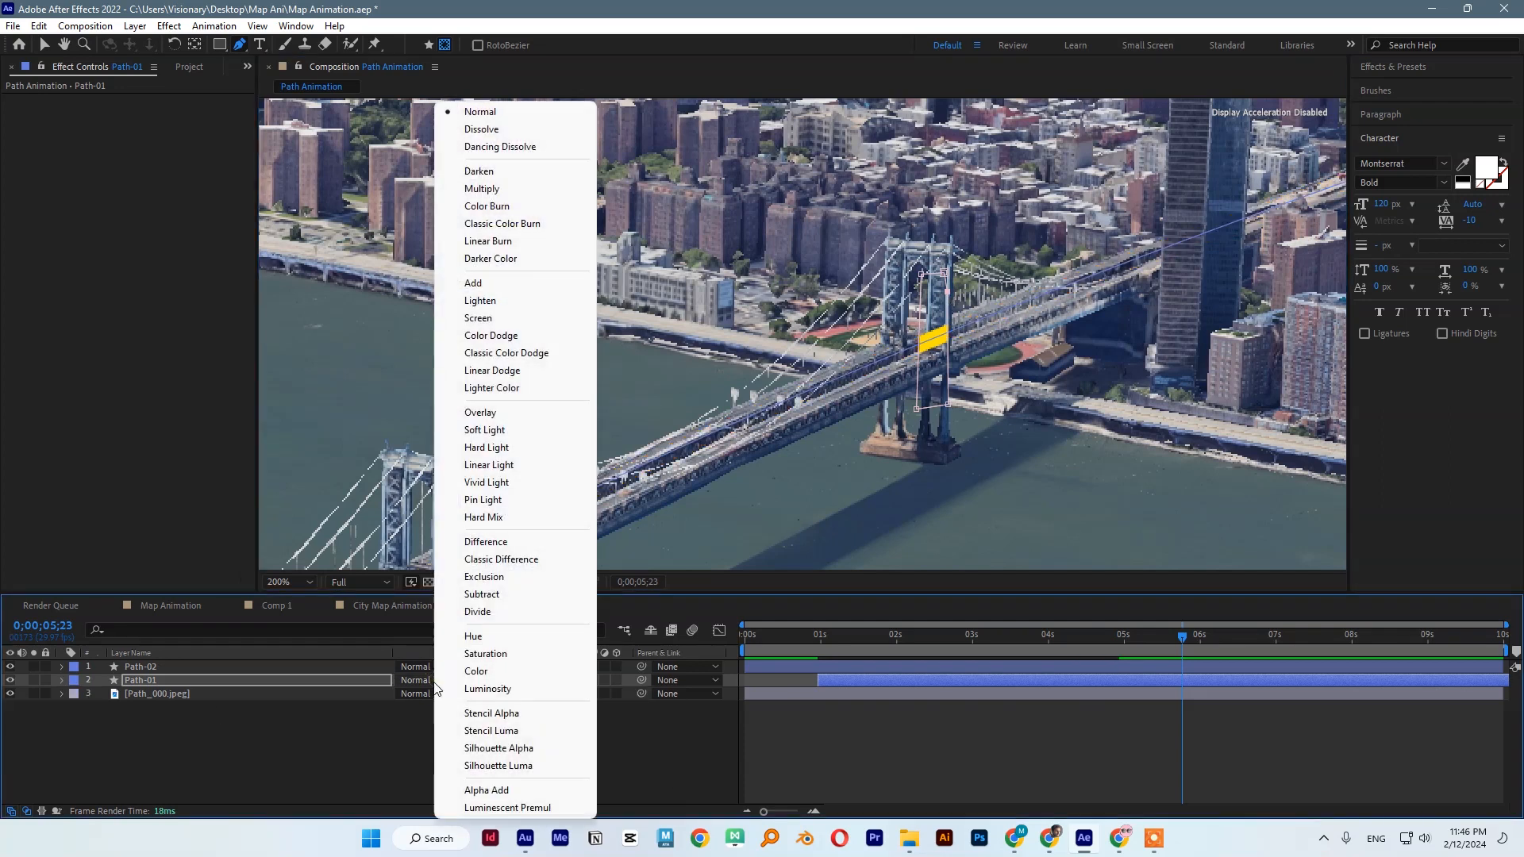
click(60, 681)
click(61, 680)
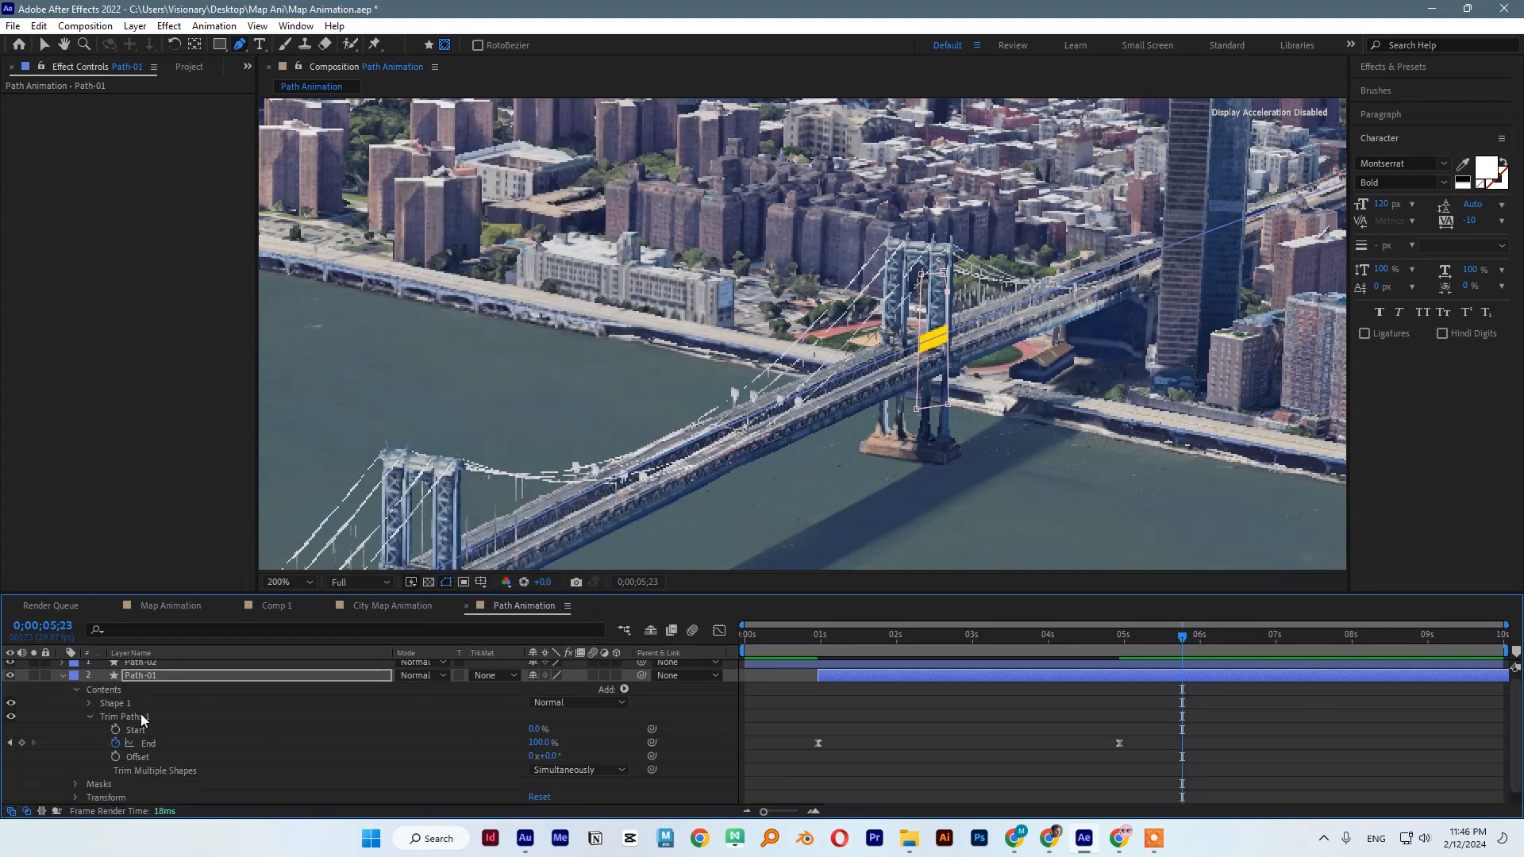
click(88, 716)
click(77, 734)
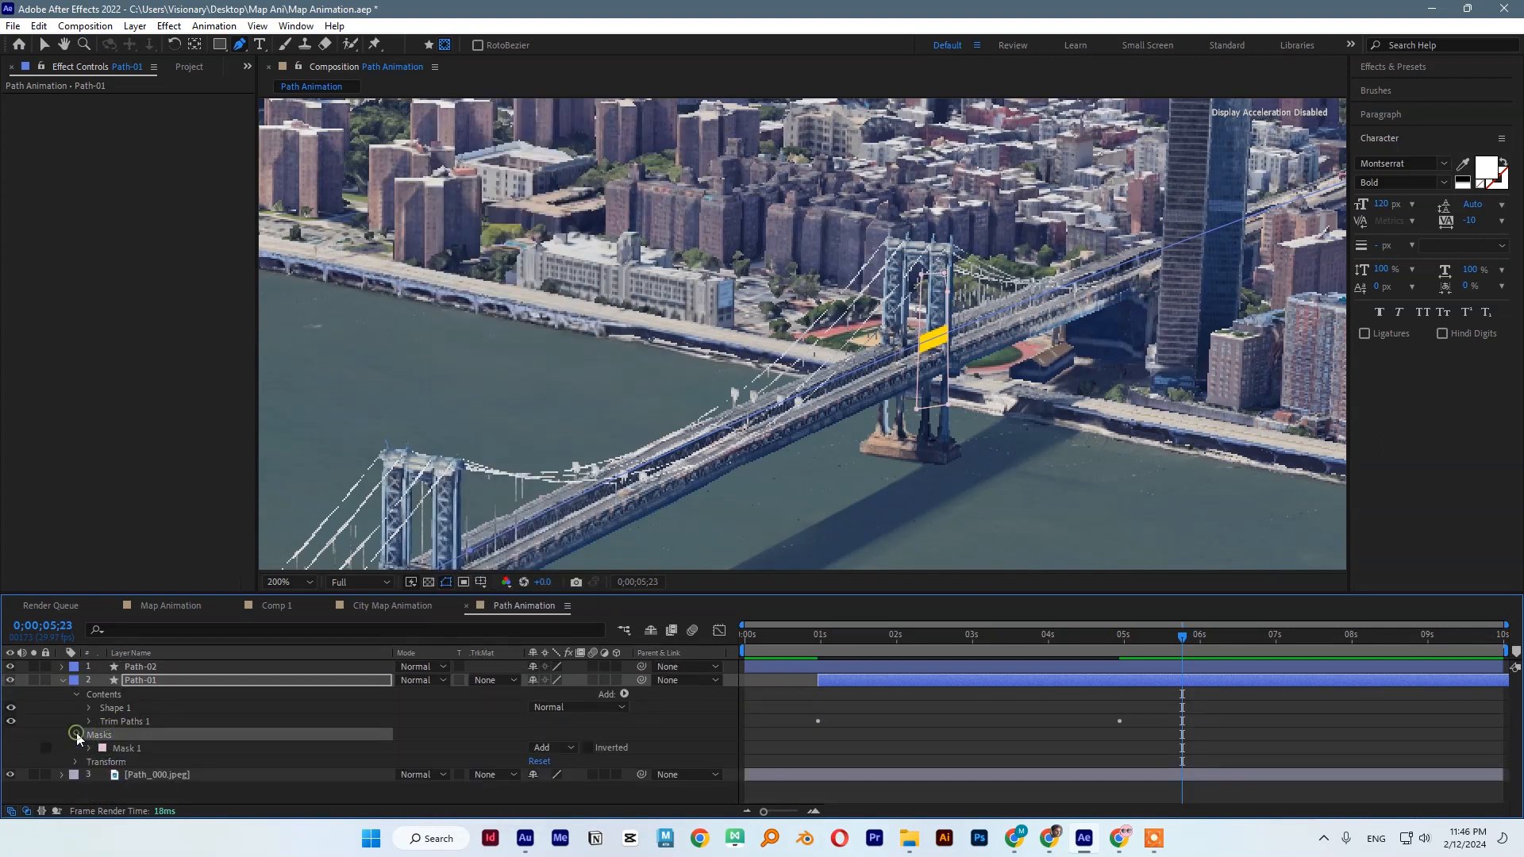
click(565, 748)
click(583, 660)
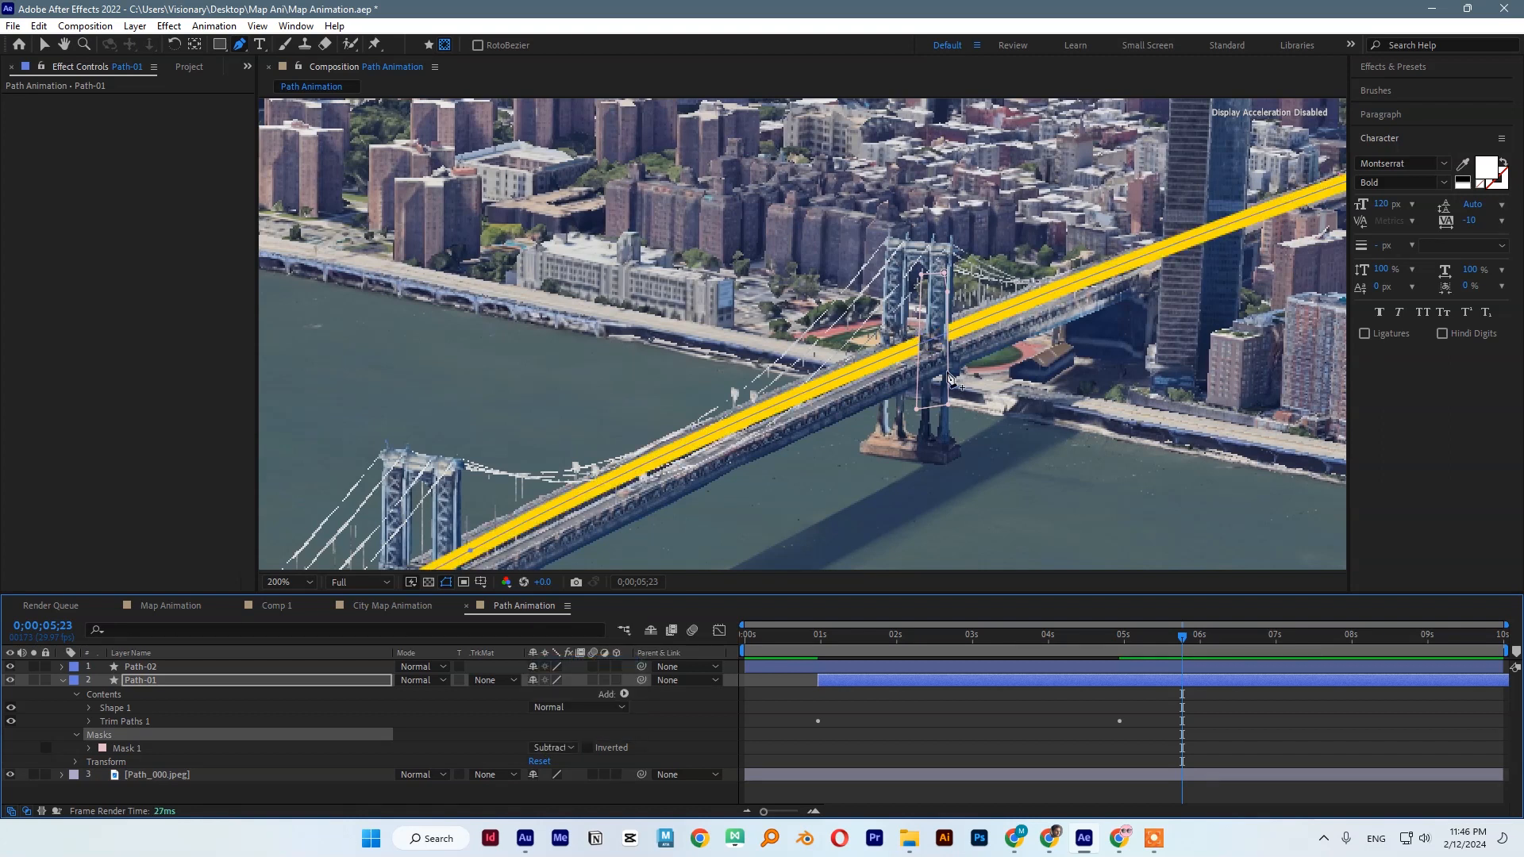
Adjust the left corner points of Mask 1 to follow the edge of the tower's leg.
click(926, 276)
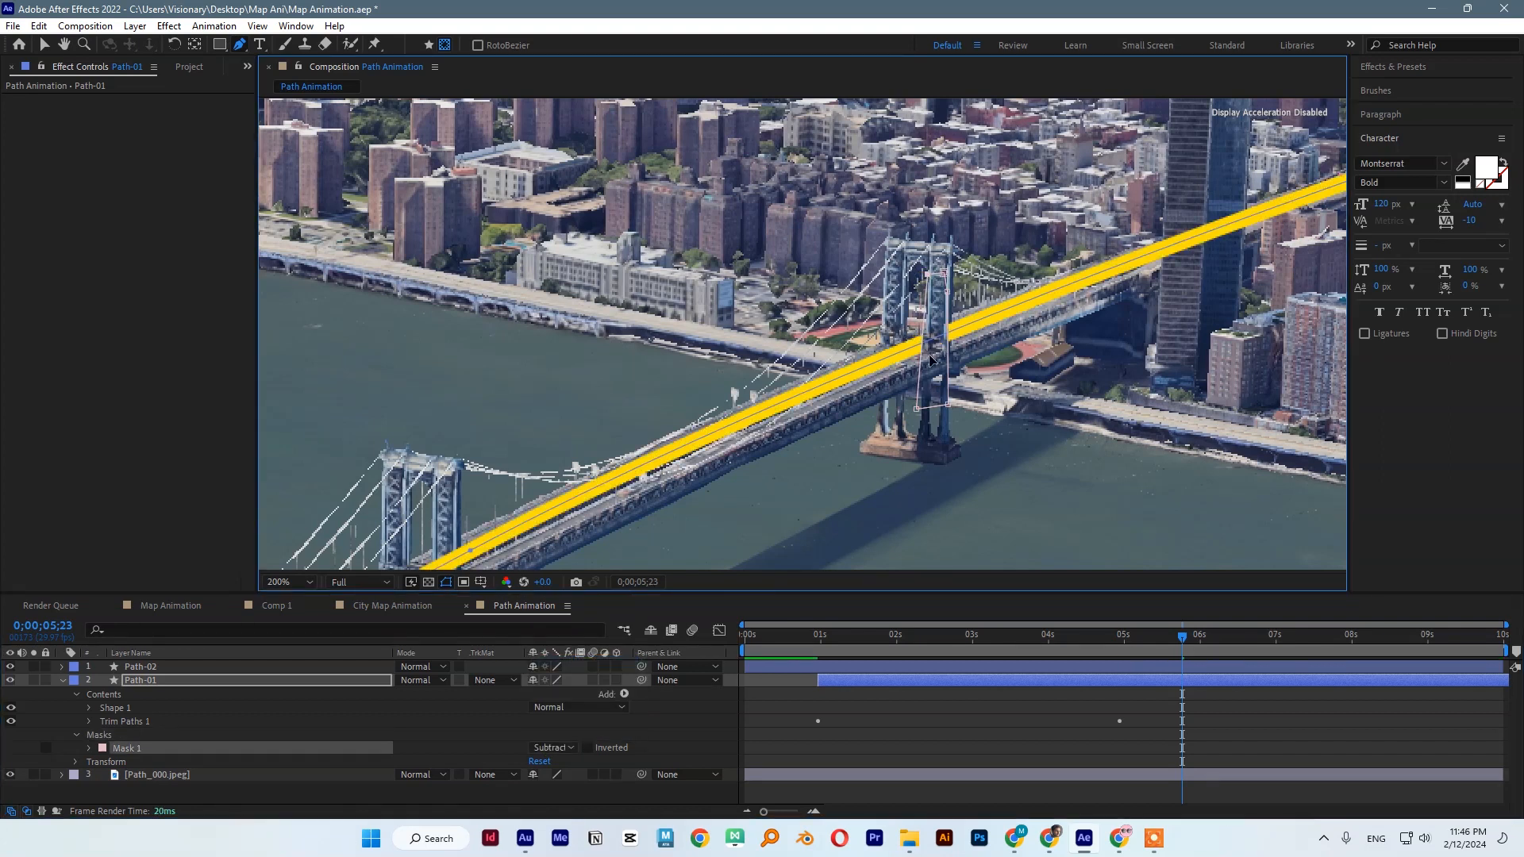
drag(918, 408, 925, 412)
key(comma)
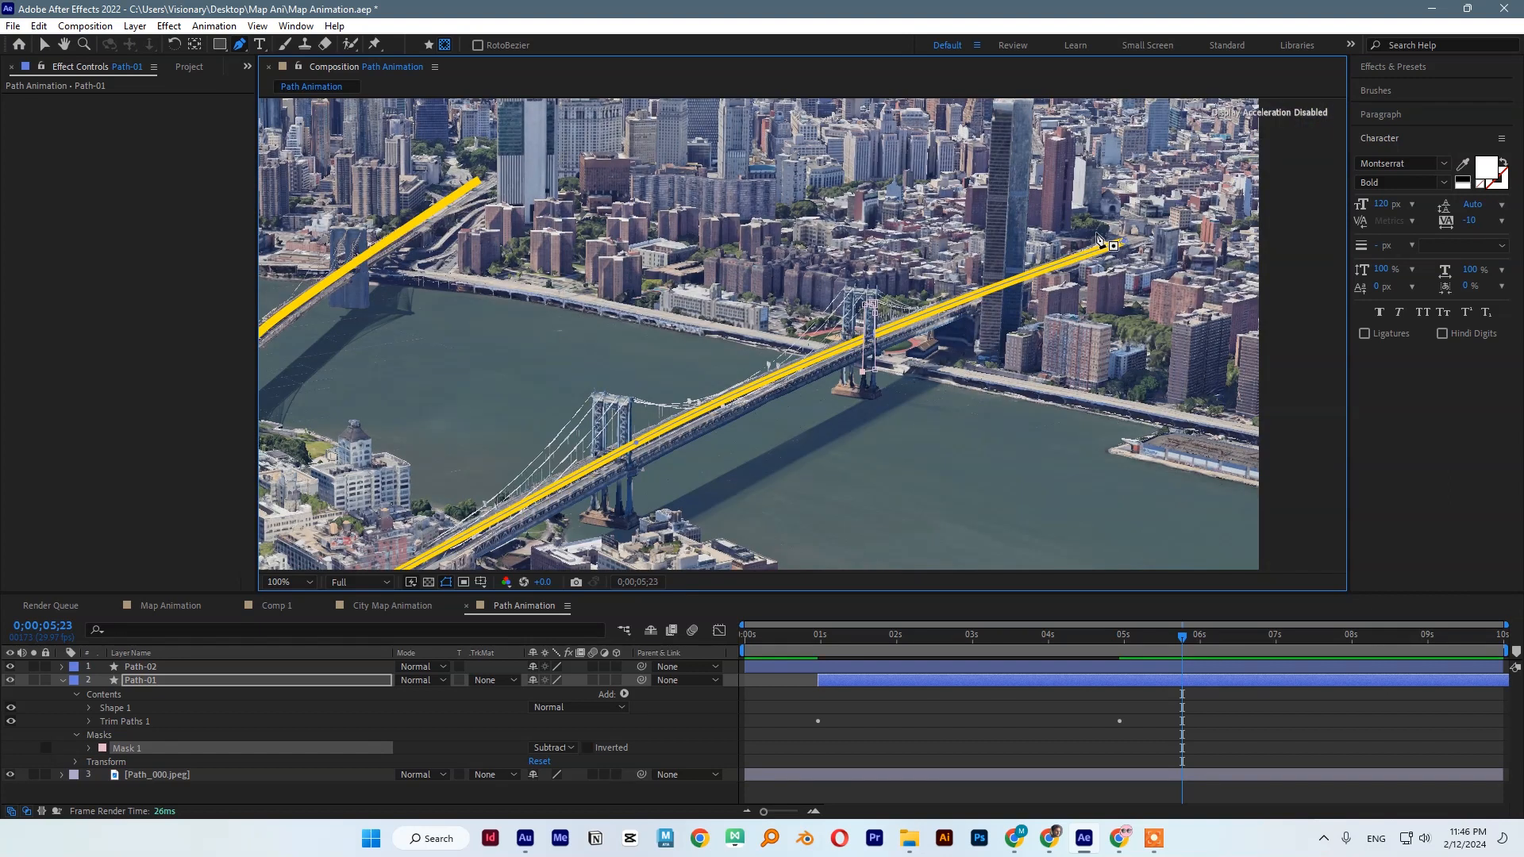
Draw a second mask on Path-01 around the skyscraper section crossing the path and set it to Subtract.
key(period)
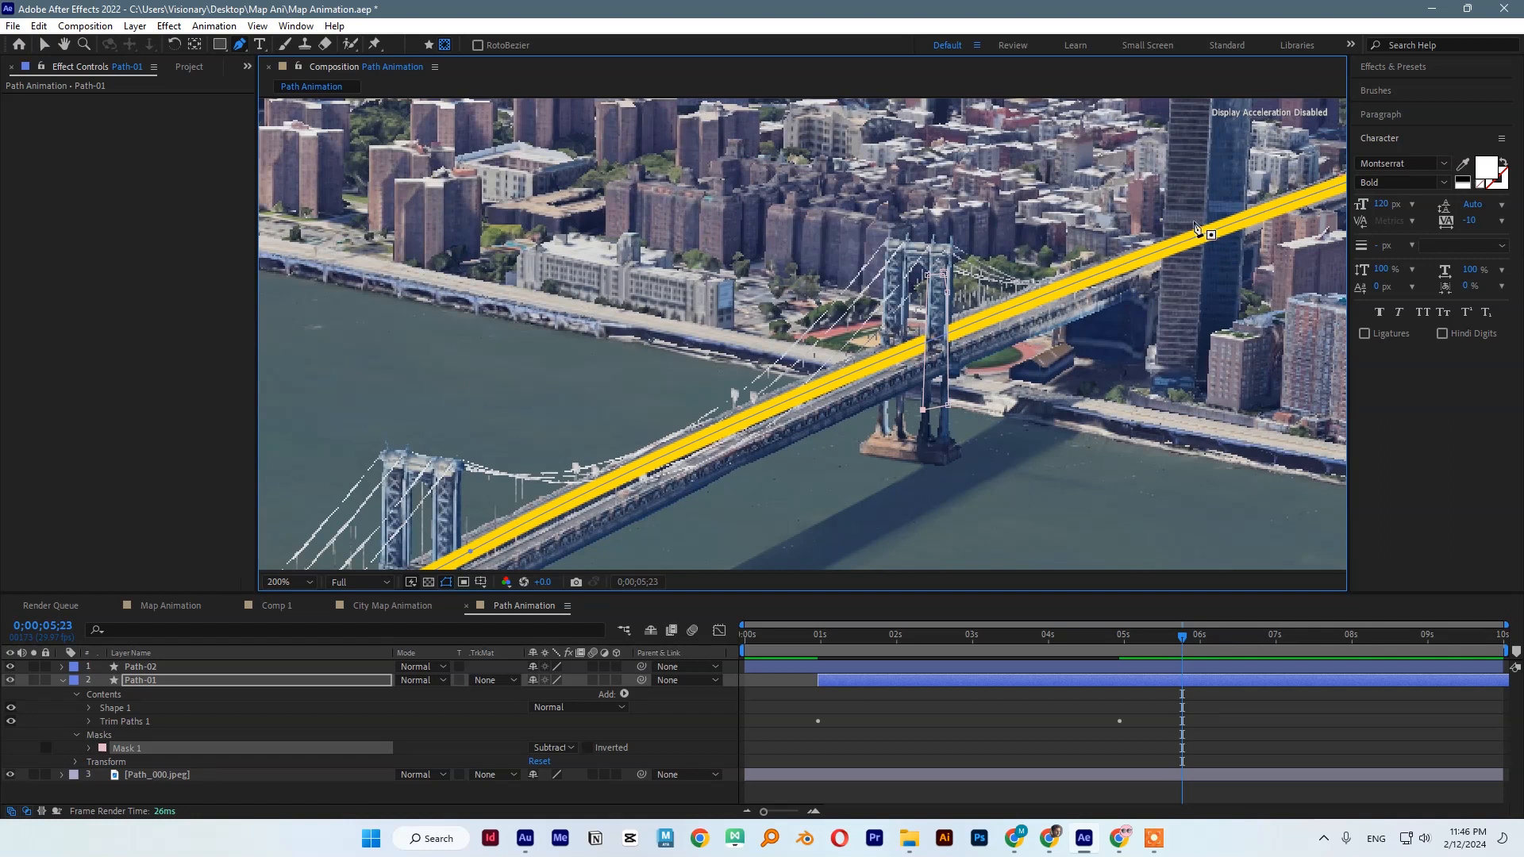
key(h)
drag(1191, 266, 883, 350)
key(g)
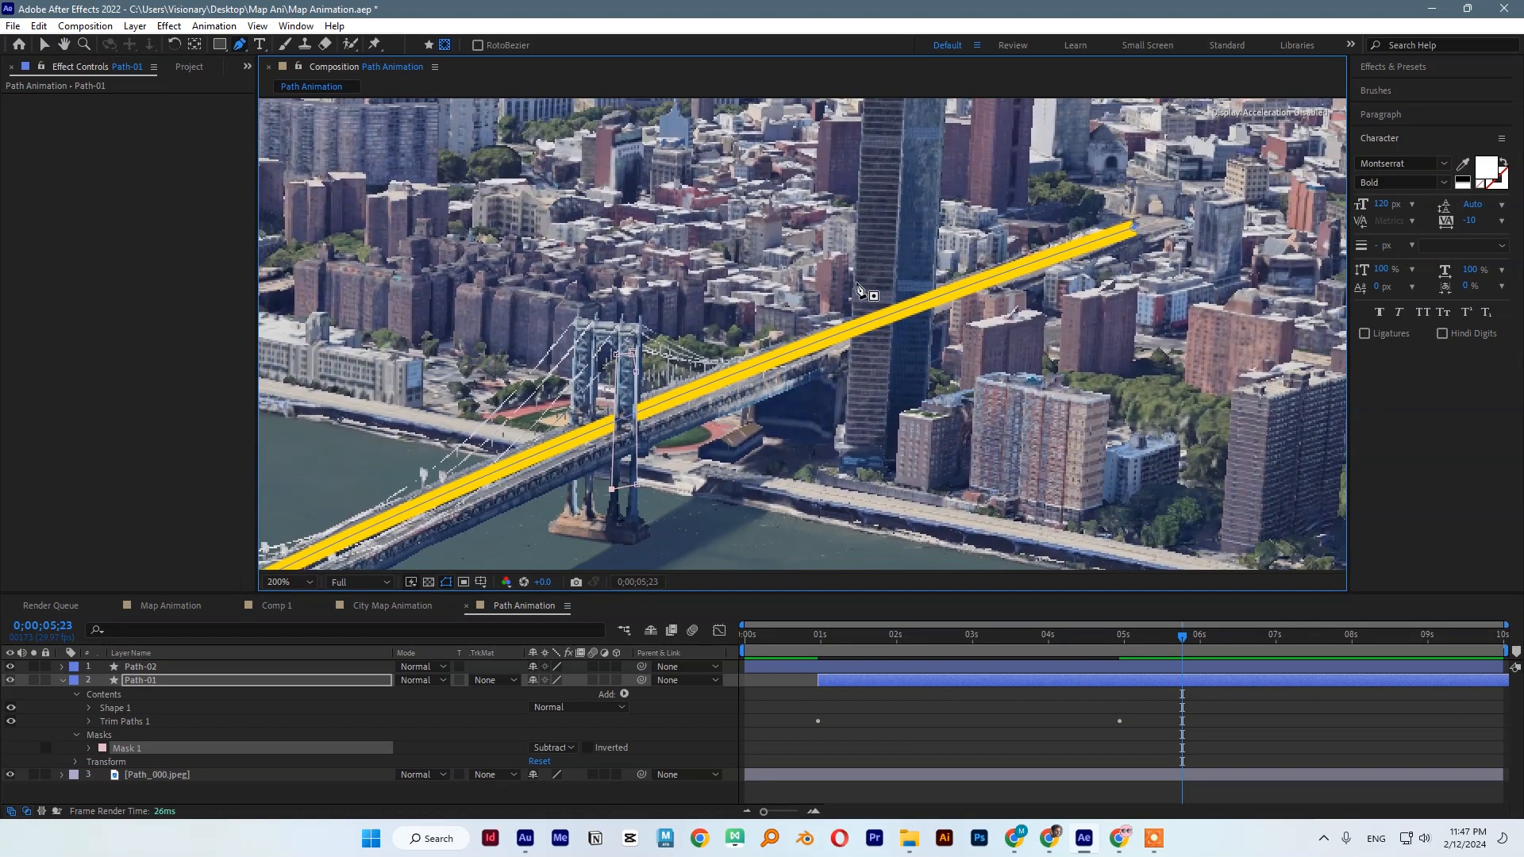
click(853, 281)
click(848, 404)
click(929, 362)
click(939, 226)
click(853, 282)
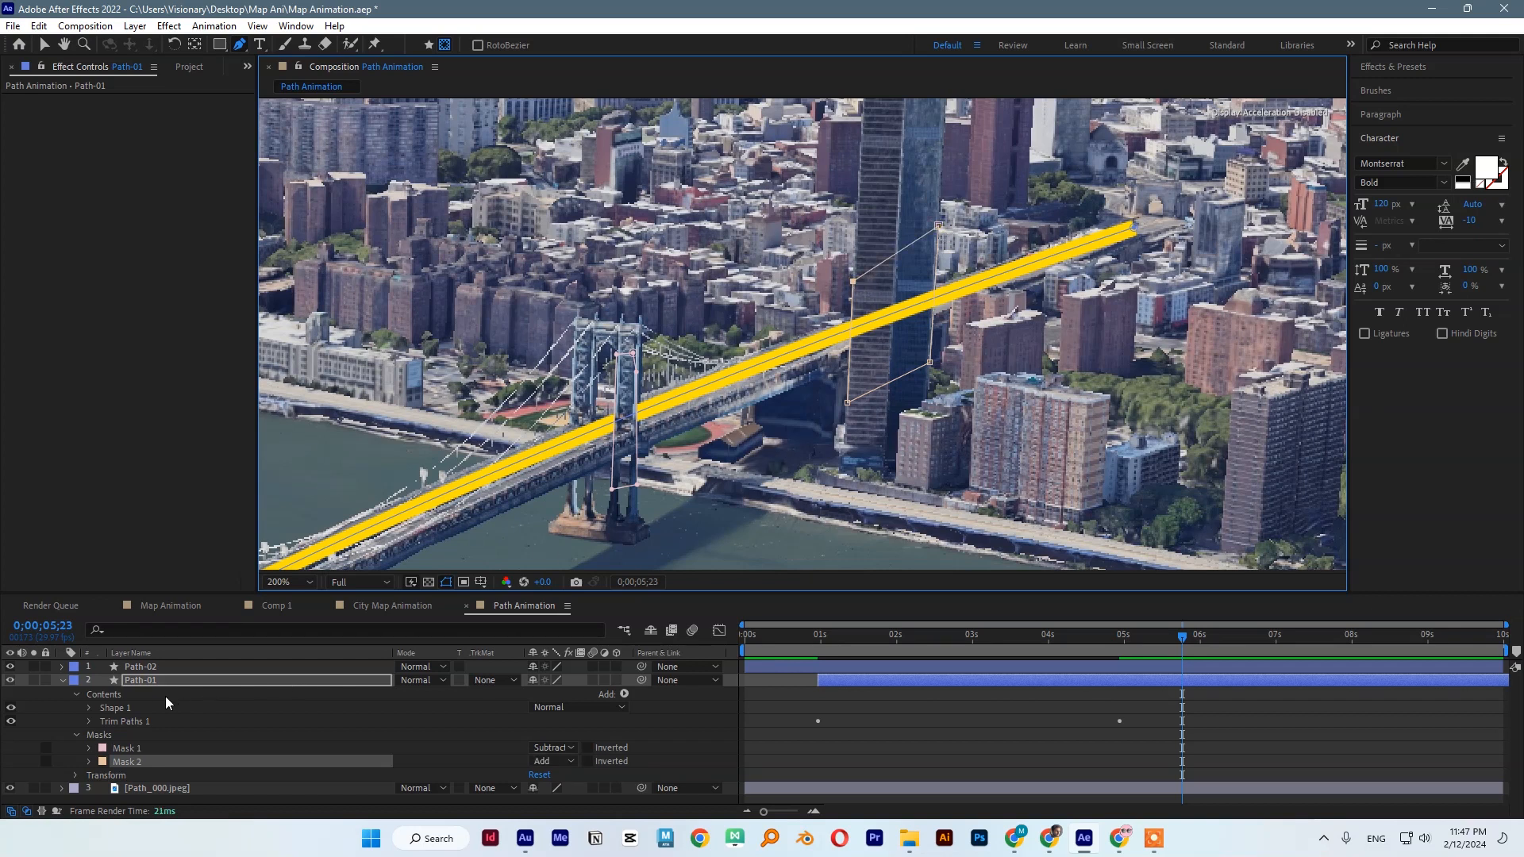
click(550, 763)
click(611, 671)
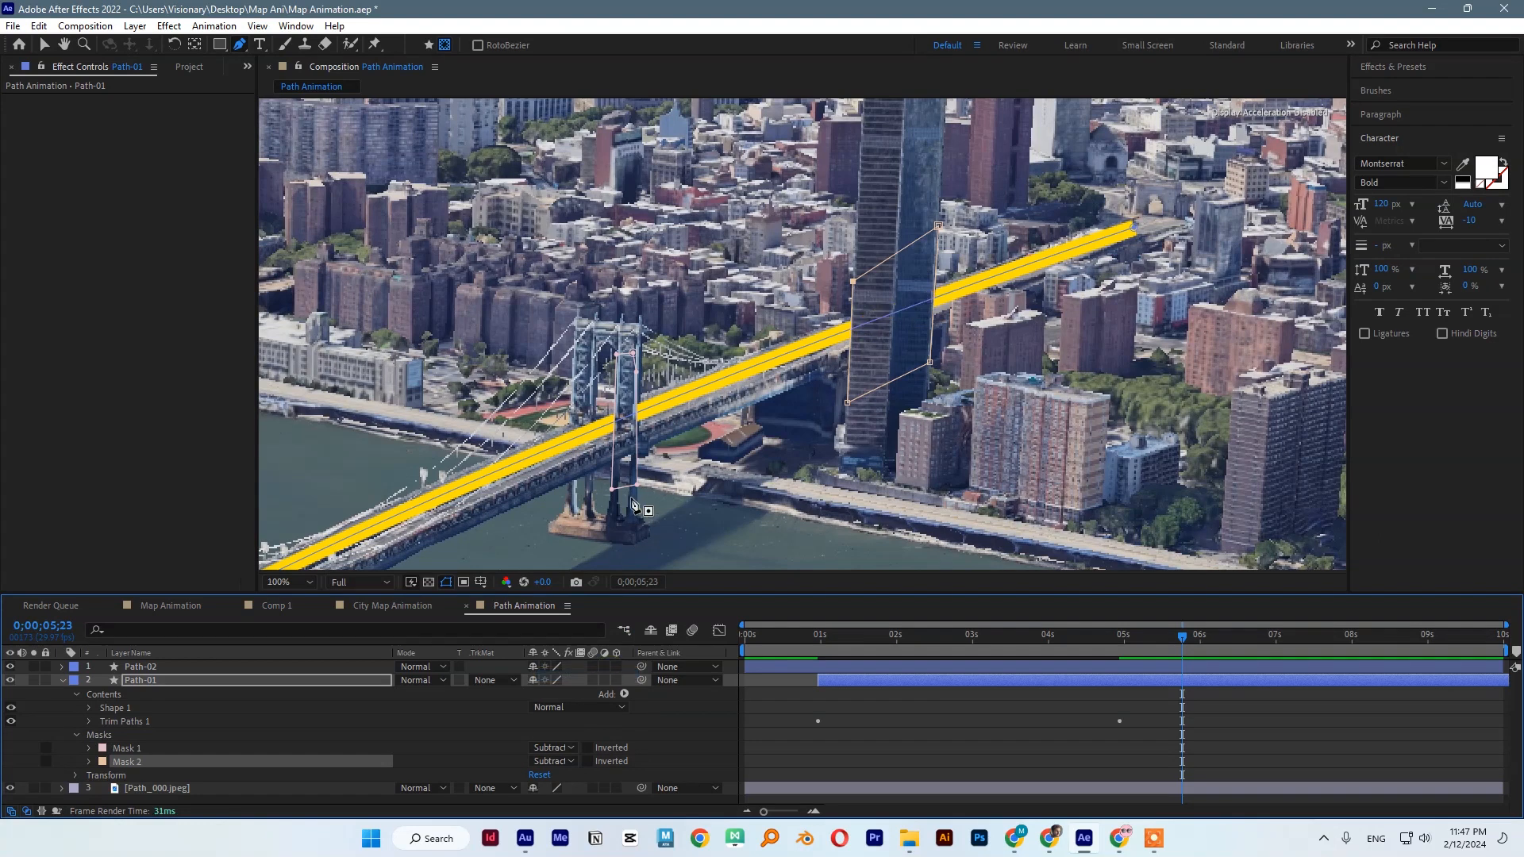
Draw a third mask on Path-01 around the near leg of the right-hand bridge's near tower and set it to Subtract.
scroll(643, 508, down, 2)
drag(519, 505, 656, 395)
key(g)
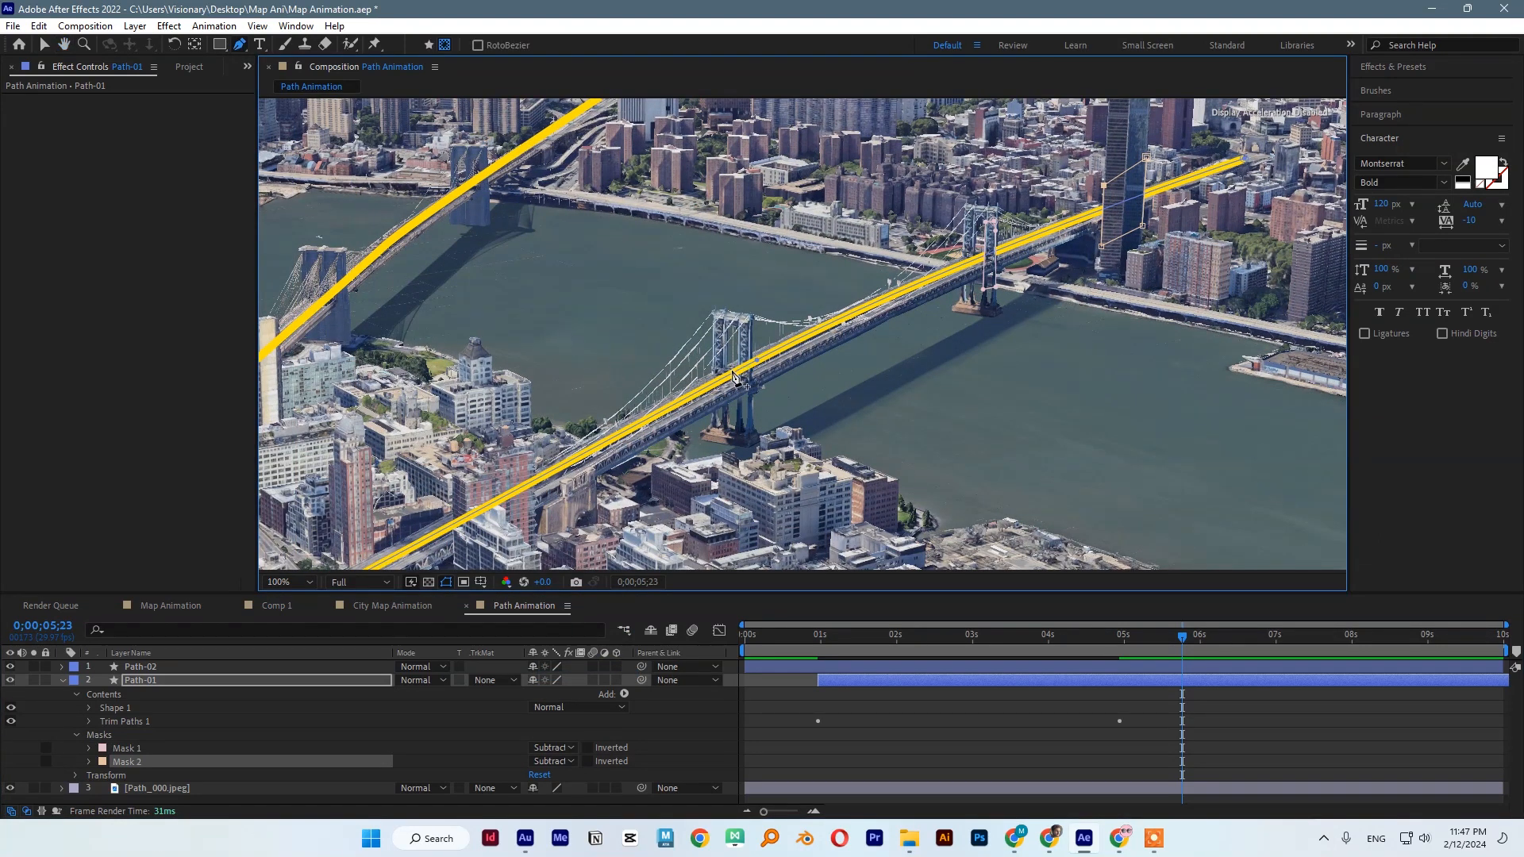
scroll(658, 390, up, 1)
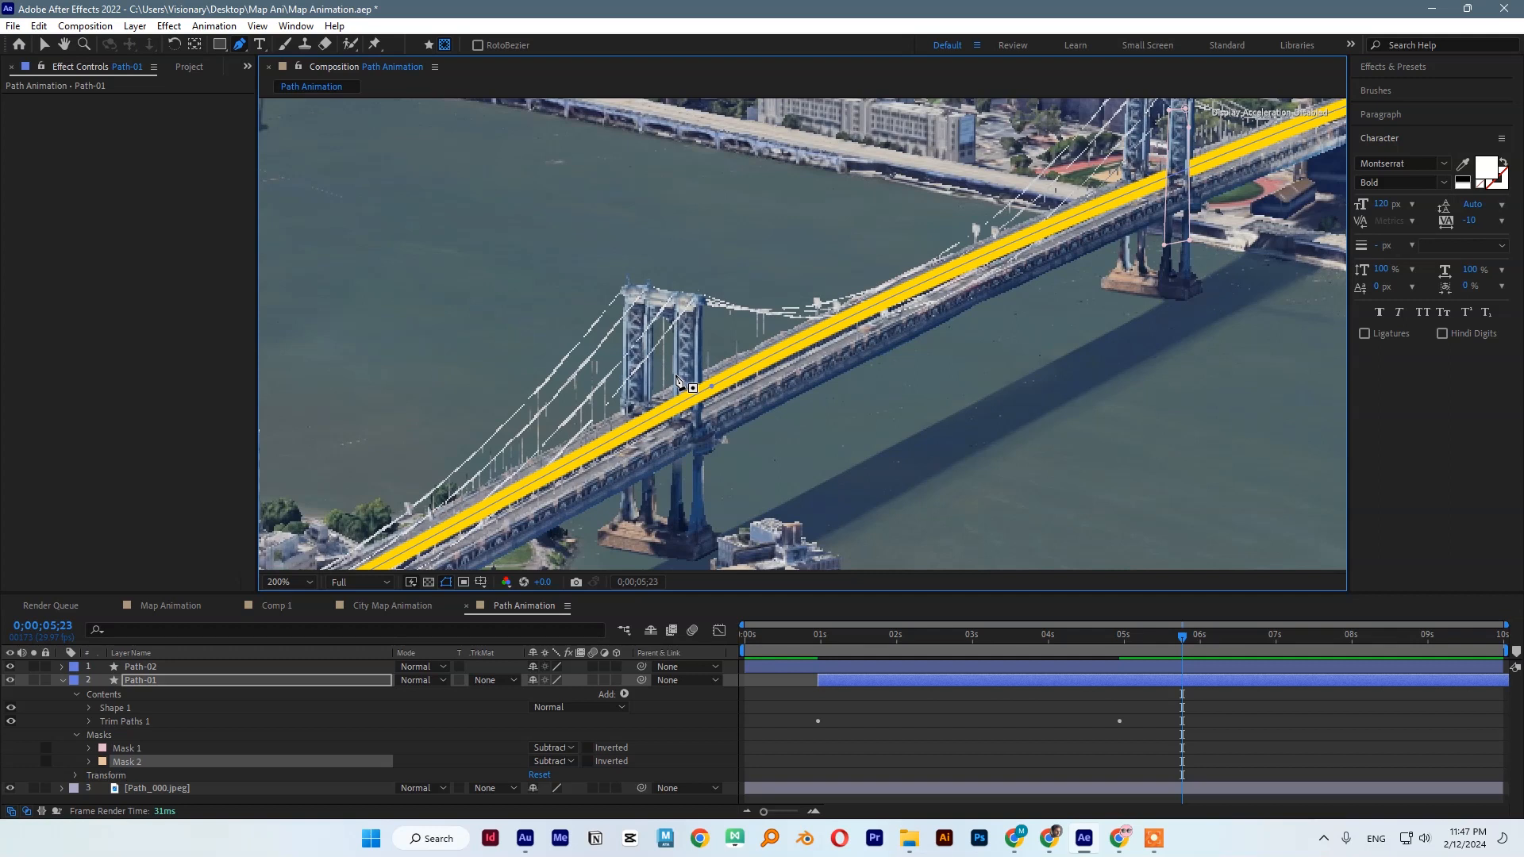
click(674, 374)
drag(674, 436, 698, 434)
click(675, 374)
click(556, 774)
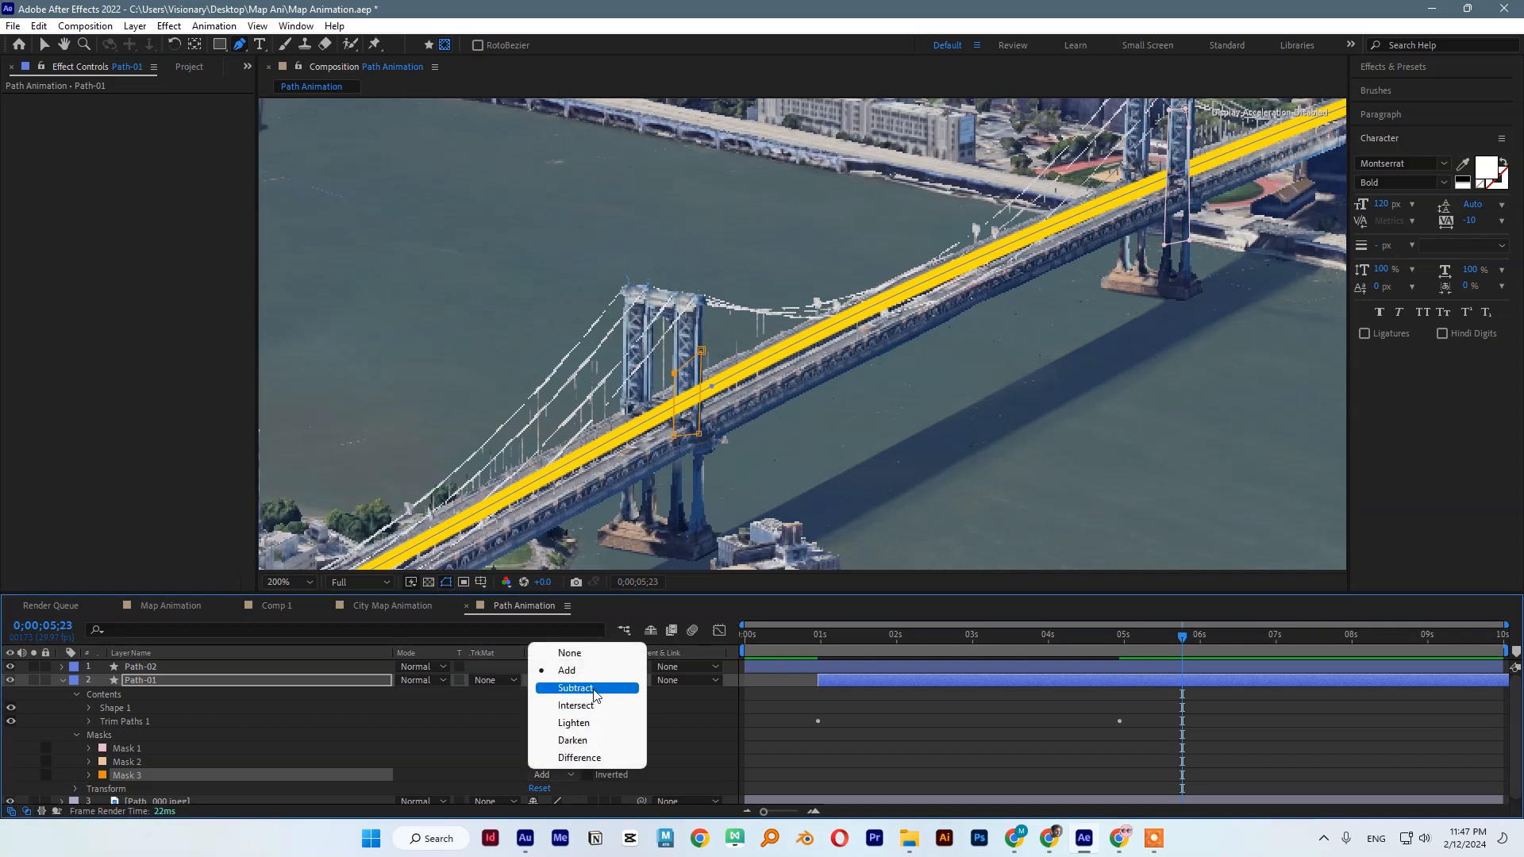
click(593, 688)
Draw a fourth mask on Path-01 around the high-rises overlapping the path before the bridge and set it to Subtract.
scroll(682, 396, down, 2)
drag(674, 397, 881, 399)
scroll(840, 274, up, 1)
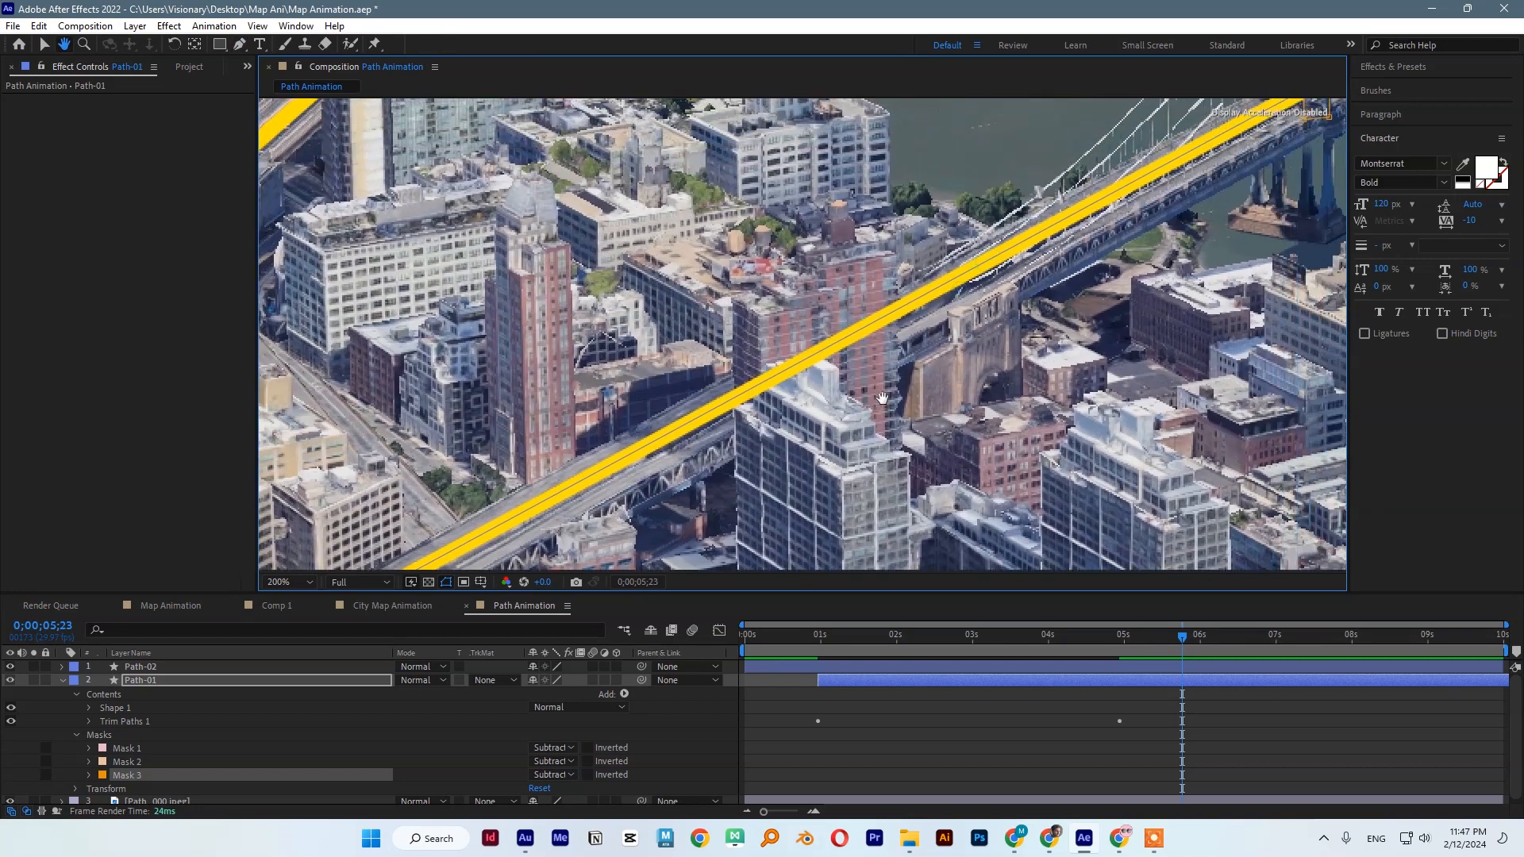
click(733, 345)
click(737, 461)
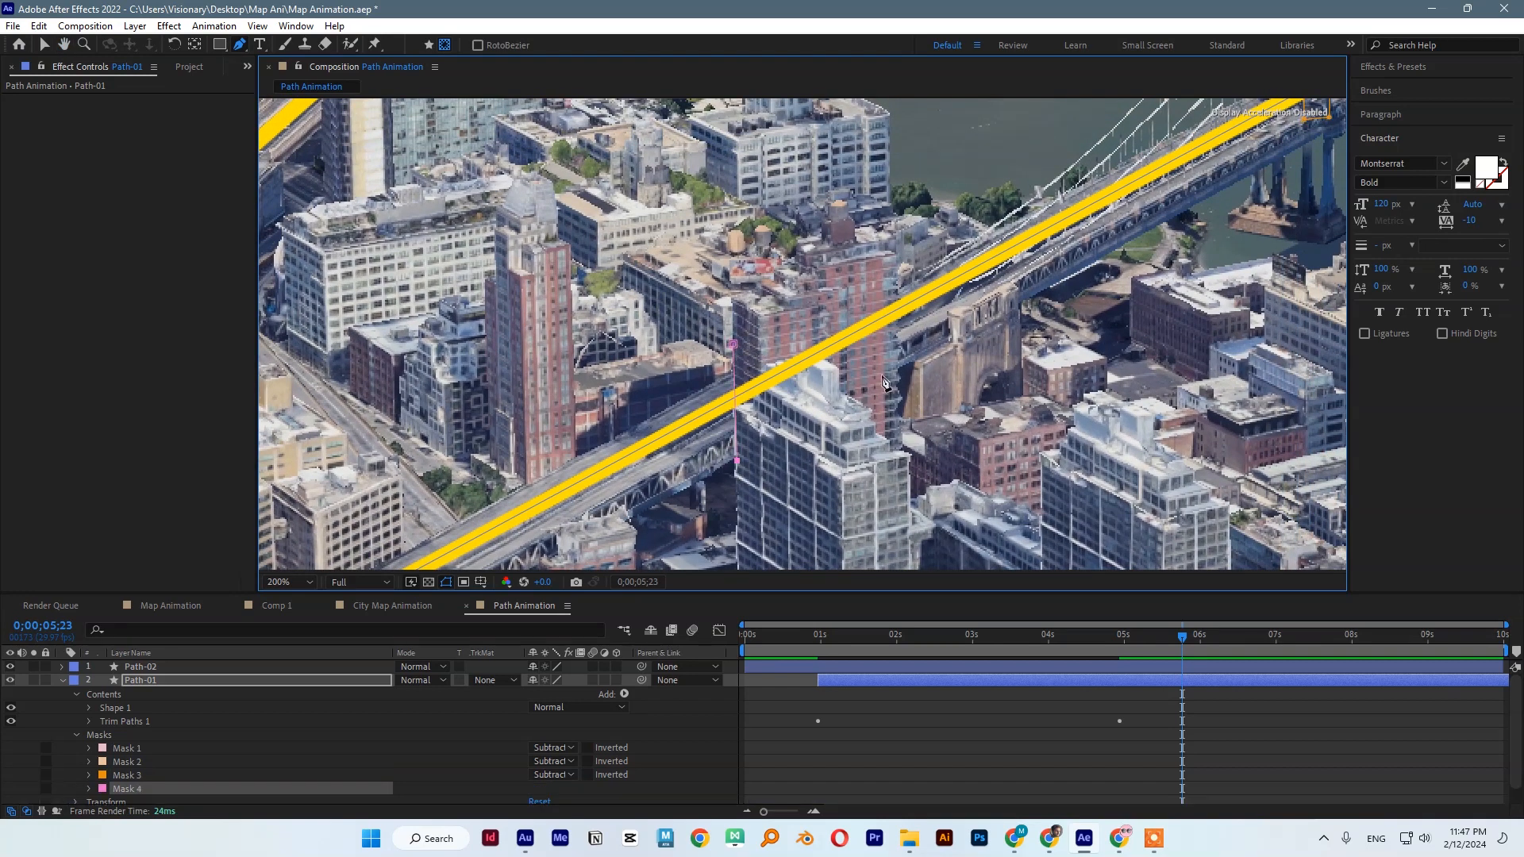
click(900, 354)
click(896, 259)
click(734, 345)
click(551, 789)
click(561, 695)
Deselect the Path-01 layer and examine the masked path across the whole image.
key(comma)
key(comma)
key(comma)
key(comma)
key(v)
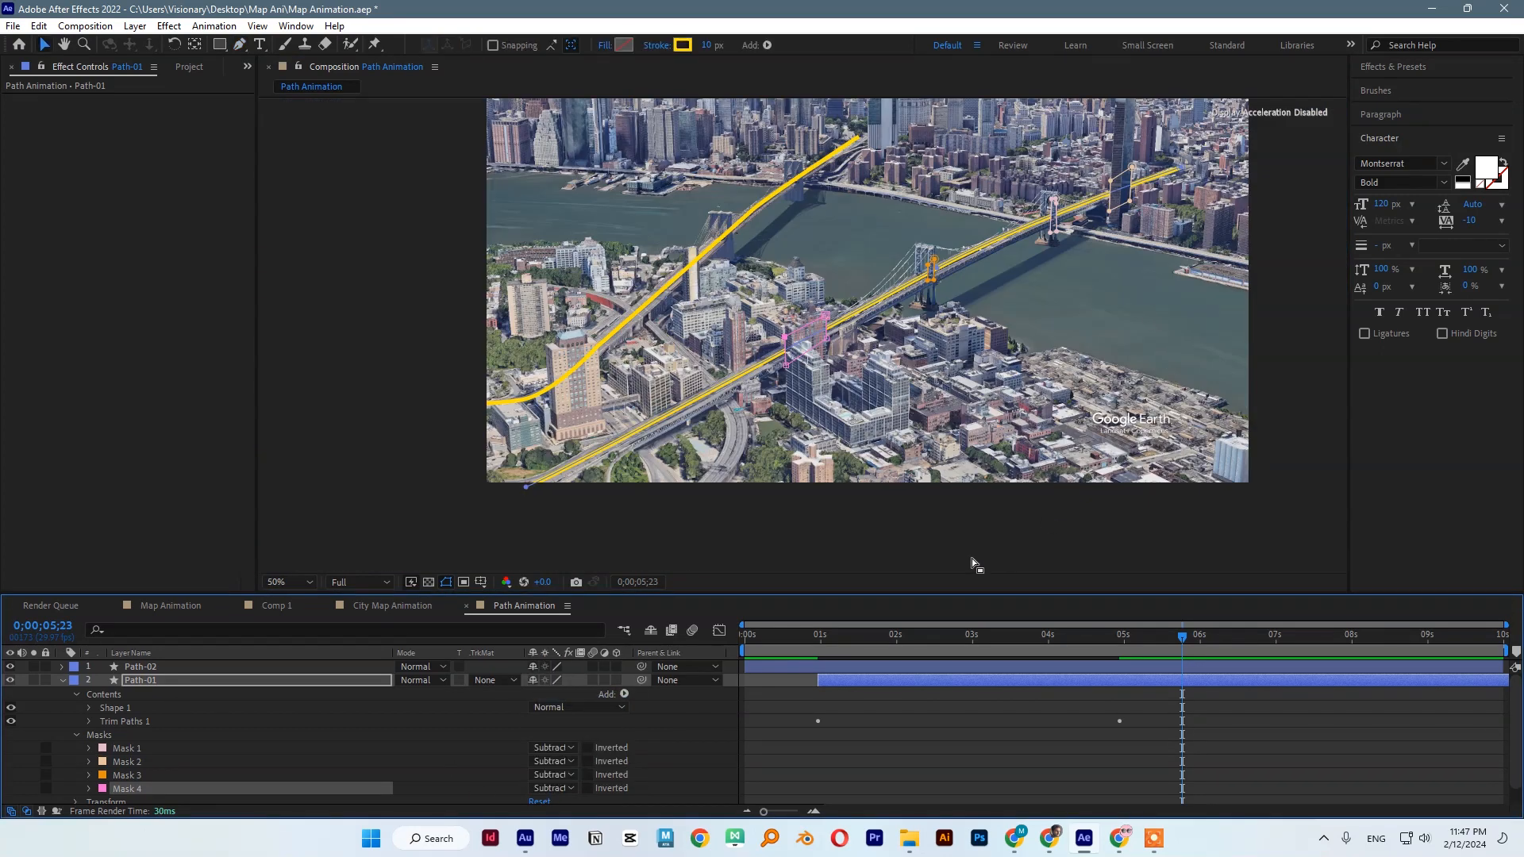
click(917, 549)
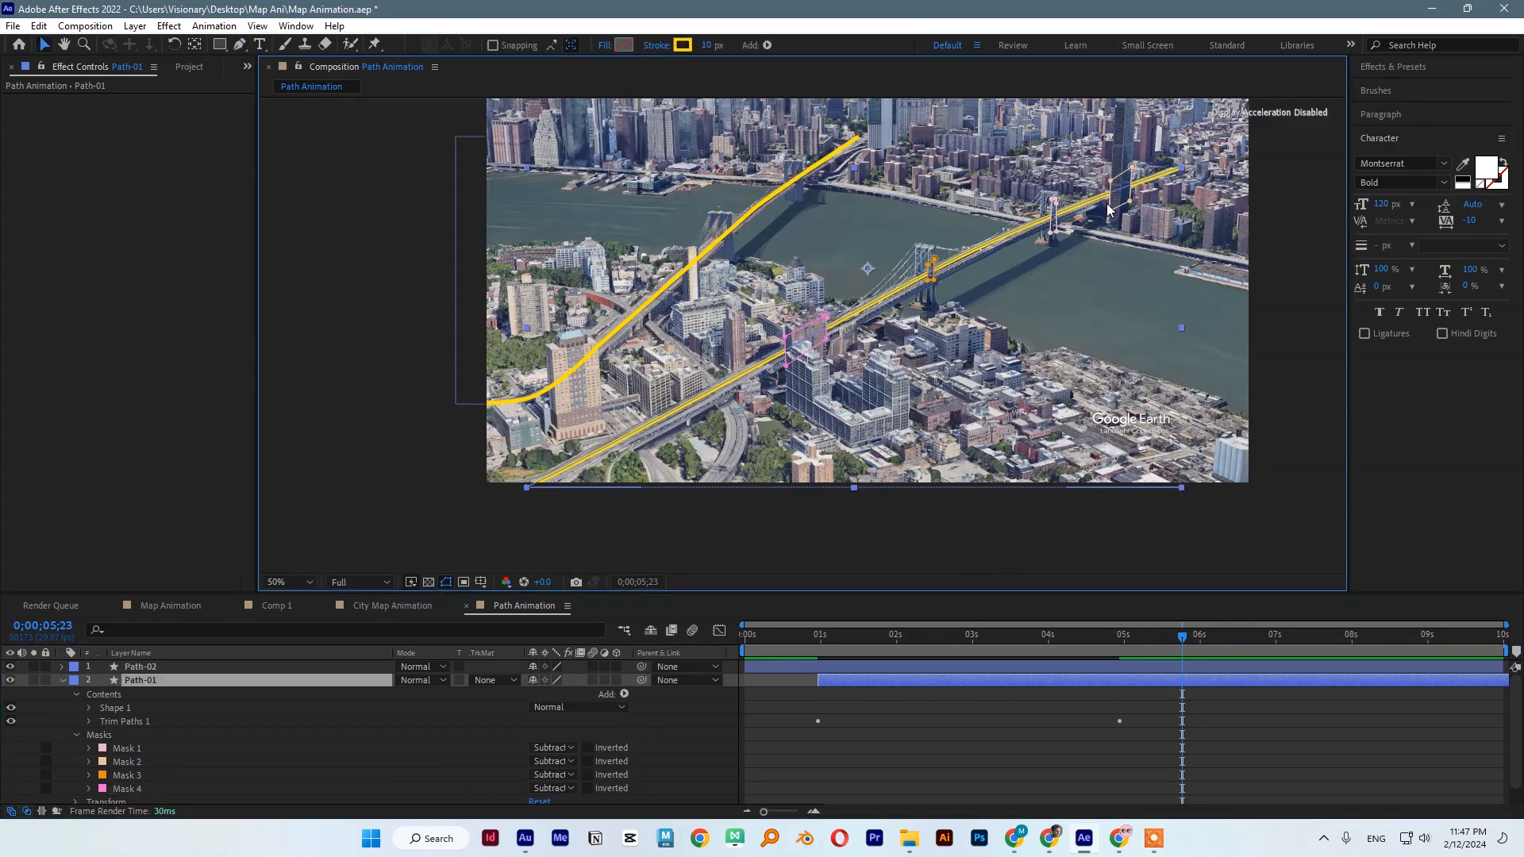
click(1288, 230)
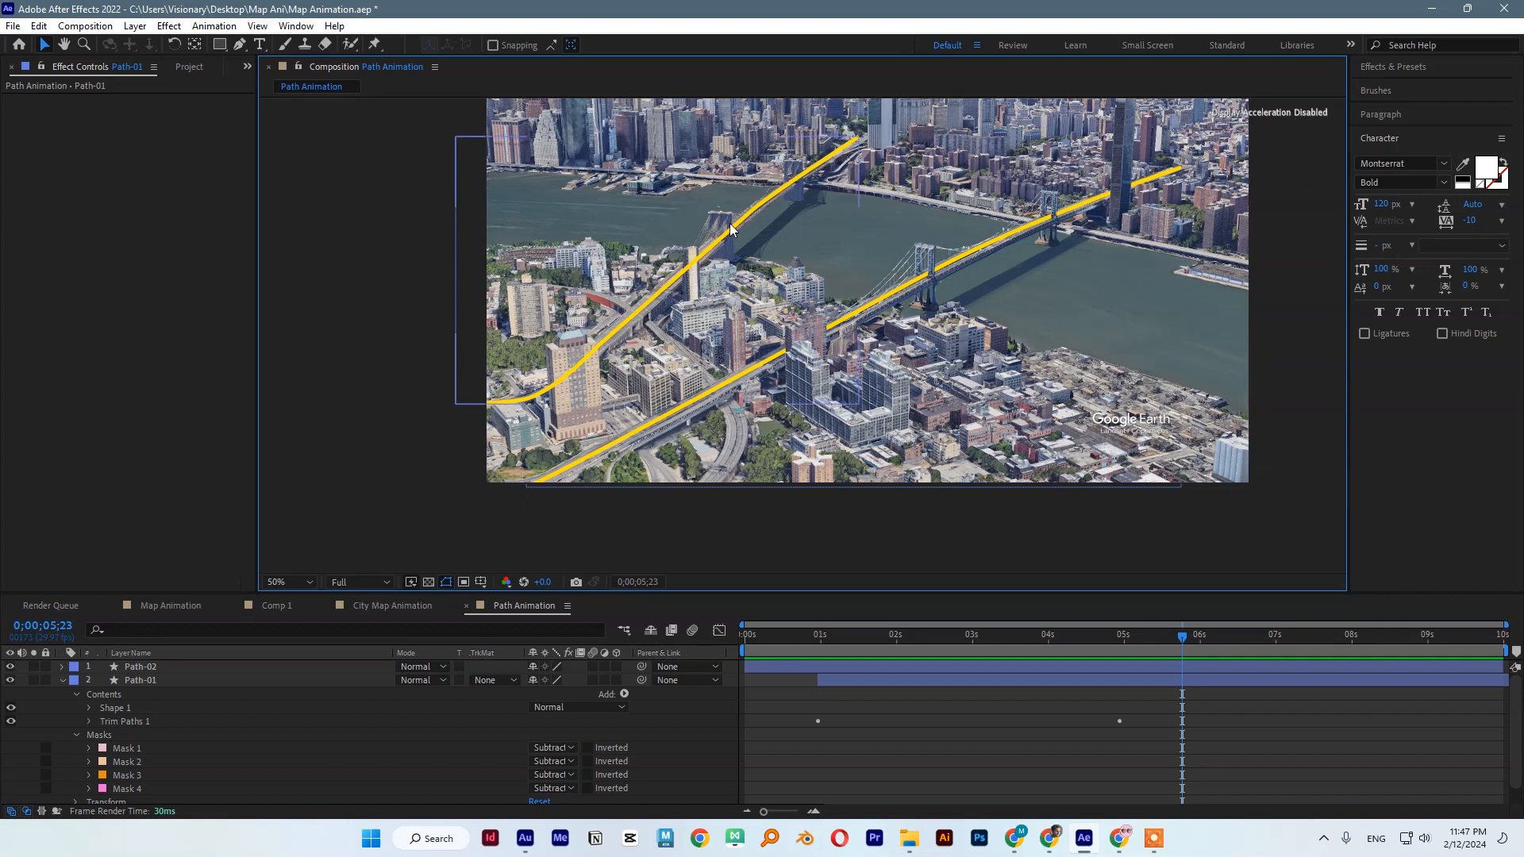
Draw a closed four-point mask on Path-02 around the near leg of the left-hand bridge's far tower.
scroll(680, 276, up, 1)
drag(721, 157, 808, 436)
drag(979, 302, 962, 362)
scroll(907, 359, up, 1)
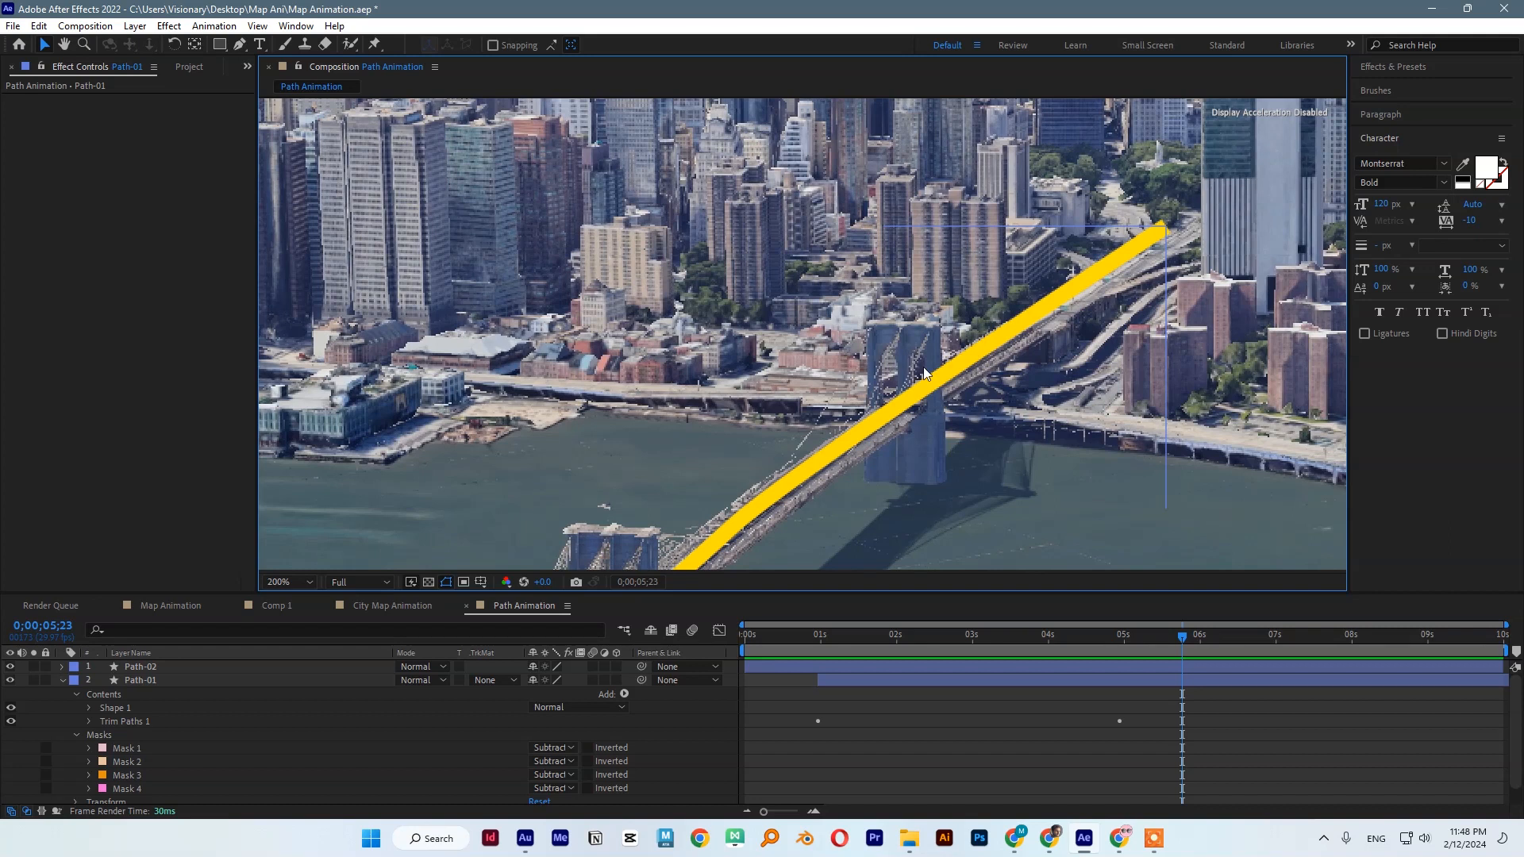
click(168, 669)
key(g)
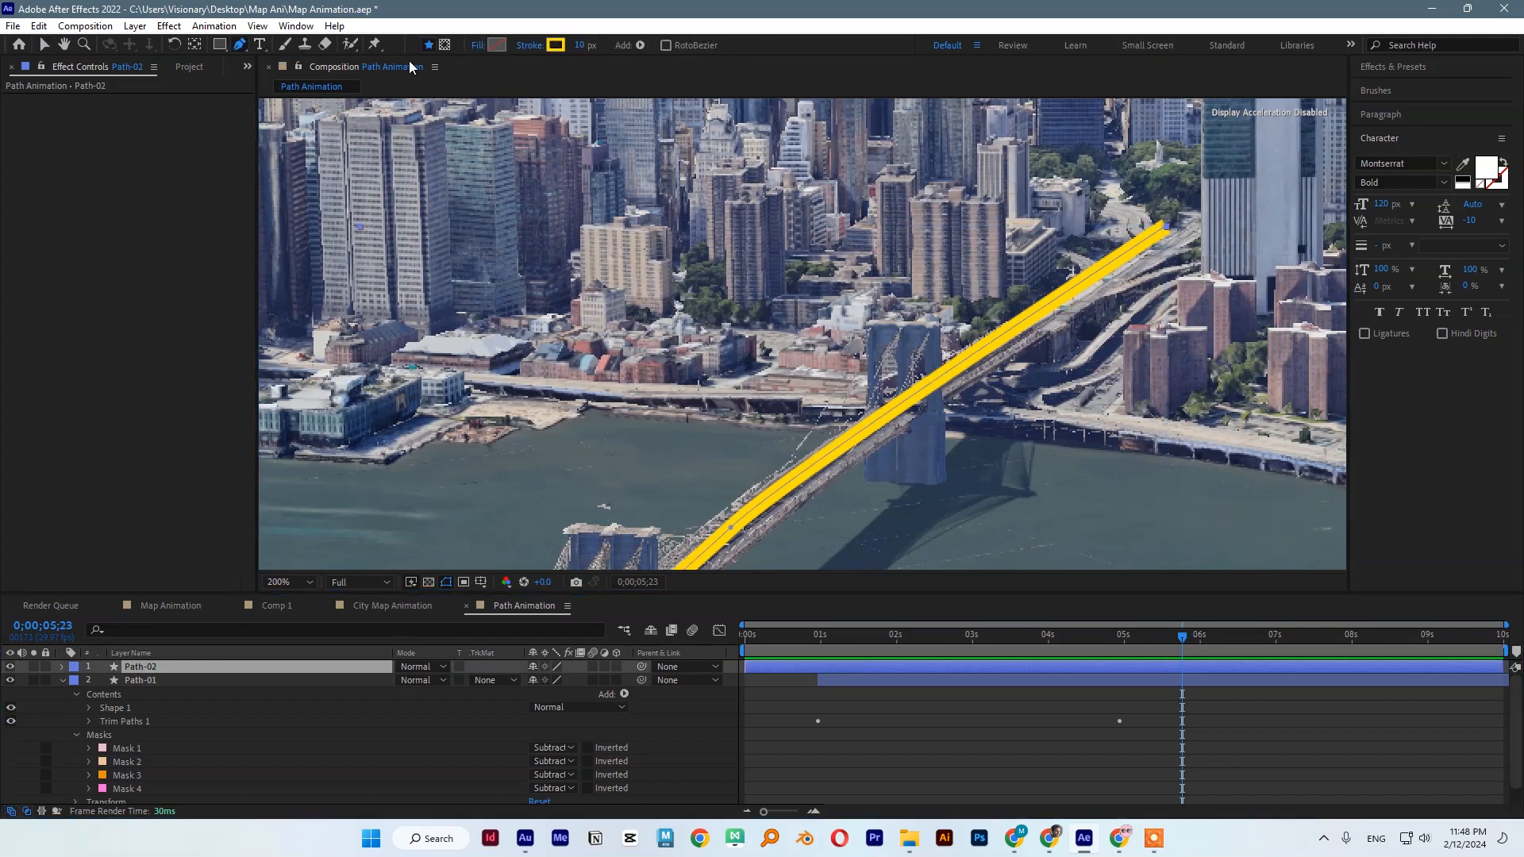
click(445, 45)
click(940, 335)
click(943, 427)
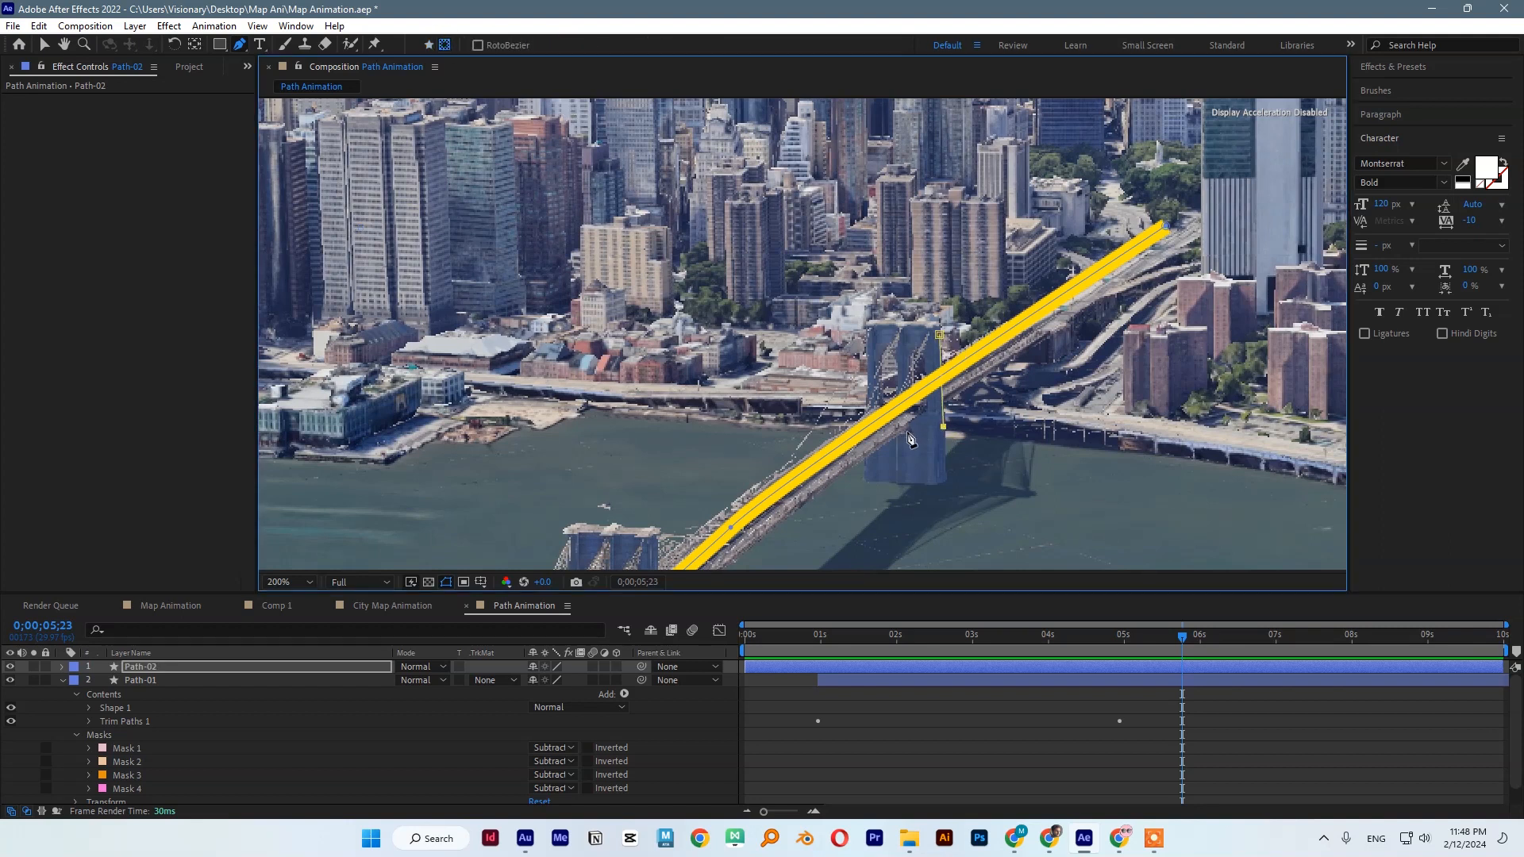
click(896, 430)
click(897, 361)
click(940, 334)
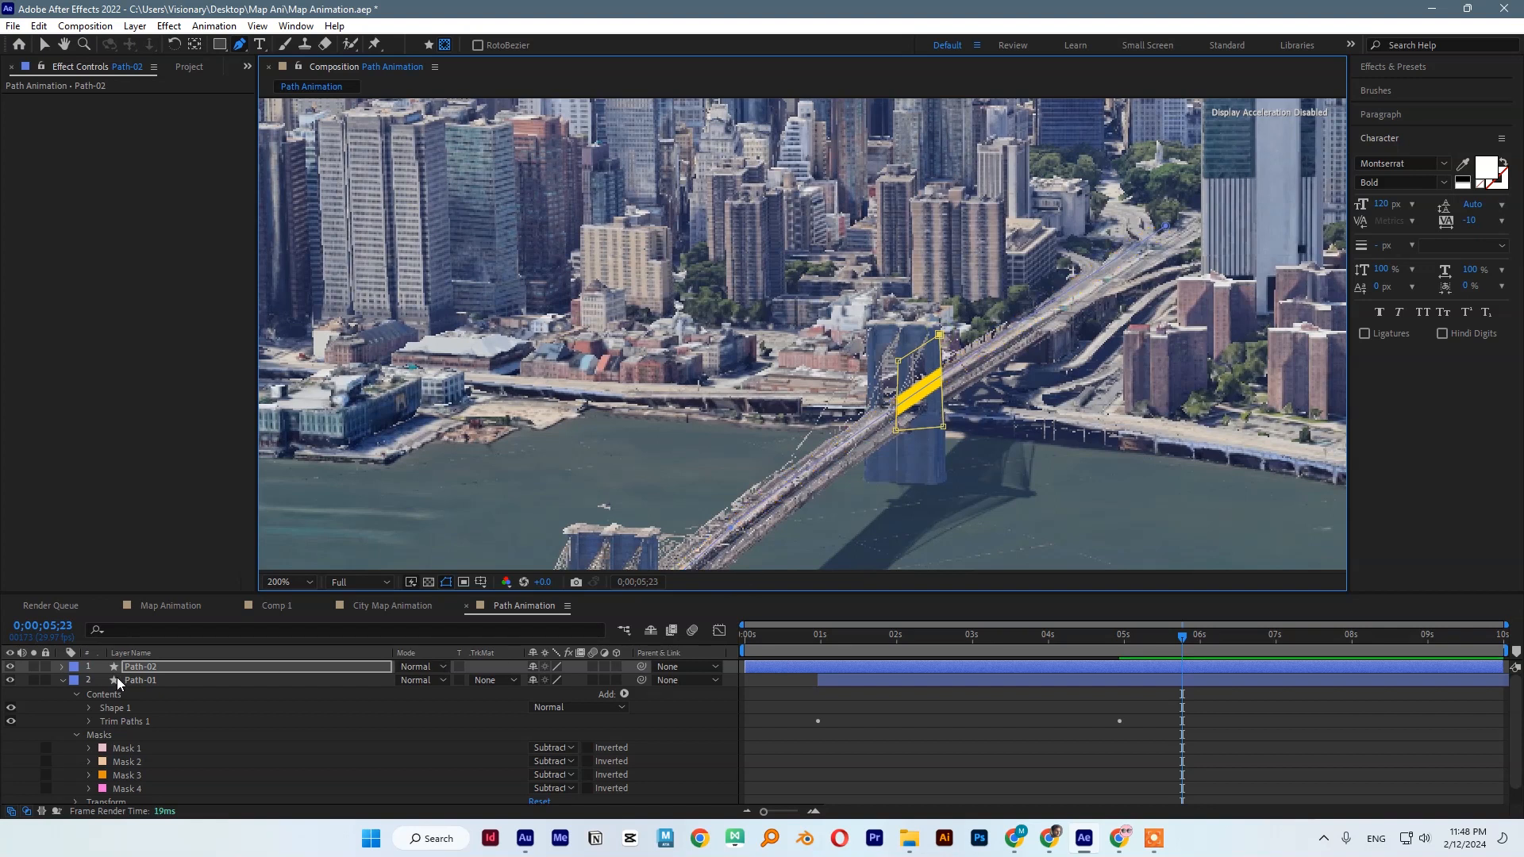
Set the new Path-02 mask at the far tower to Subtract.
key(m)
click(551, 680)
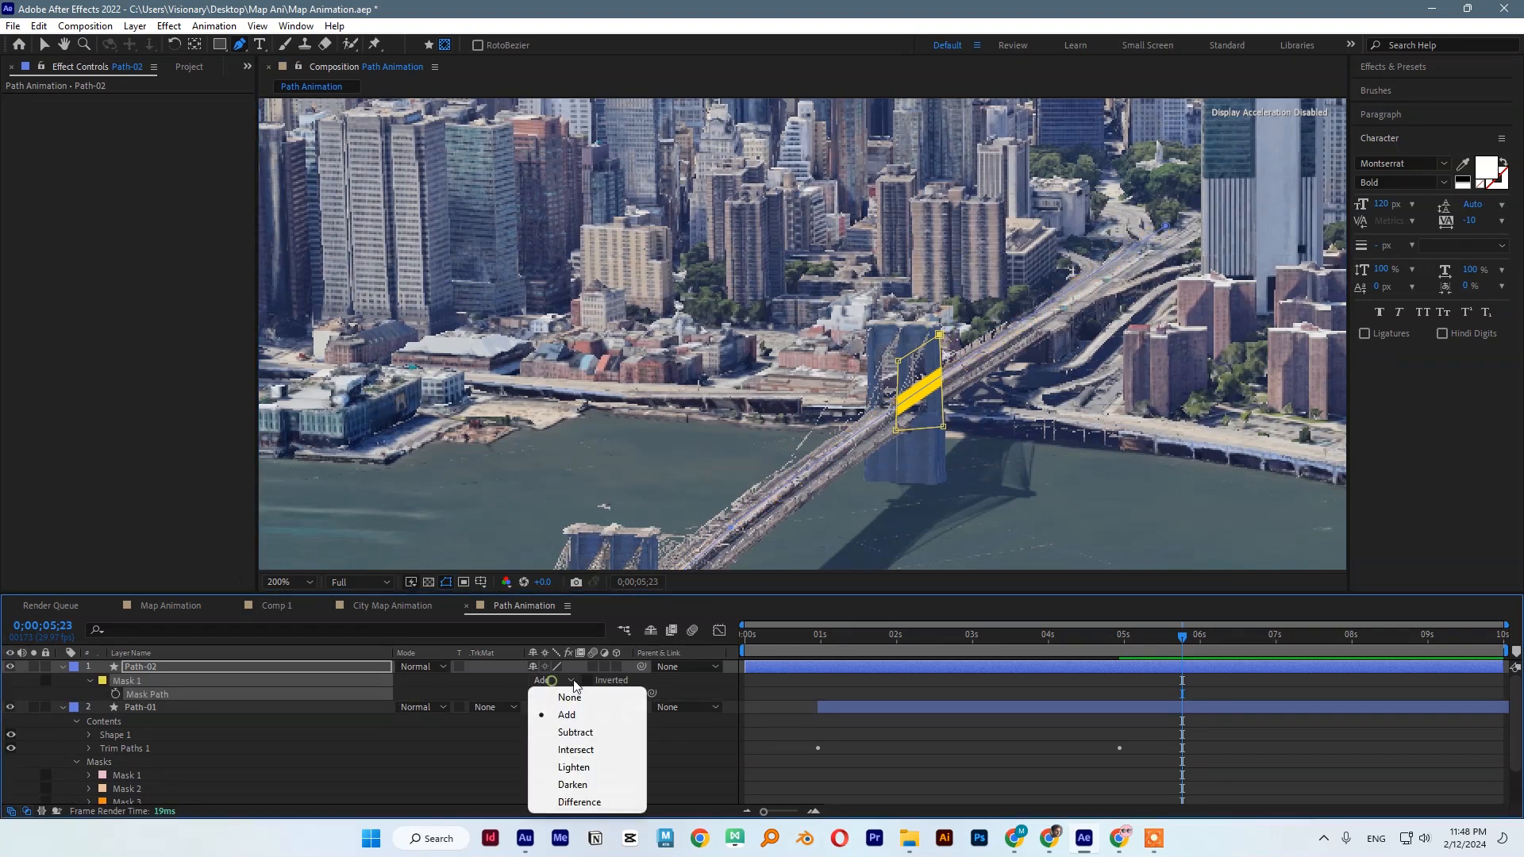
click(567, 728)
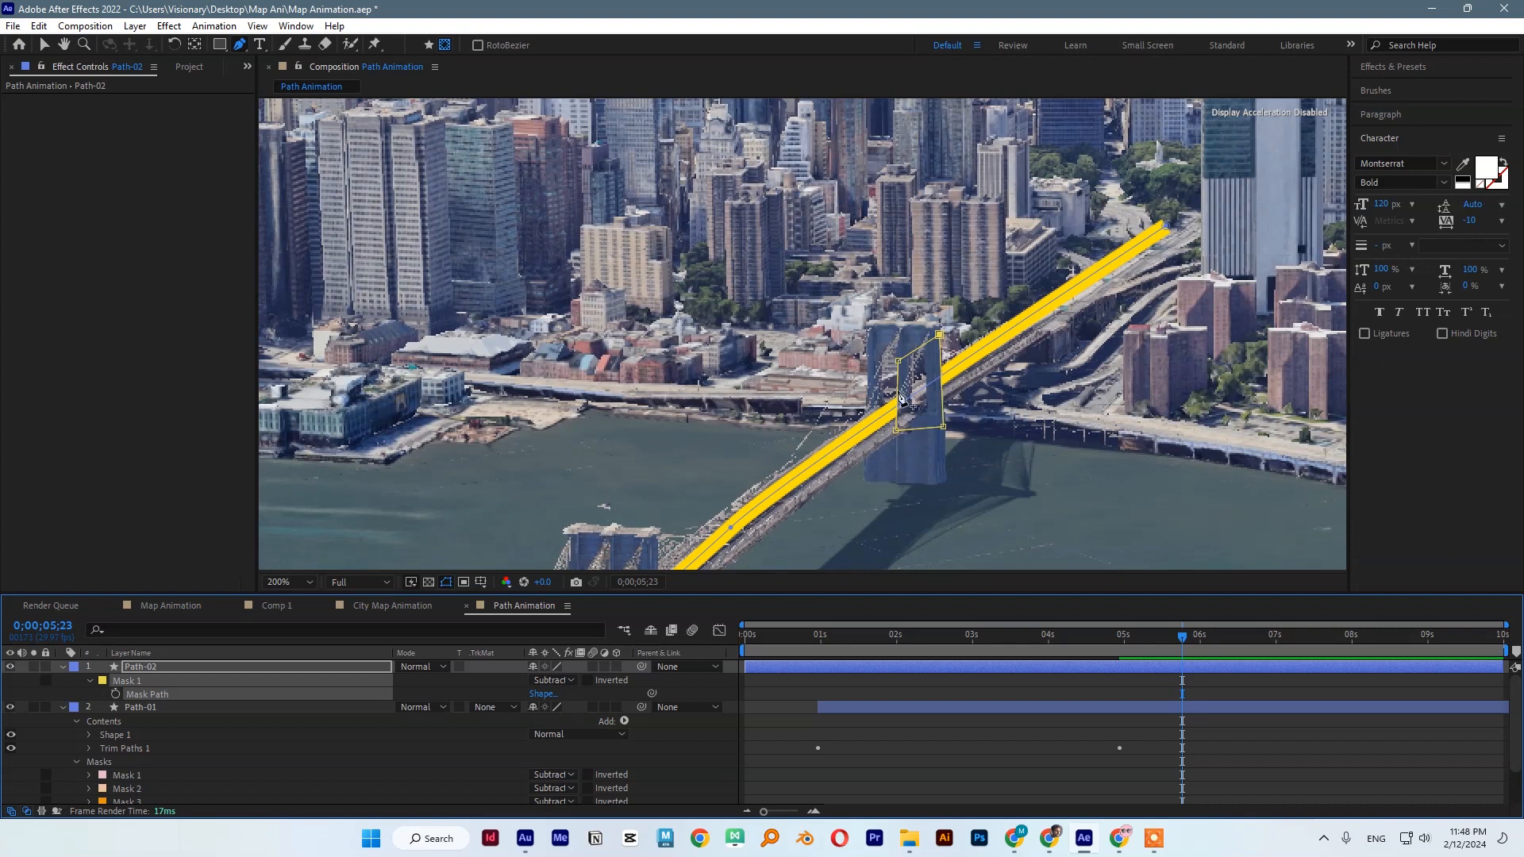
Narrow the far-tower mask on Path-02 by shifting its left-side vertices in to fit the tower's near leg.
scroll(890, 384, down, 1)
drag(783, 476, 897, 406)
scroll(897, 407, up, 1)
drag(1168, 198, 1170, 197)
drag(1123, 294, 1154, 288)
drag(1125, 224, 1154, 217)
Fine-tune the Path-02 curve along the left-hand bridge deck beside the near tower.
scroll(984, 397, down, 1)
drag(902, 385, 1028, 322)
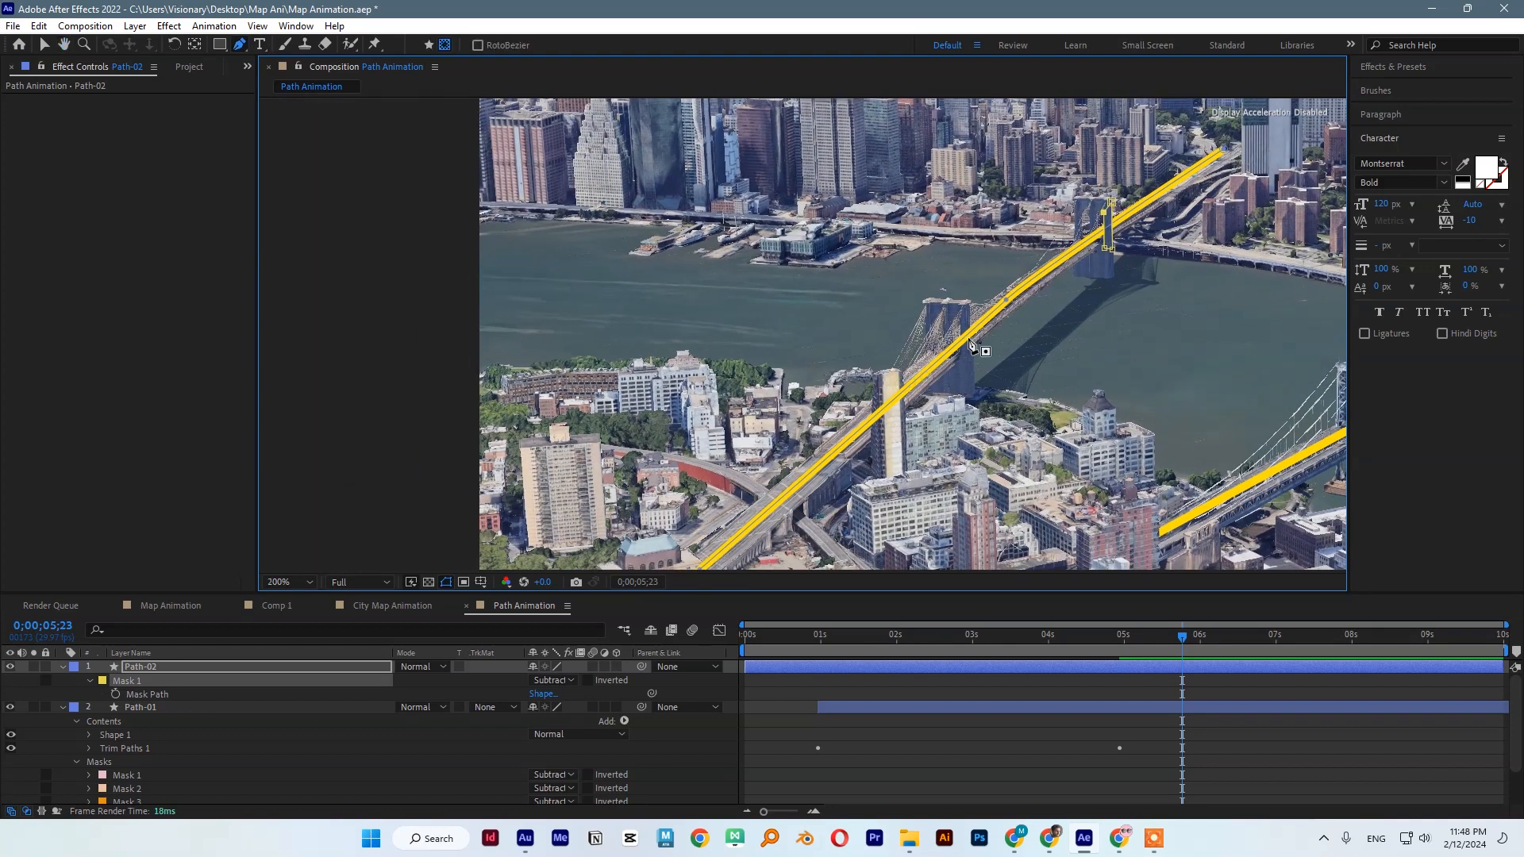
scroll(969, 340, up, 1)
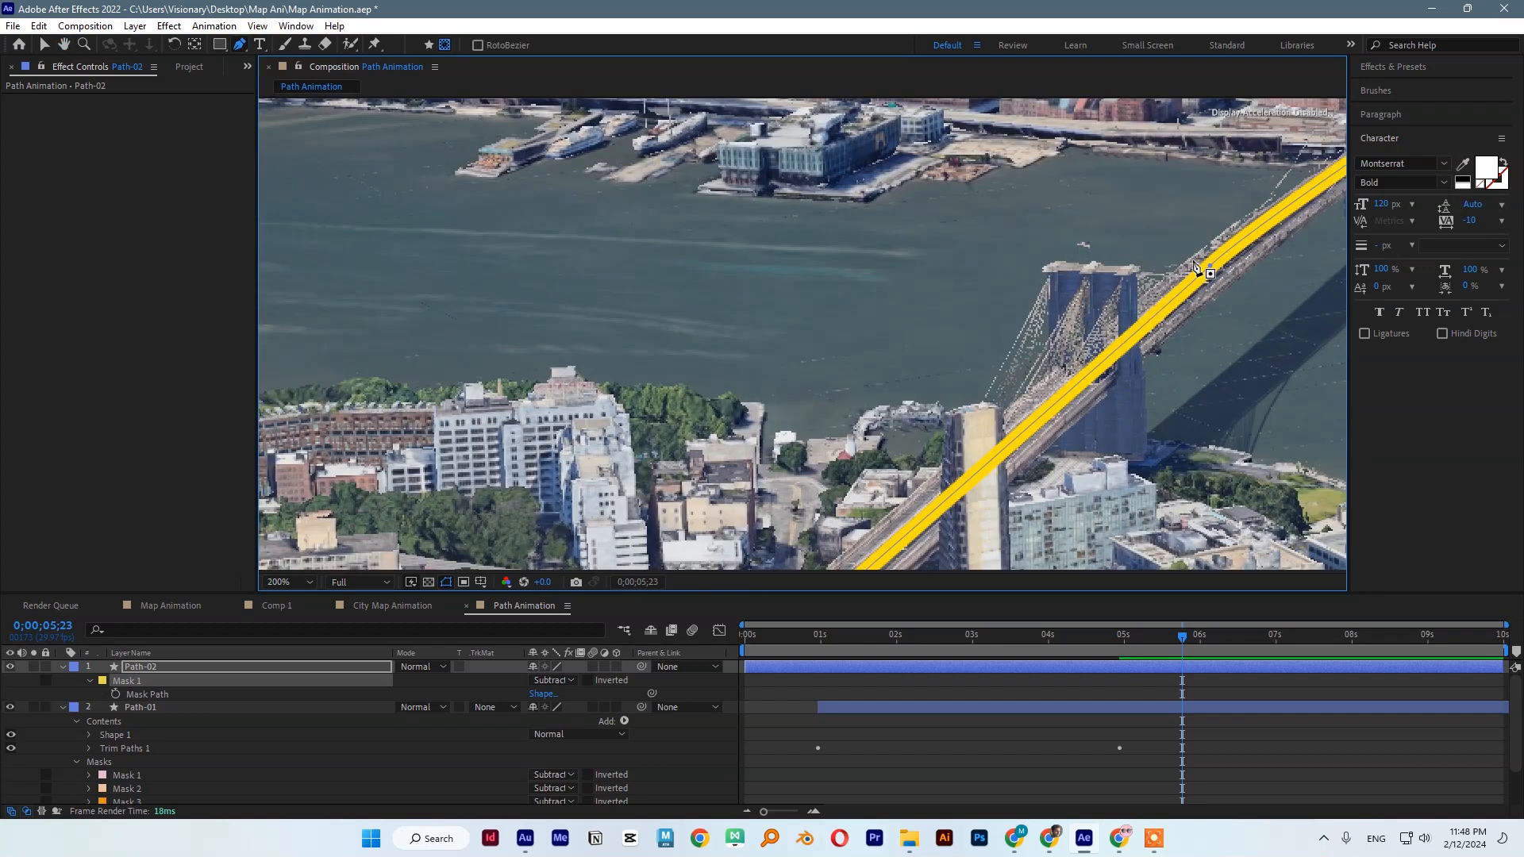
drag(1210, 265, 1206, 265)
drag(1148, 320, 1137, 315)
scroll(1235, 258, down, 1)
scroll(1093, 247, up, 1)
scroll(987, 350, down, 1)
scroll(982, 357, up, 1)
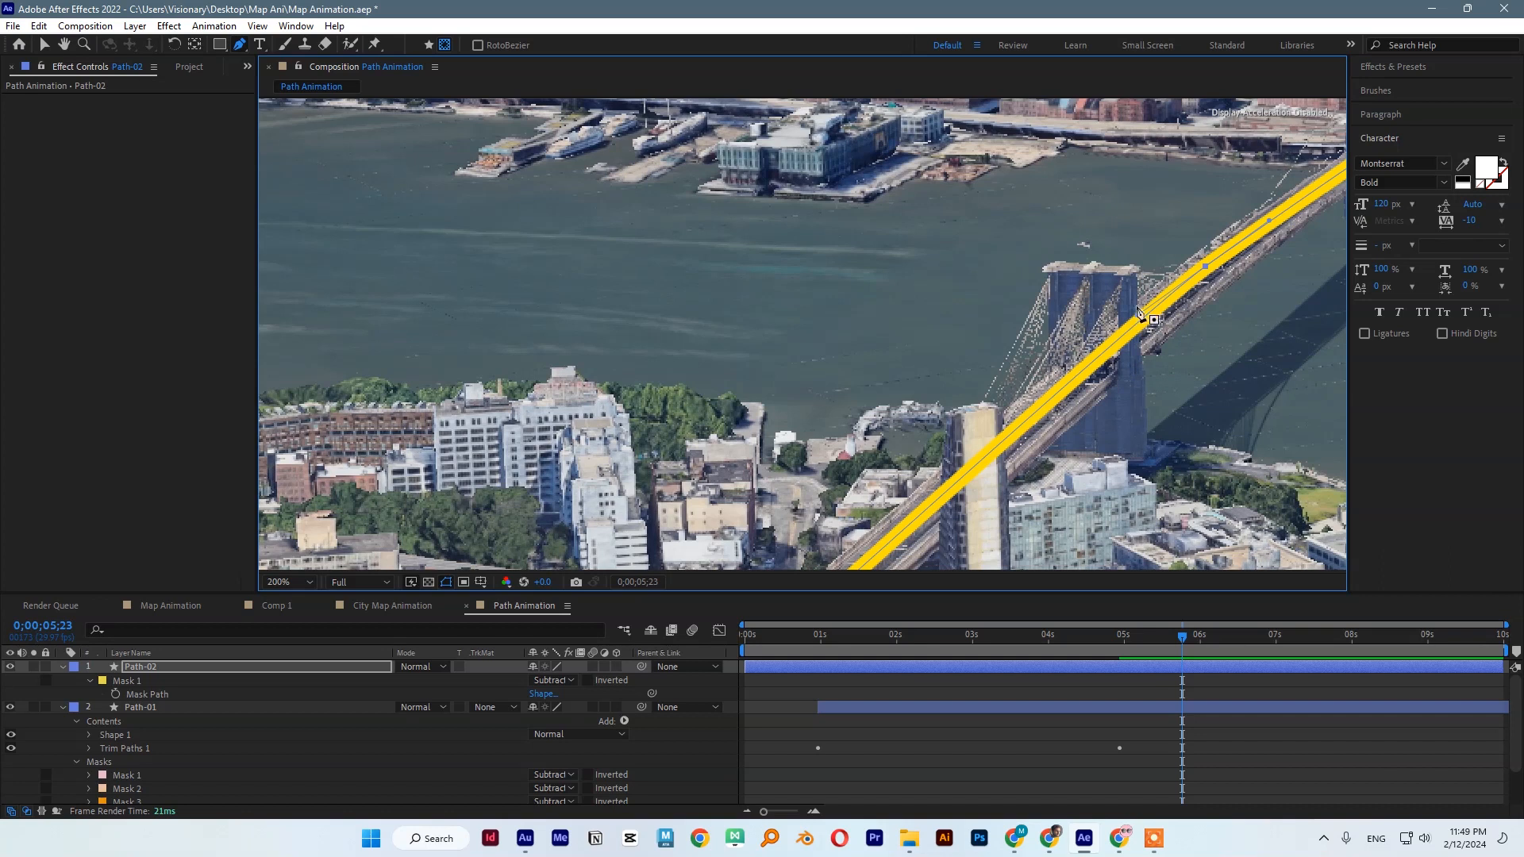
Draw a second mask on Path-02 around the near leg of the left-hand bridge's near tower and set it to Subtract.
click(1137, 294)
click(1142, 367)
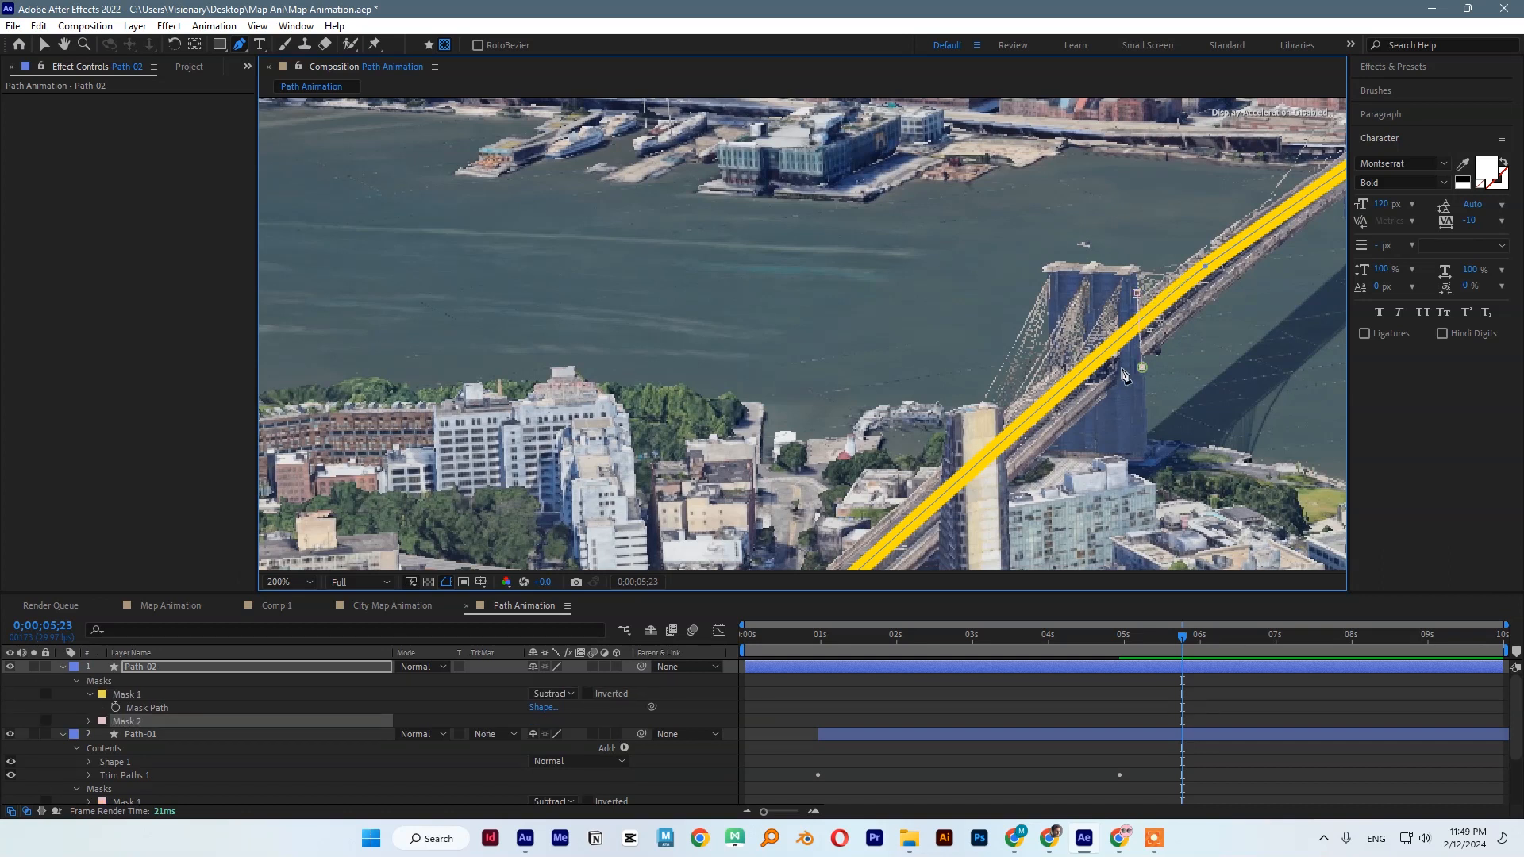
click(1120, 304)
click(1137, 294)
click(569, 721)
click(568, 632)
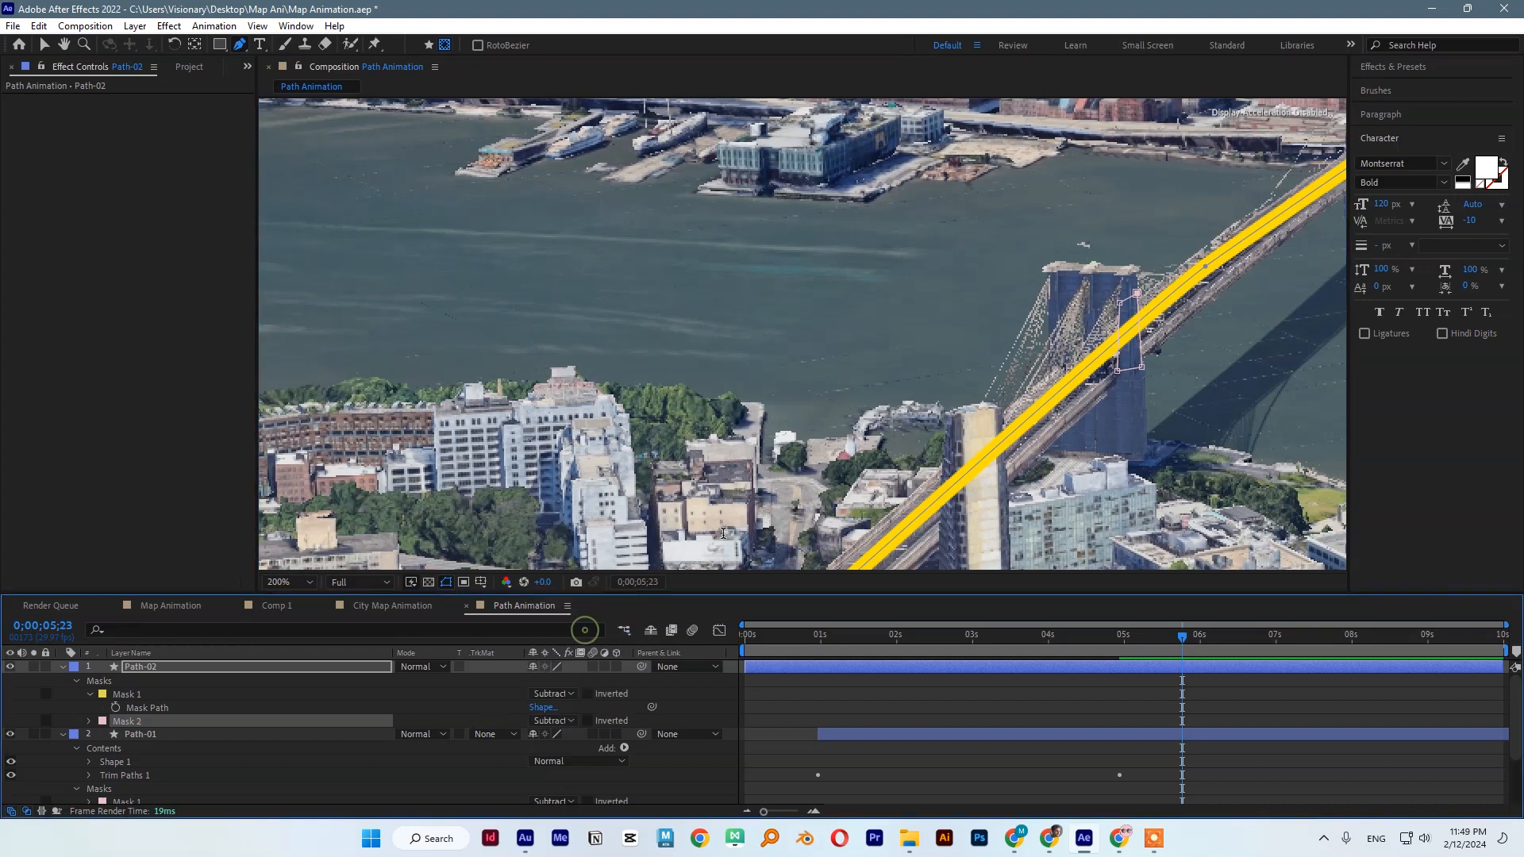
Draw a third mask on Path-02 around the slender high-rise overlapping the bridge approach and set it to Subtract.
scroll(962, 435, down, 2)
drag(962, 435, 997, 380)
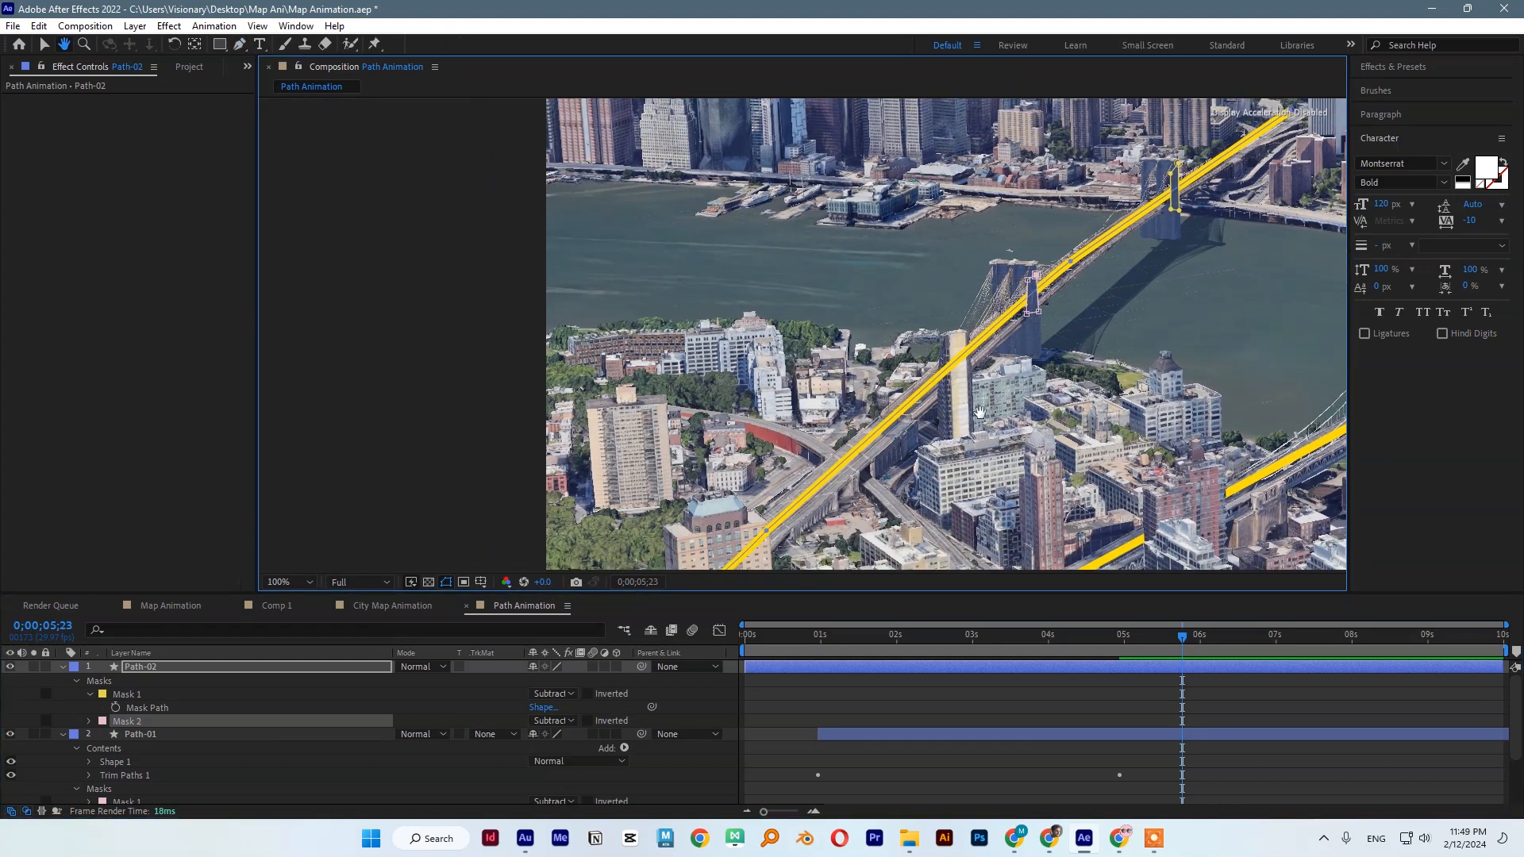
drag(844, 517, 760, 450)
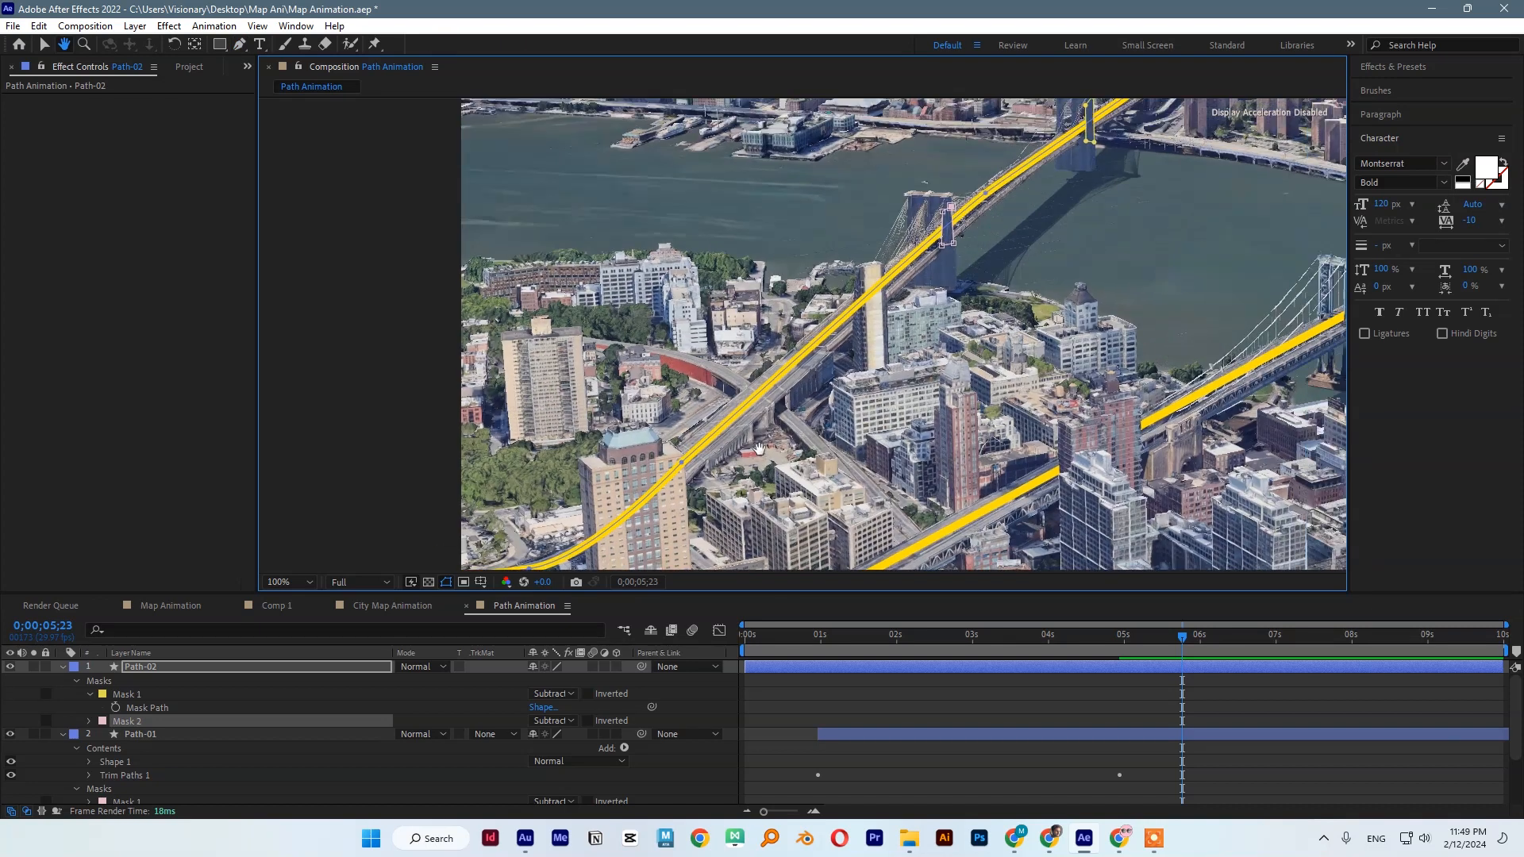
scroll(760, 449, up, 2)
key(g)
click(821, 355)
click(820, 421)
click(887, 406)
click(881, 301)
click(843, 319)
click(821, 355)
click(553, 734)
click(611, 650)
Draw a fourth mask on Path-02 around the tall brick building with the green roof and set it to Subtract.
drag(468, 540, 818, 175)
click(578, 381)
click(589, 521)
click(794, 442)
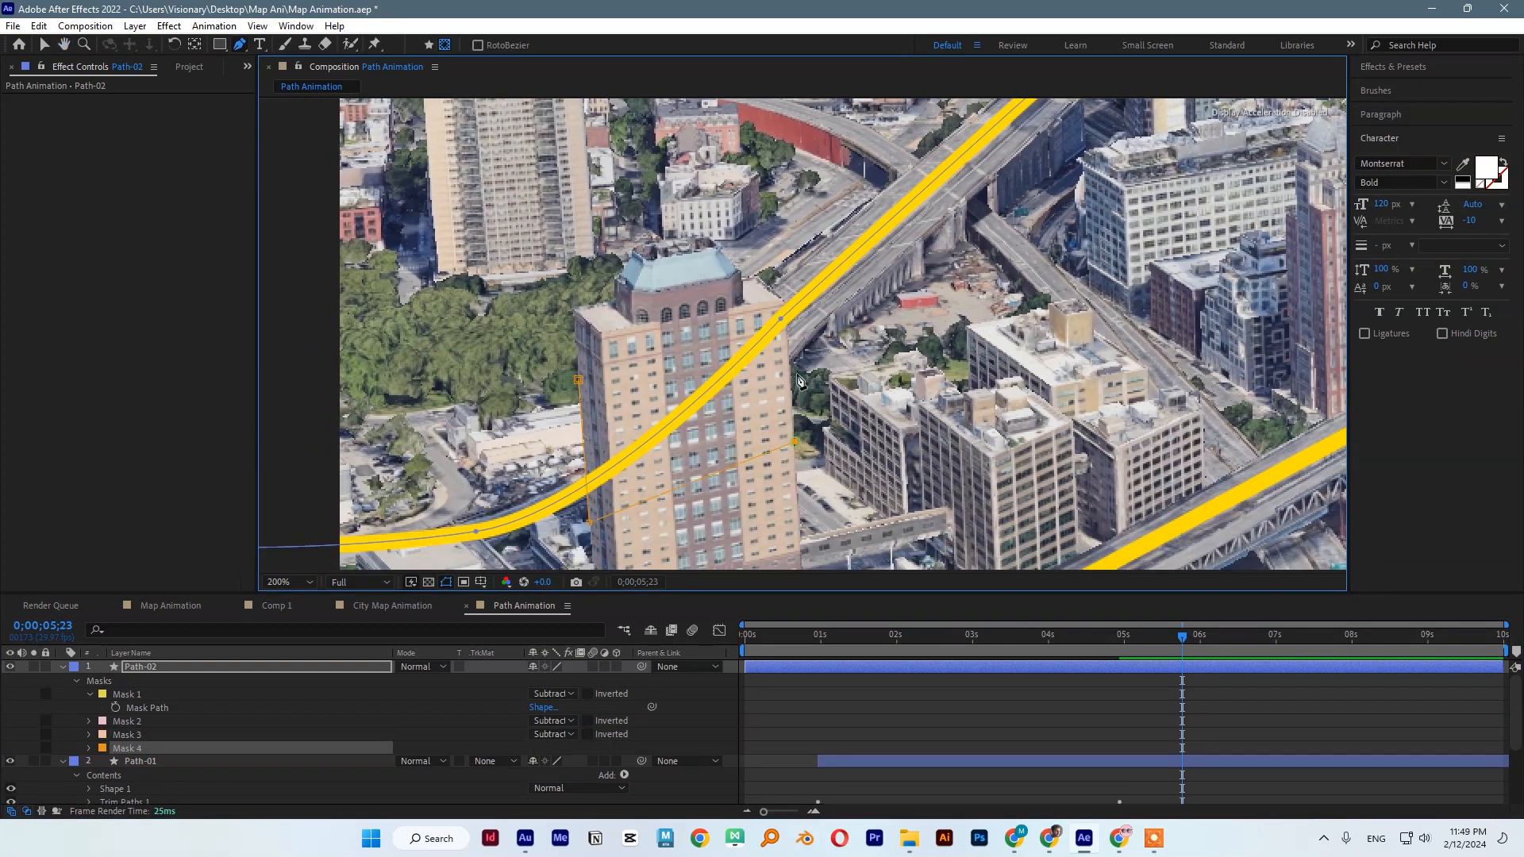
click(578, 380)
click(554, 747)
click(578, 662)
Draw a fifth mask on Path-02 over the flat roof of the glass building near the path's start and set it to Subtract.
scroll(572, 512, down, 1)
drag(570, 512, 755, 392)
scroll(662, 504, up, 1)
key(g)
click(778, 421)
click(741, 378)
click(624, 388)
click(640, 426)
click(778, 422)
click(555, 761)
click(588, 675)
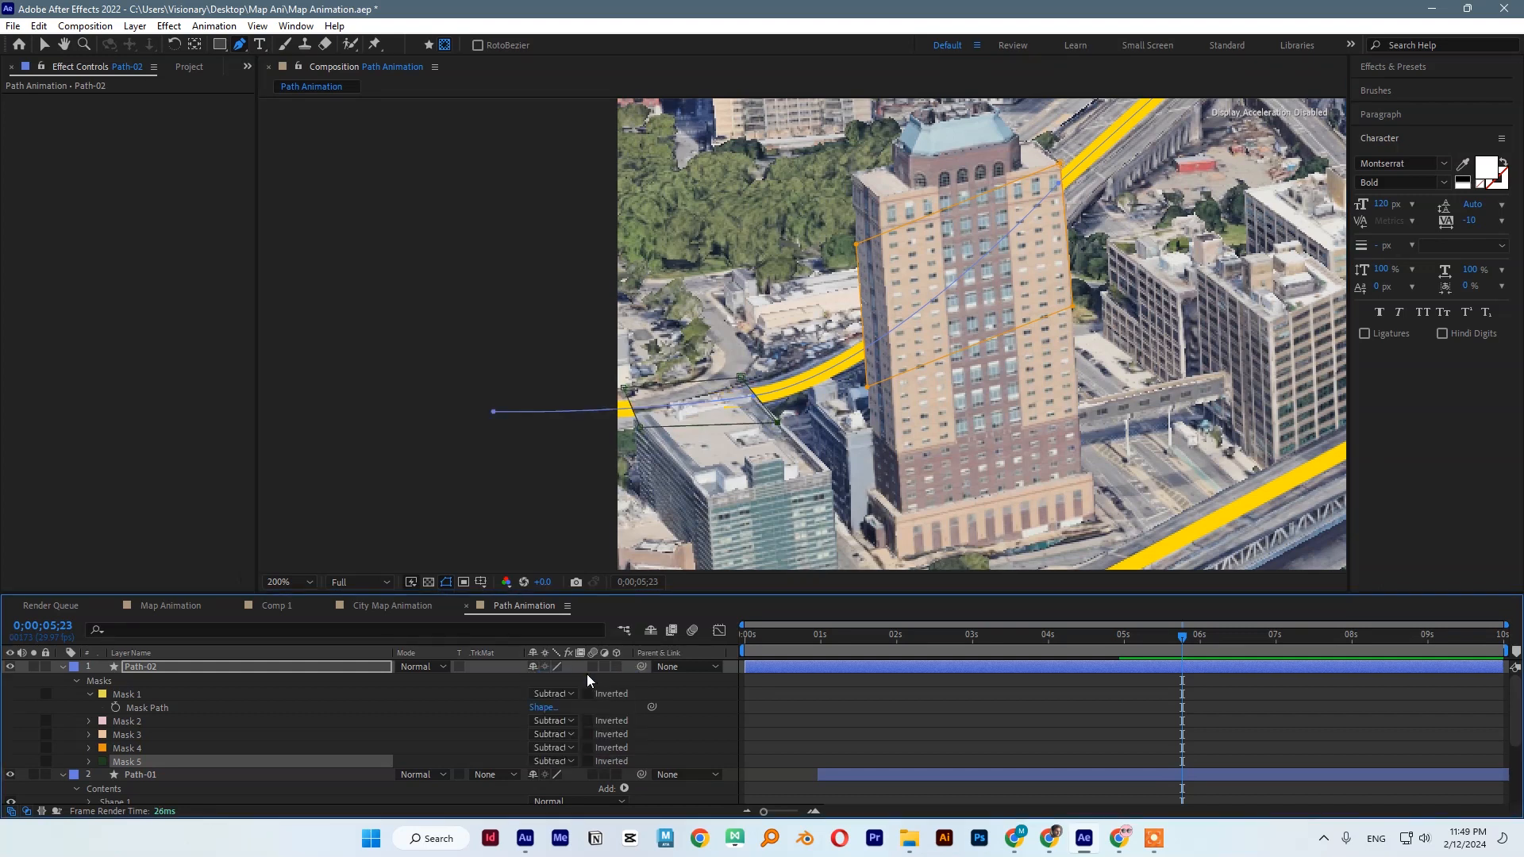
Collapse and deselect both path layers, and fit the whole composition in the viewer.
click(62, 668)
click(63, 680)
click(145, 766)
key(v)
click(301, 582)
click(331, 298)
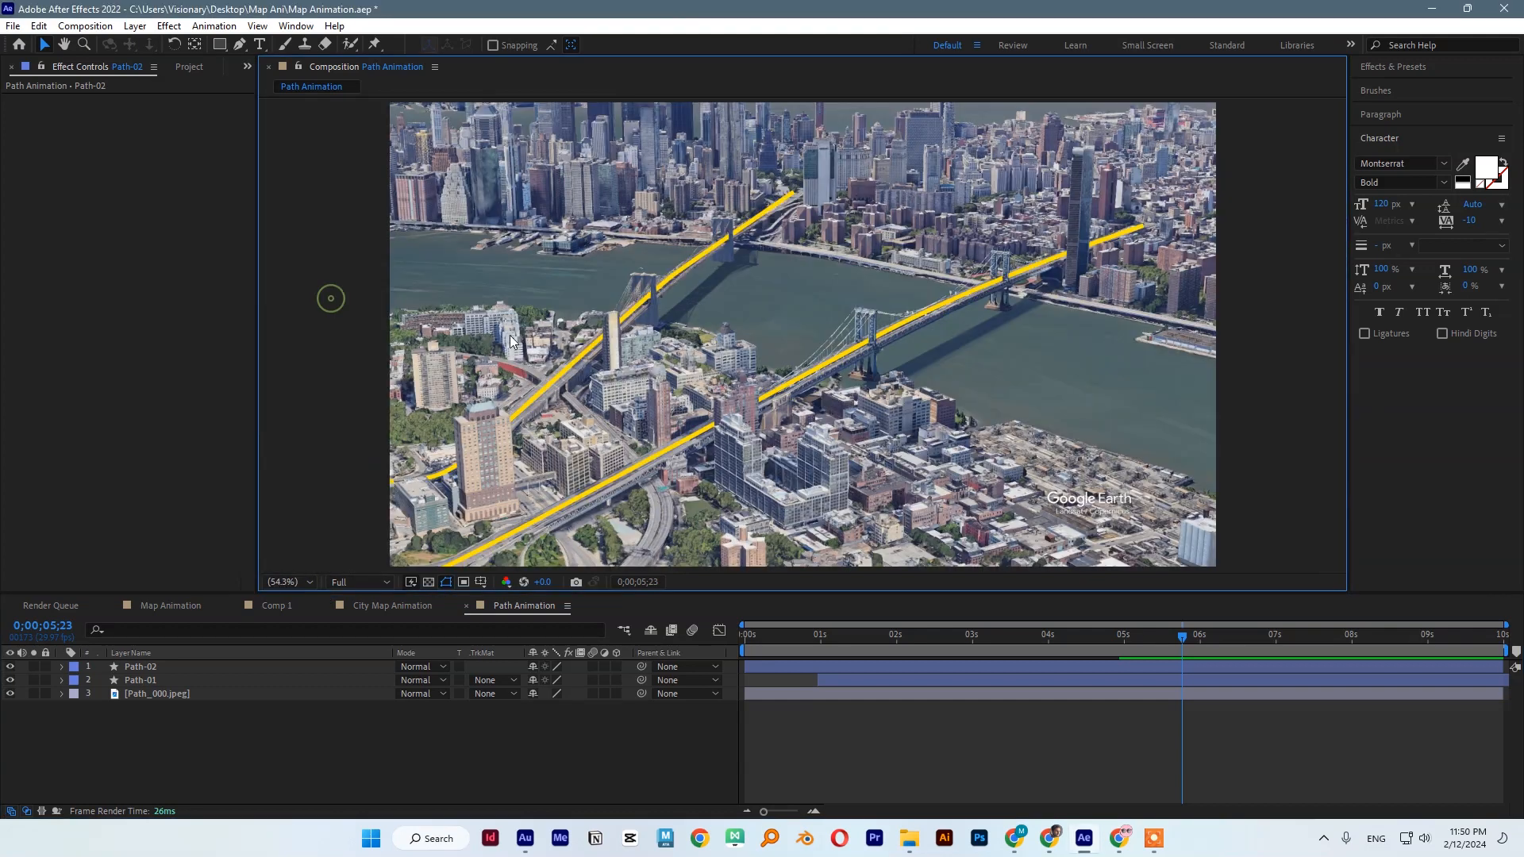
Save the project and move the current time to 0;00;07;00.
key(ctrl+s)
mouse_move(776, 637)
mouse_down()
mouse_move(758, 645)
mouse_move(1275, 640)
mouse_up()
click(1420, 69)
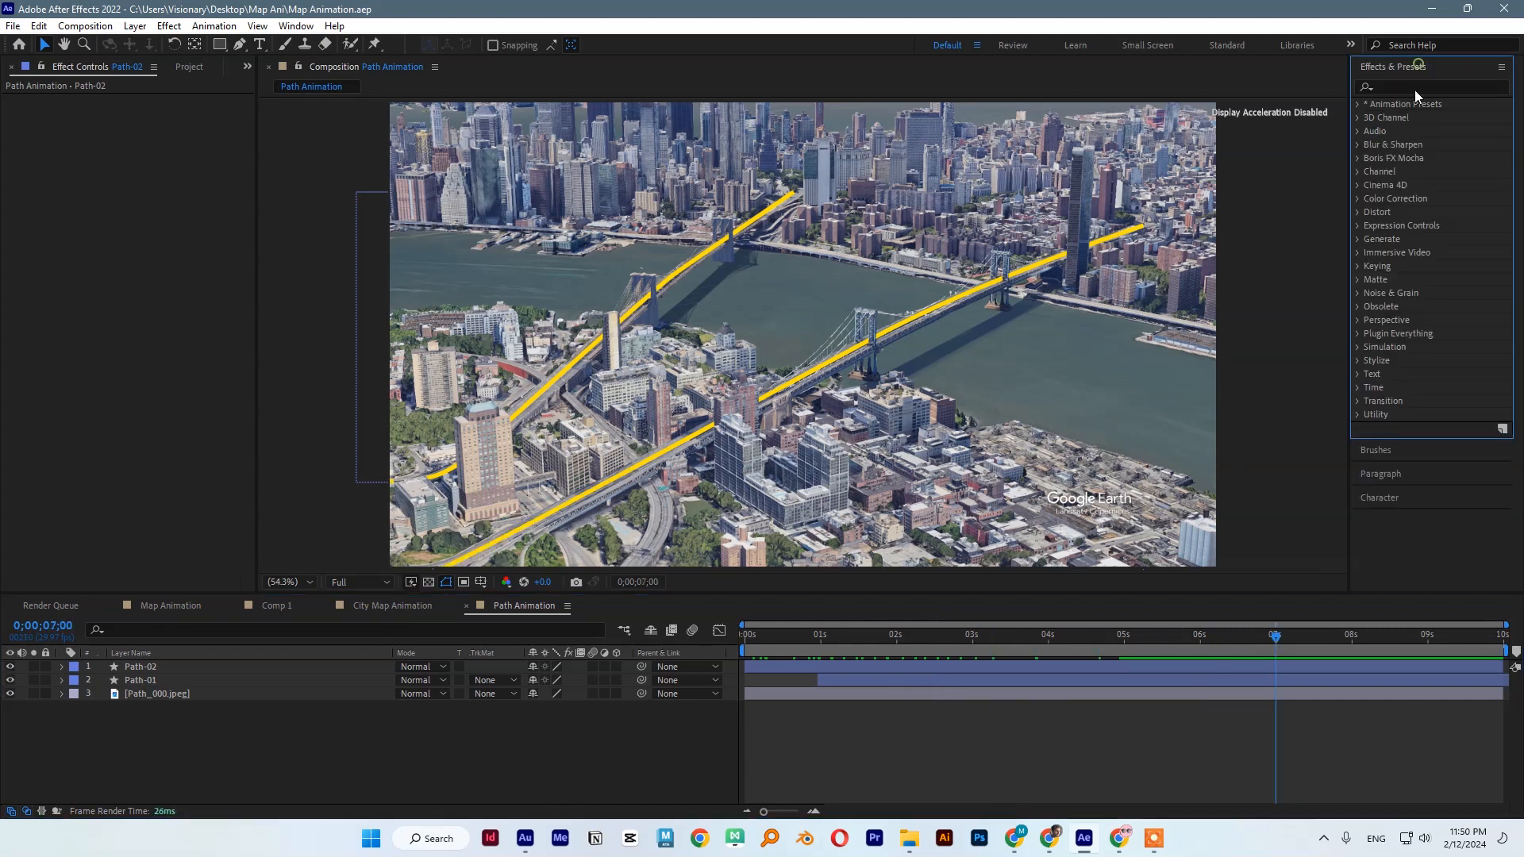
click(1411, 88)
text(dee)
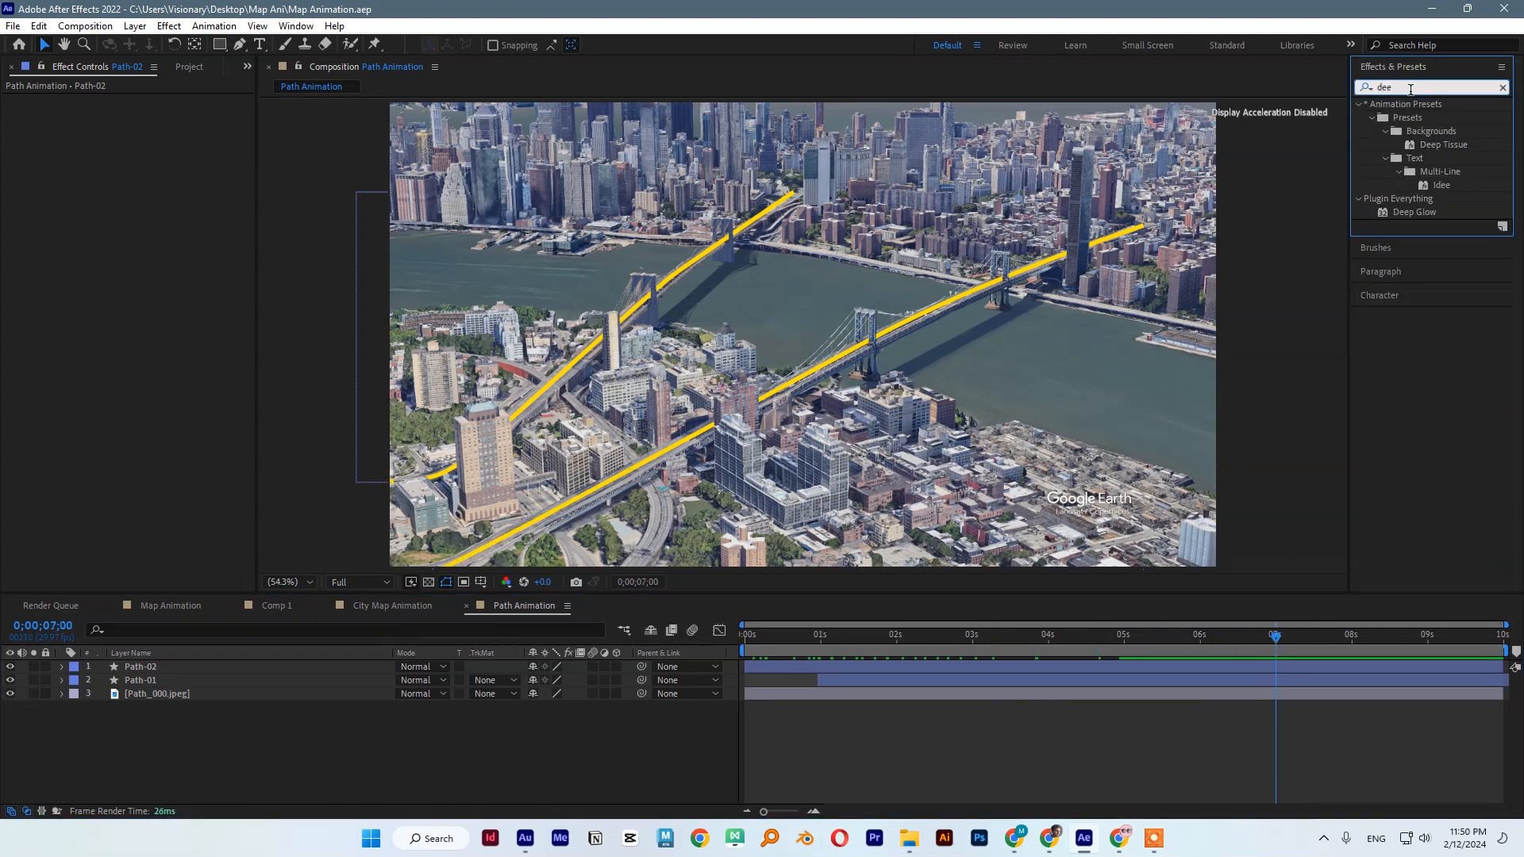
text(p)
Apply the Brightness & Contrast effect to the Path_000.jpeg layer.
drag(1418, 175, 167, 702)
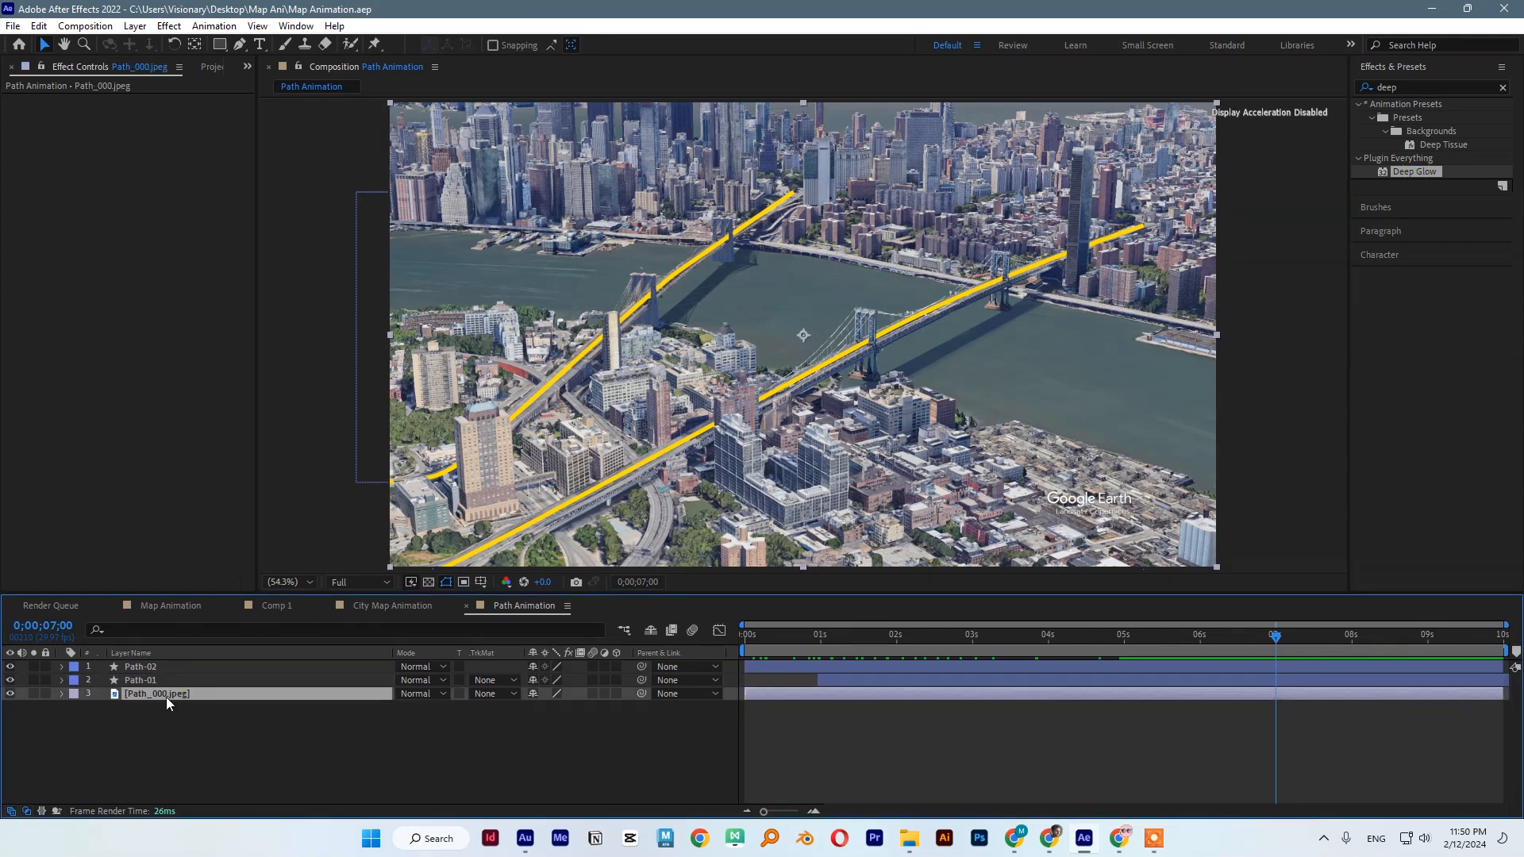
click(1451, 82)
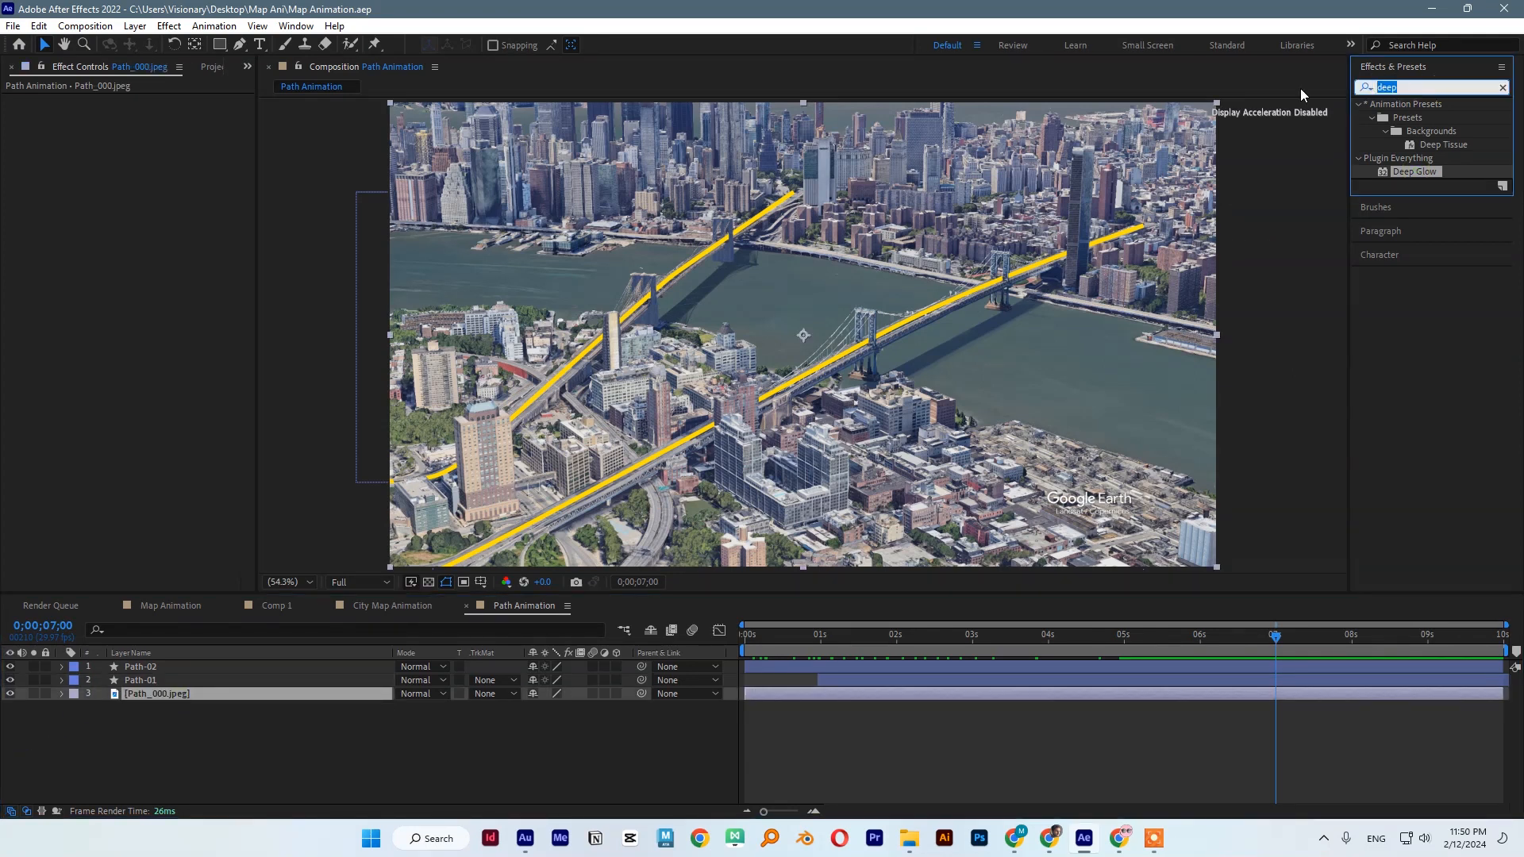
text(bright)
drag(1473, 189, 163, 293)
Add the Levels and Sharpen effects to the Path_000.jpeg layer.
click(1409, 89)
key(ctrl+a)
text(level)
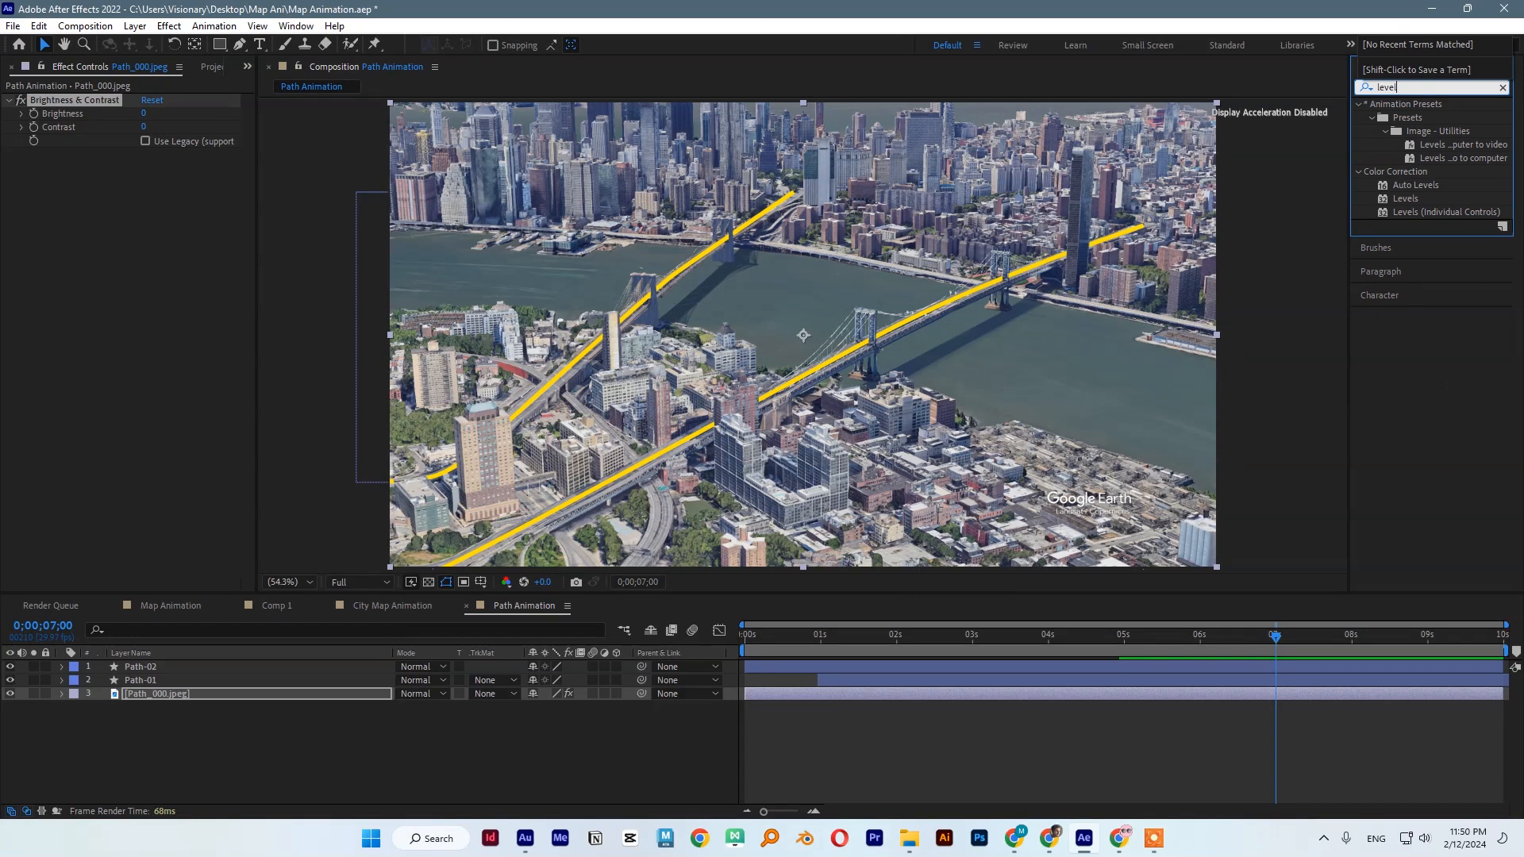
drag(1405, 198, 150, 241)
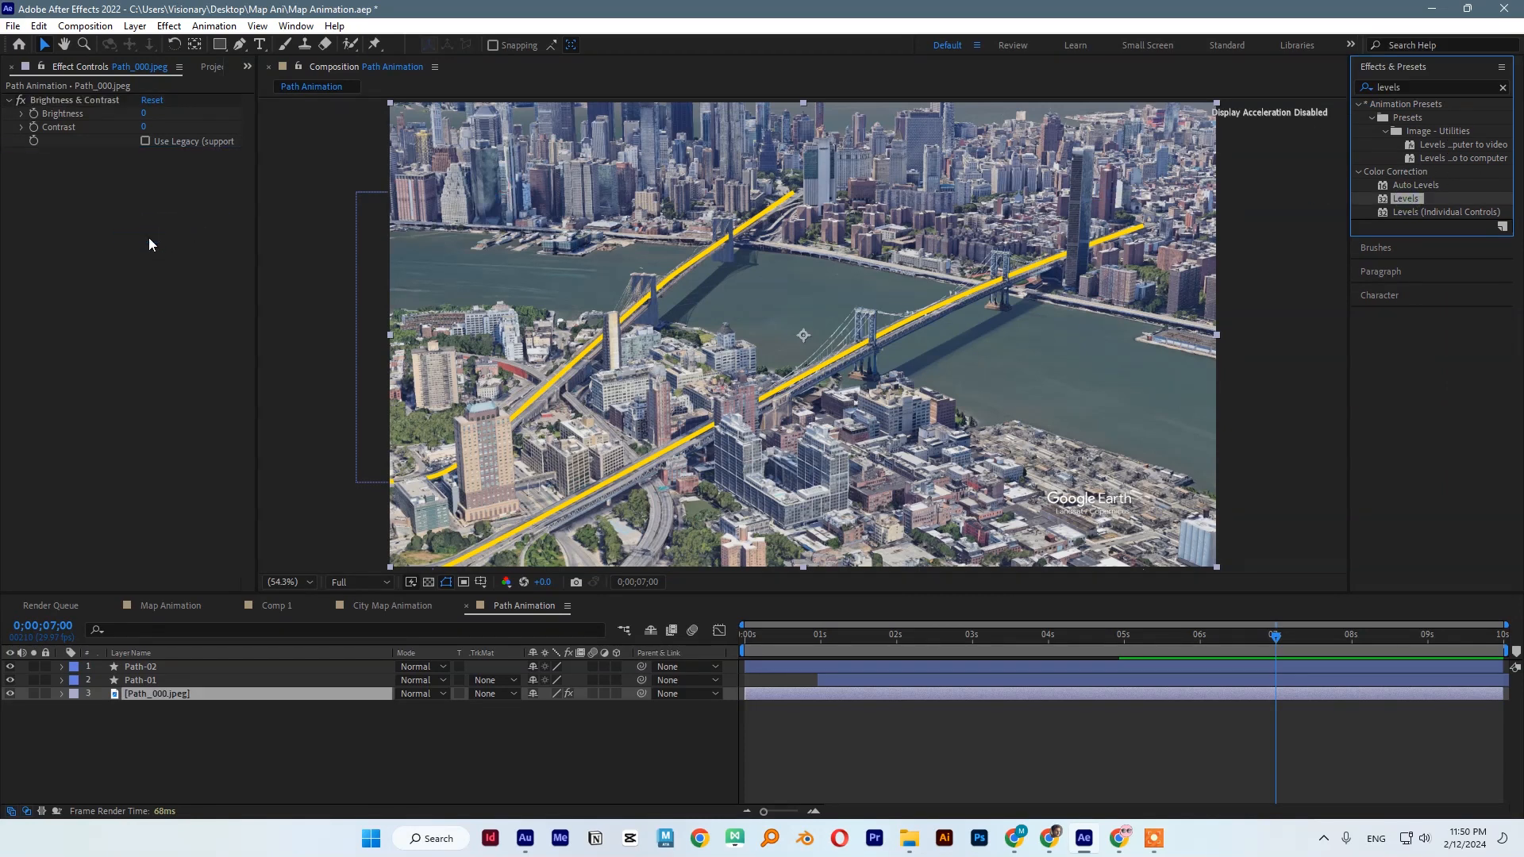
click(1413, 82)
key(ctrl+a)
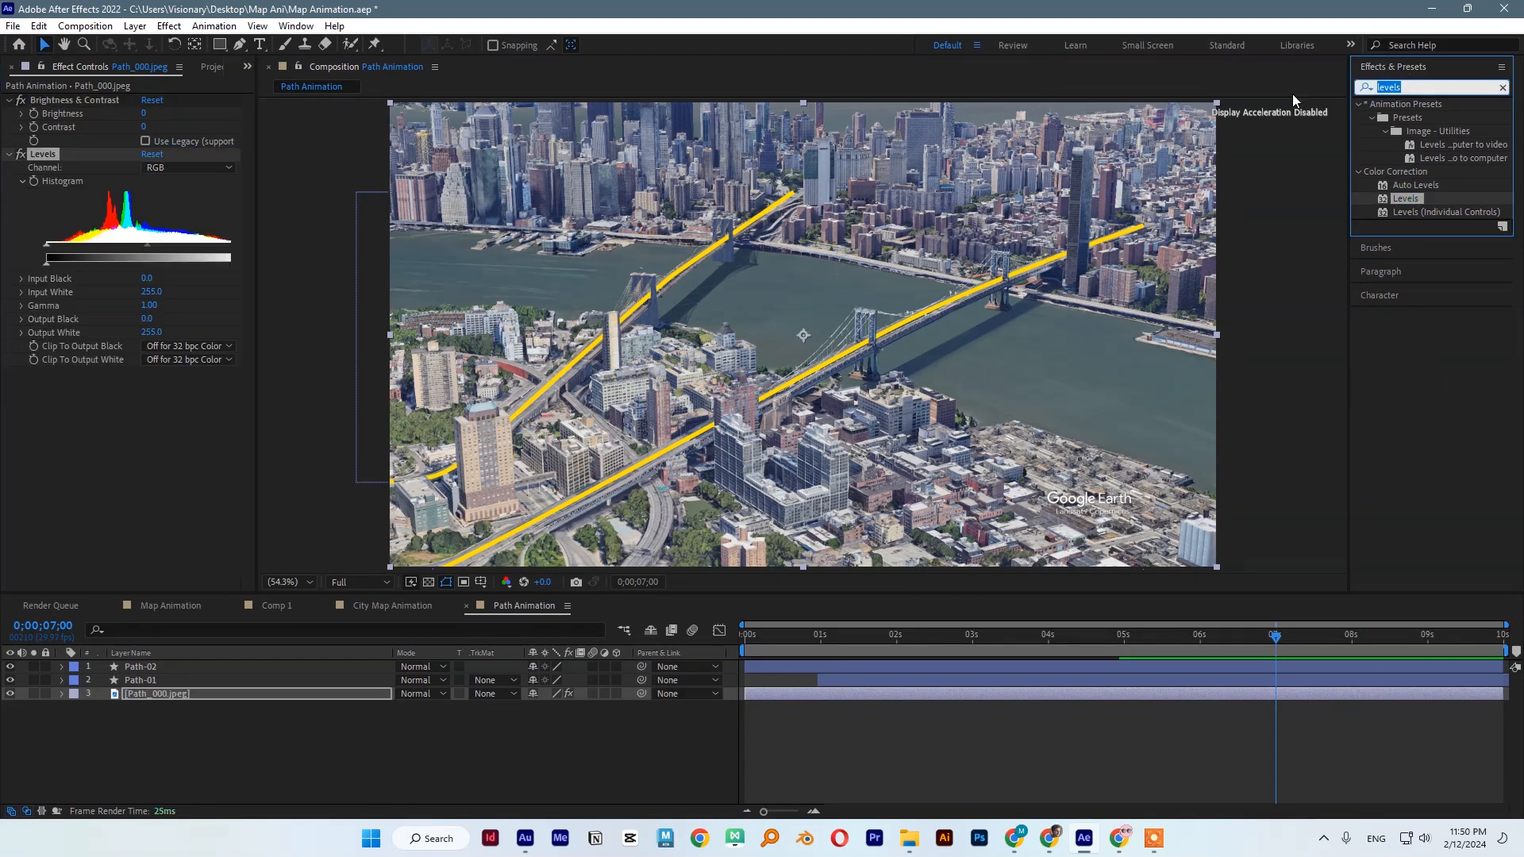
text(sharp)
drag(1409, 117, 79, 428)
Grade Path_000.jpeg with slightly lowered Brightness, Contrast 54, Levels Output Black 5.0 and Sharpen Amount 24.
drag(145, 113, 232, 126)
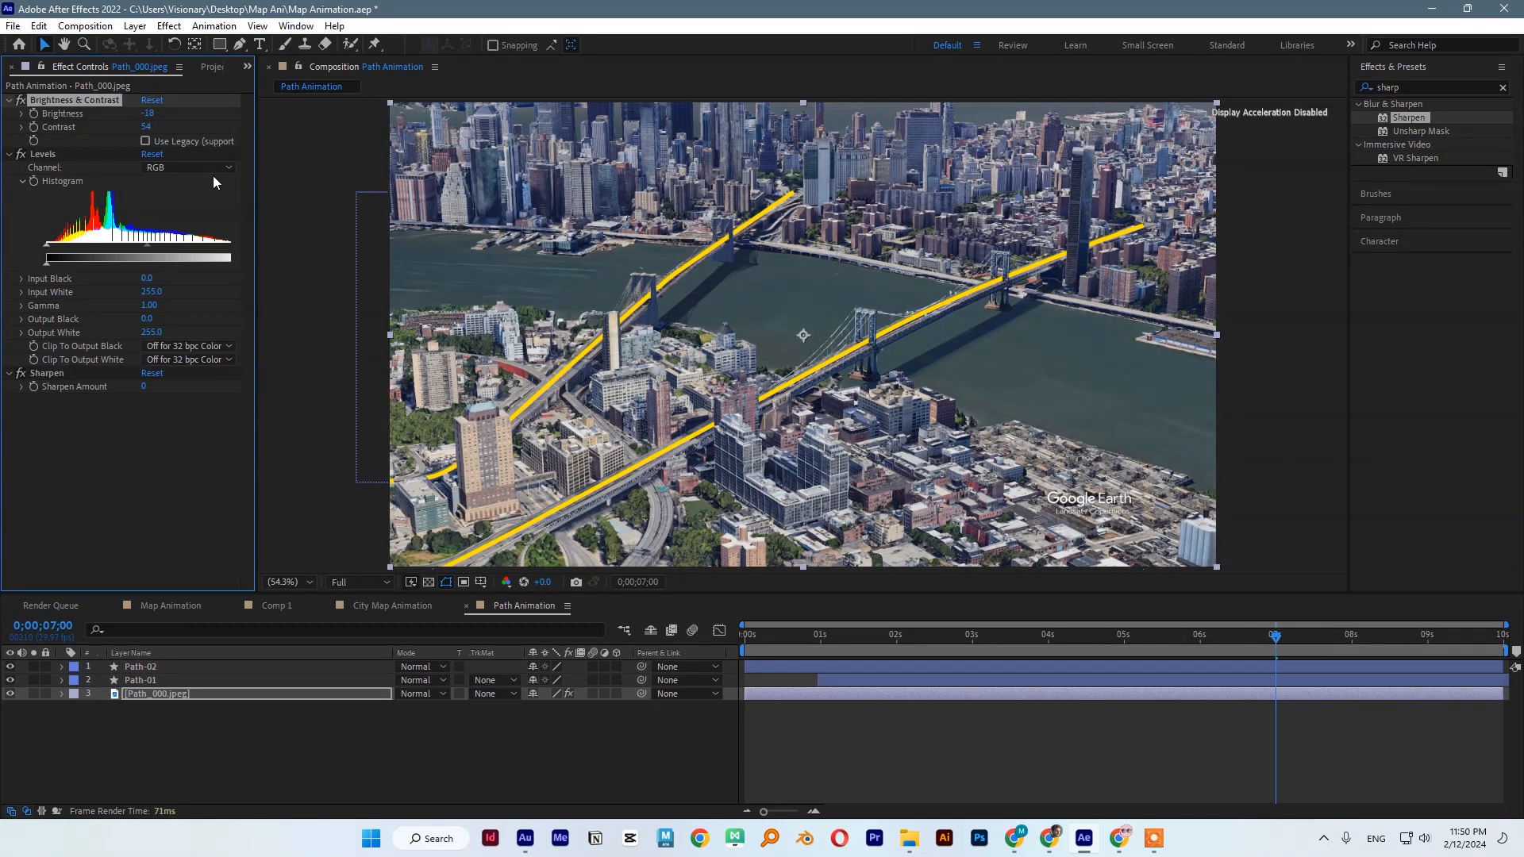
drag(46, 262, 50, 263)
click(143, 387)
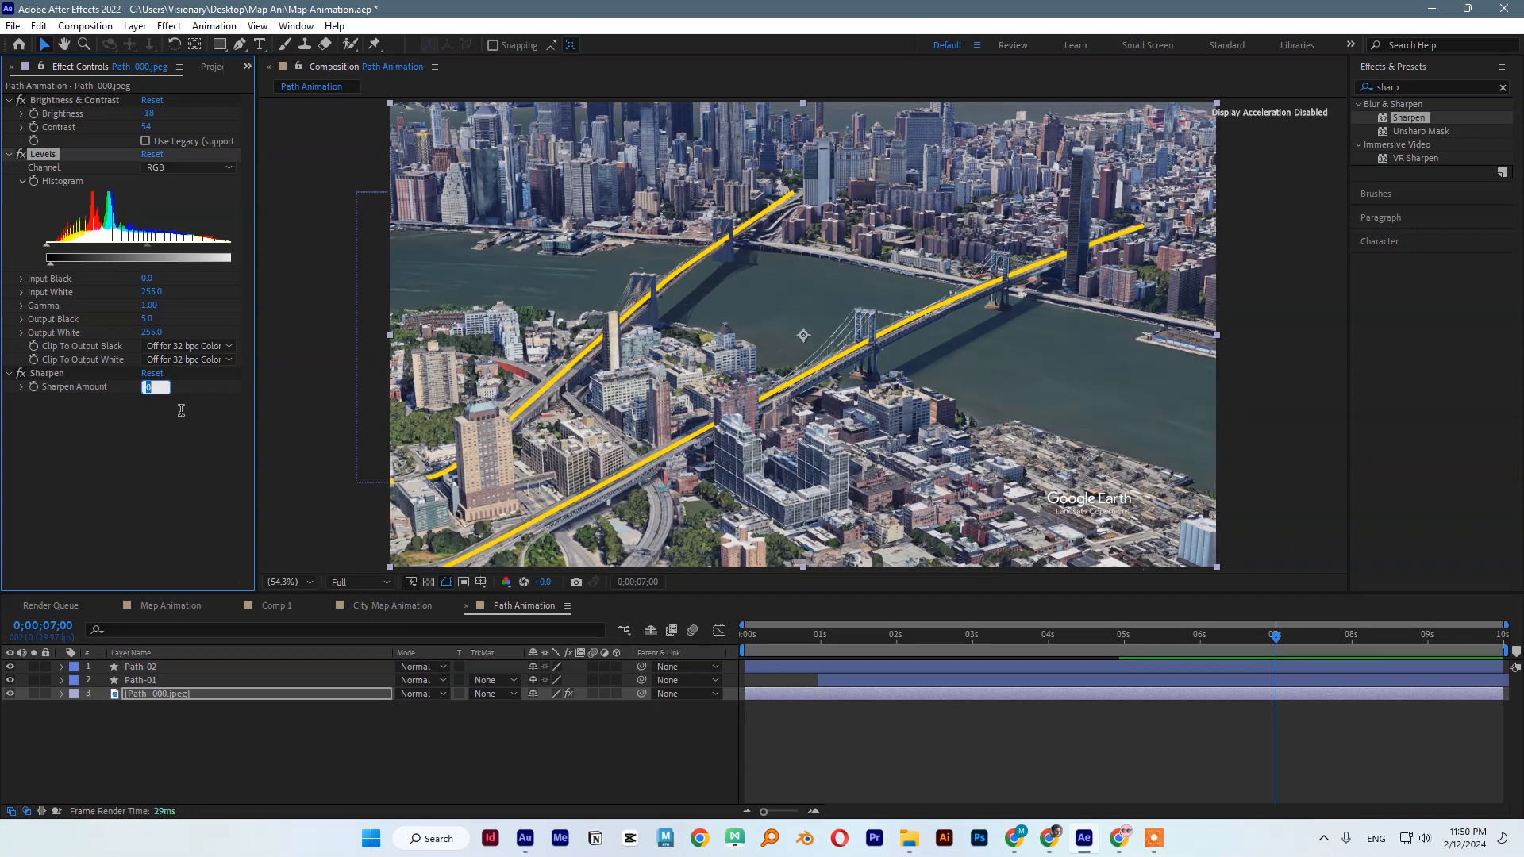
text(24)
key(Return)
Add the Vibrance effect to Path_000.jpeg with Vibrance at 39, and save the project.
drag(1420, 89, 1331, 95)
text(vibra)
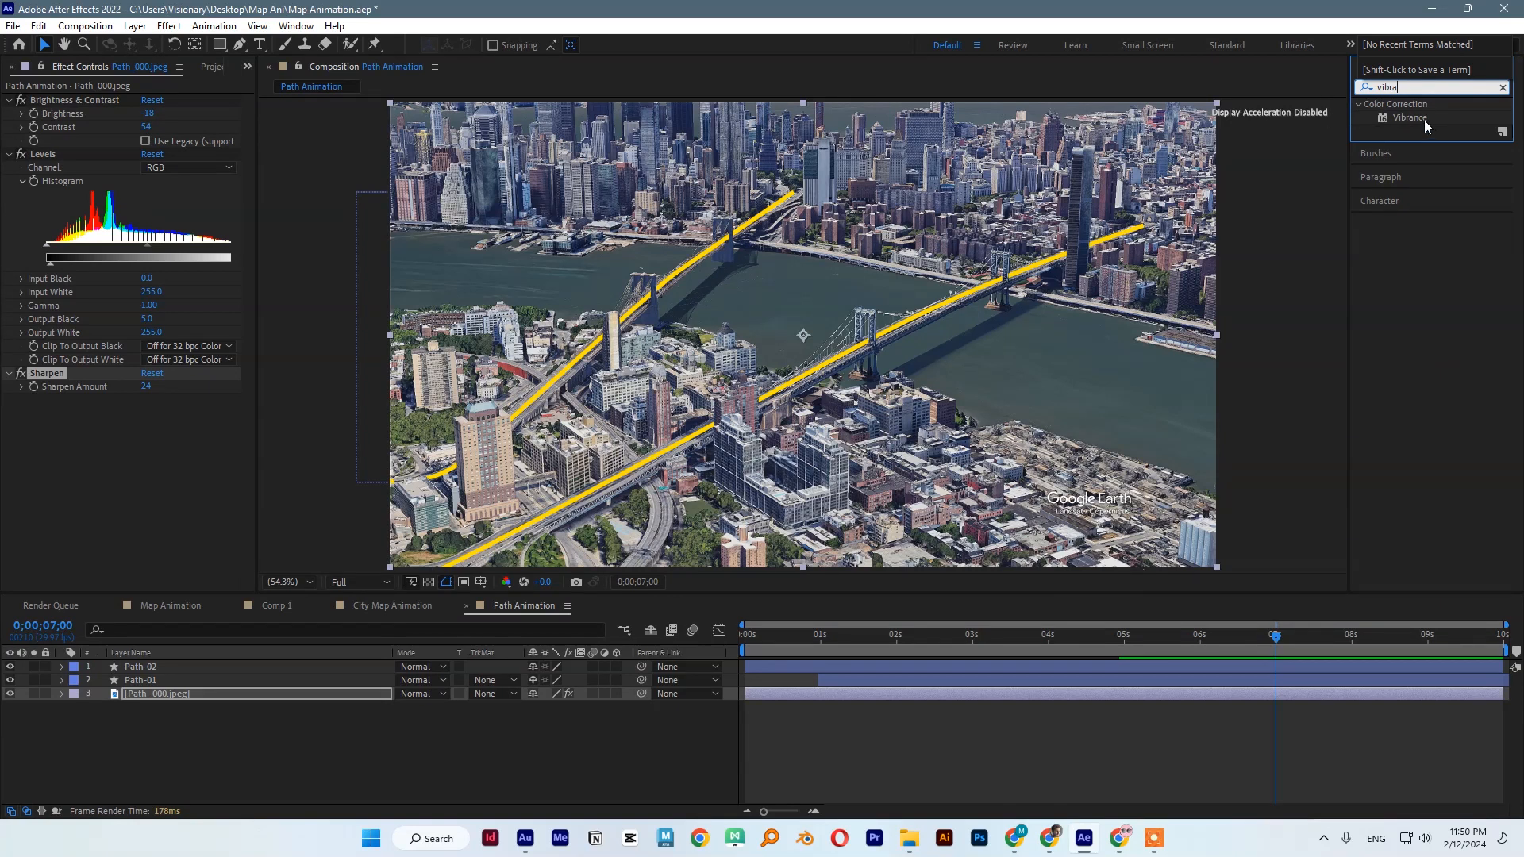
drag(1426, 125, 181, 413)
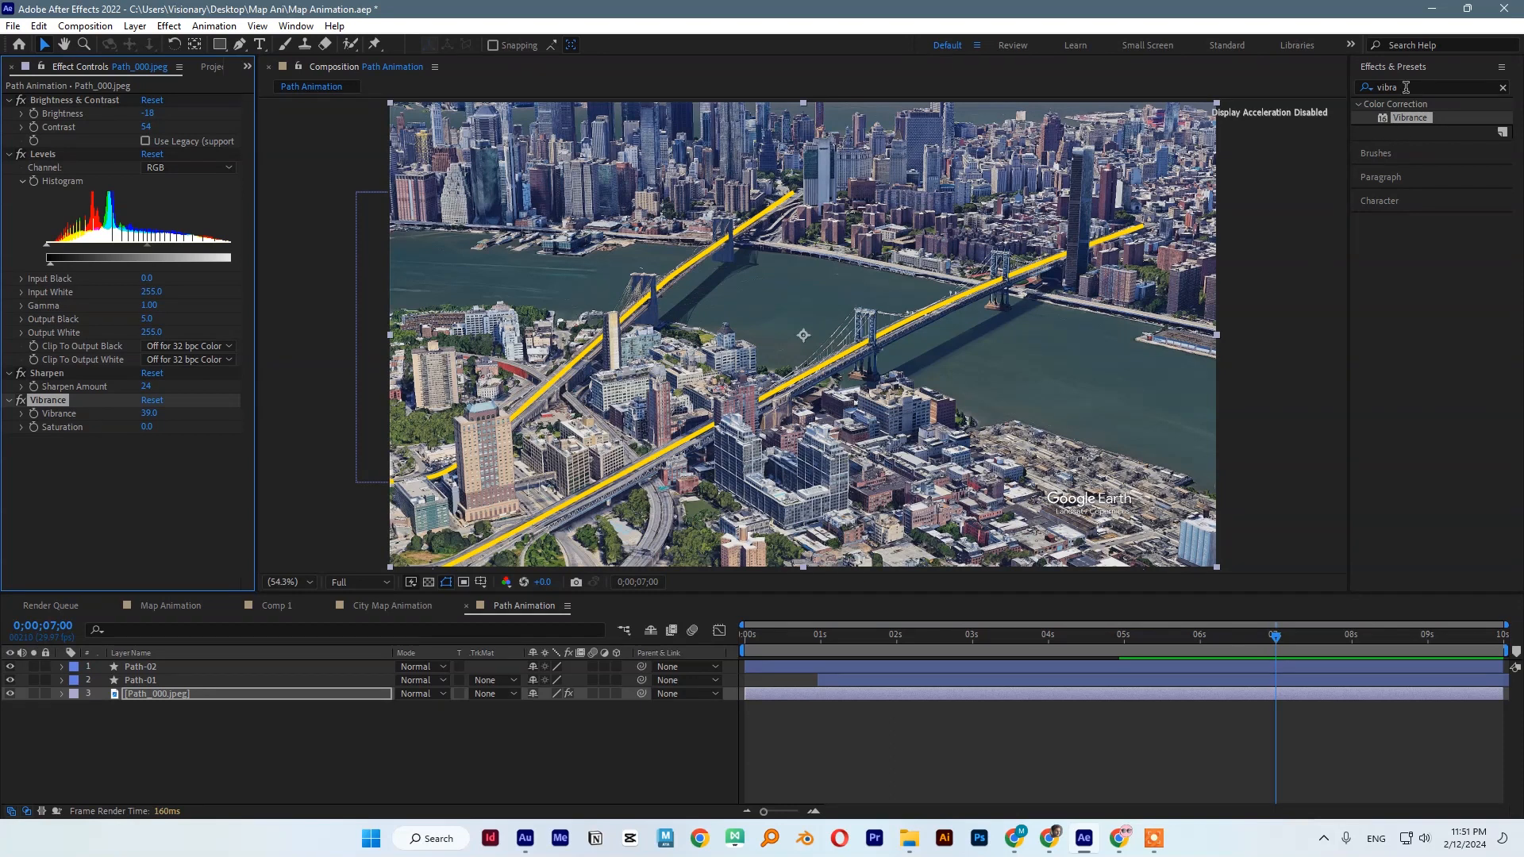
key(ctrl+s)
Apply the Deep Glow effect to the Path-02 layer.
drag(1406, 88, 1331, 88)
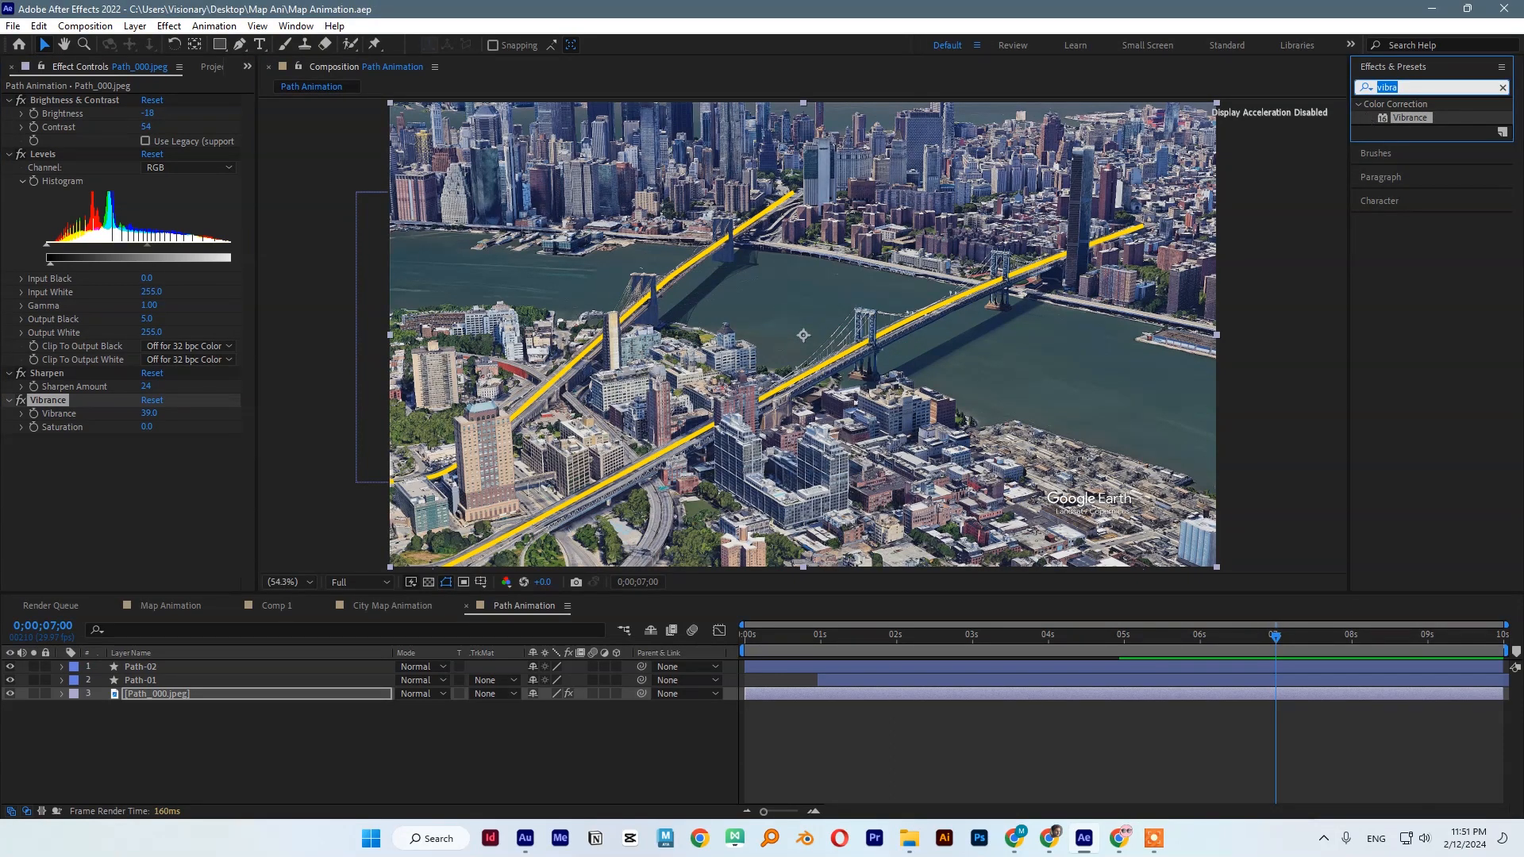
text(deep)
drag(1412, 170, 183, 665)
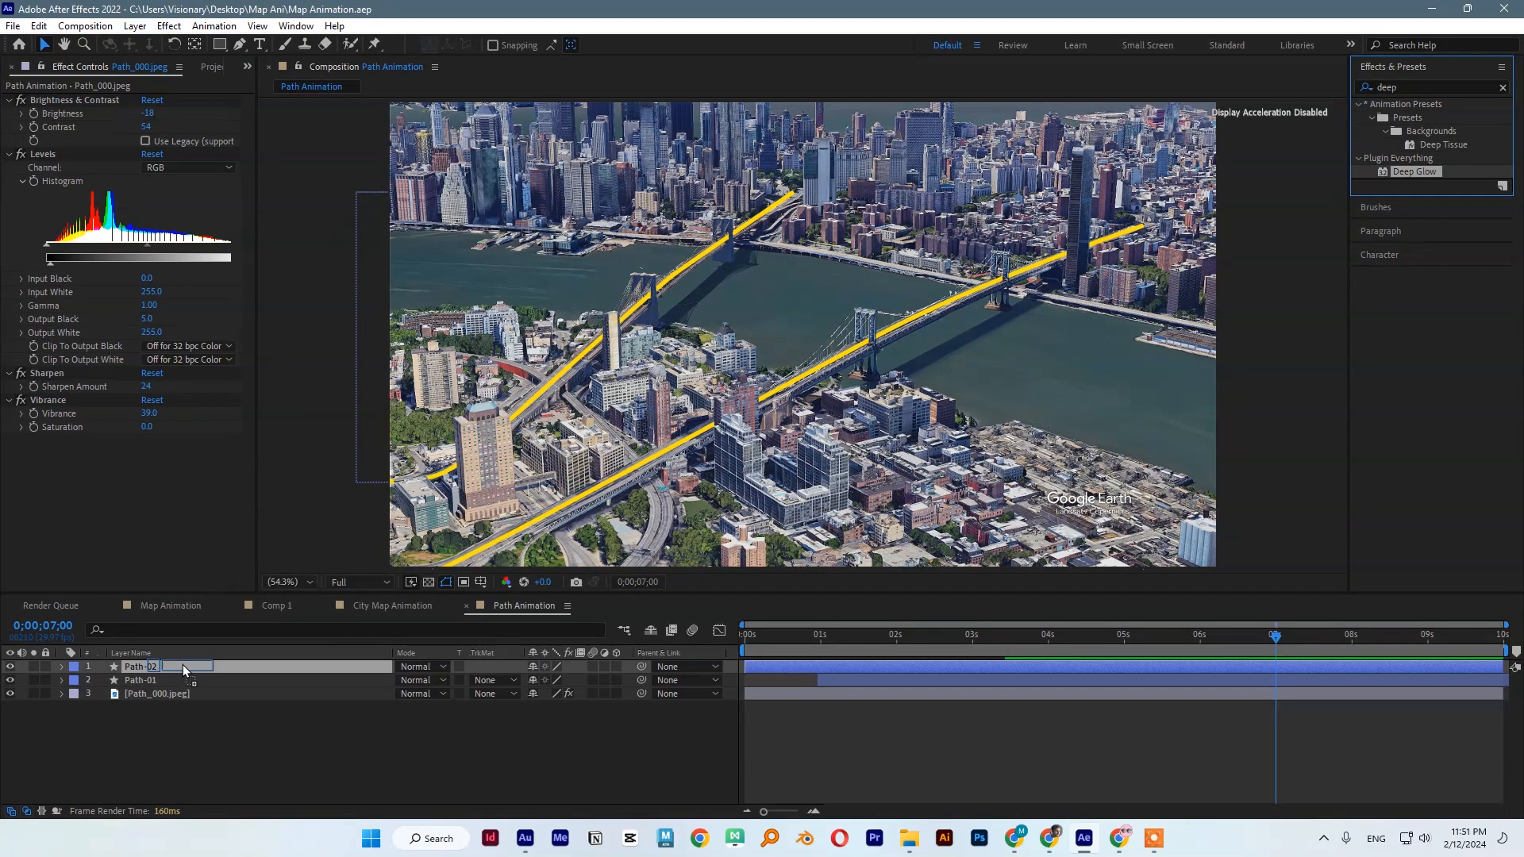
click(325, 742)
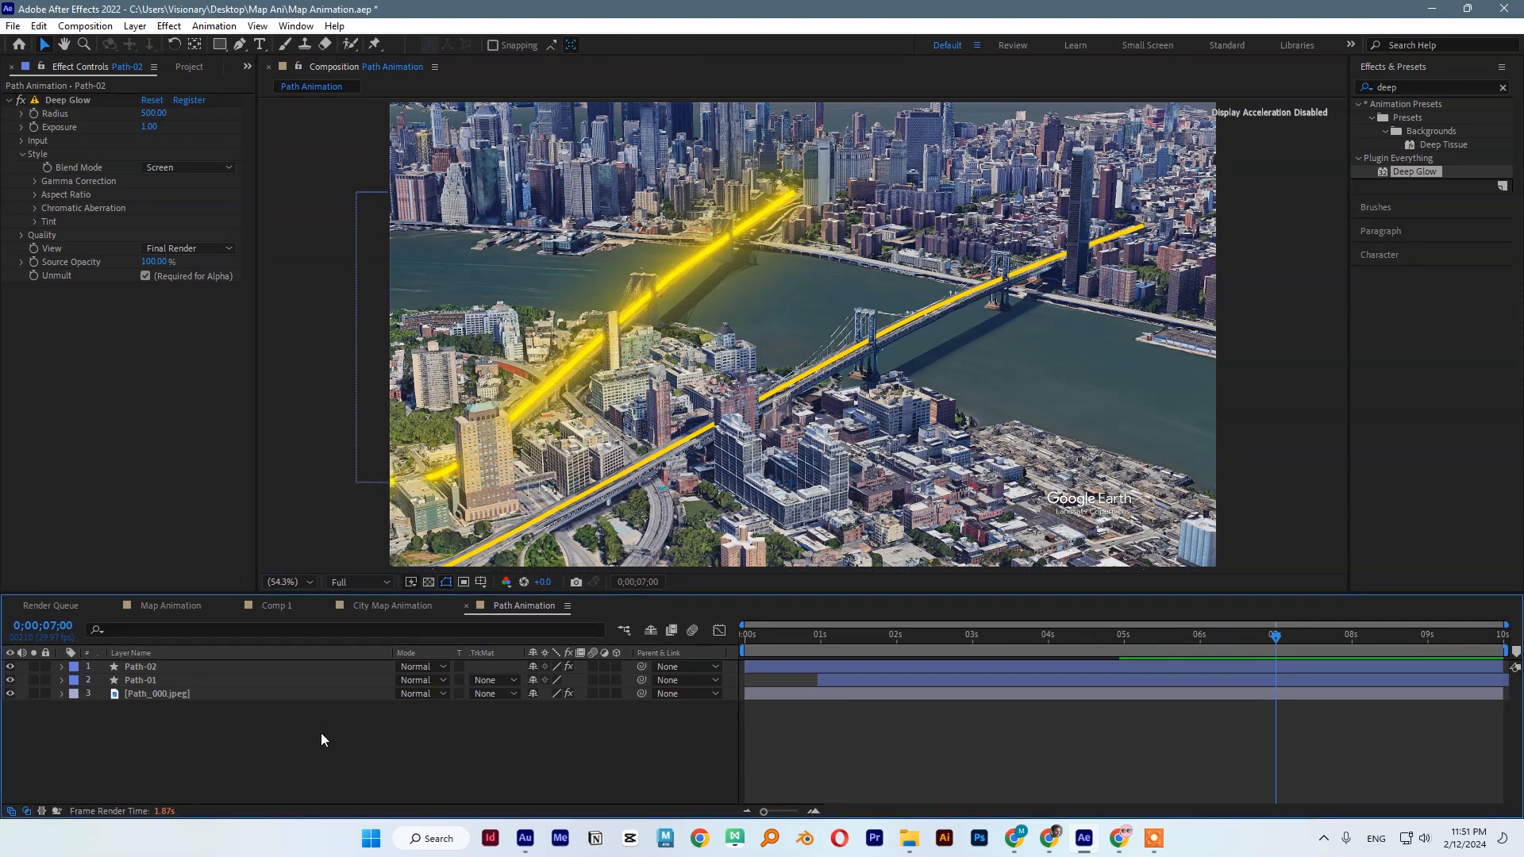
Change the stroke color of the Path-02 layer to red.
click(165, 682)
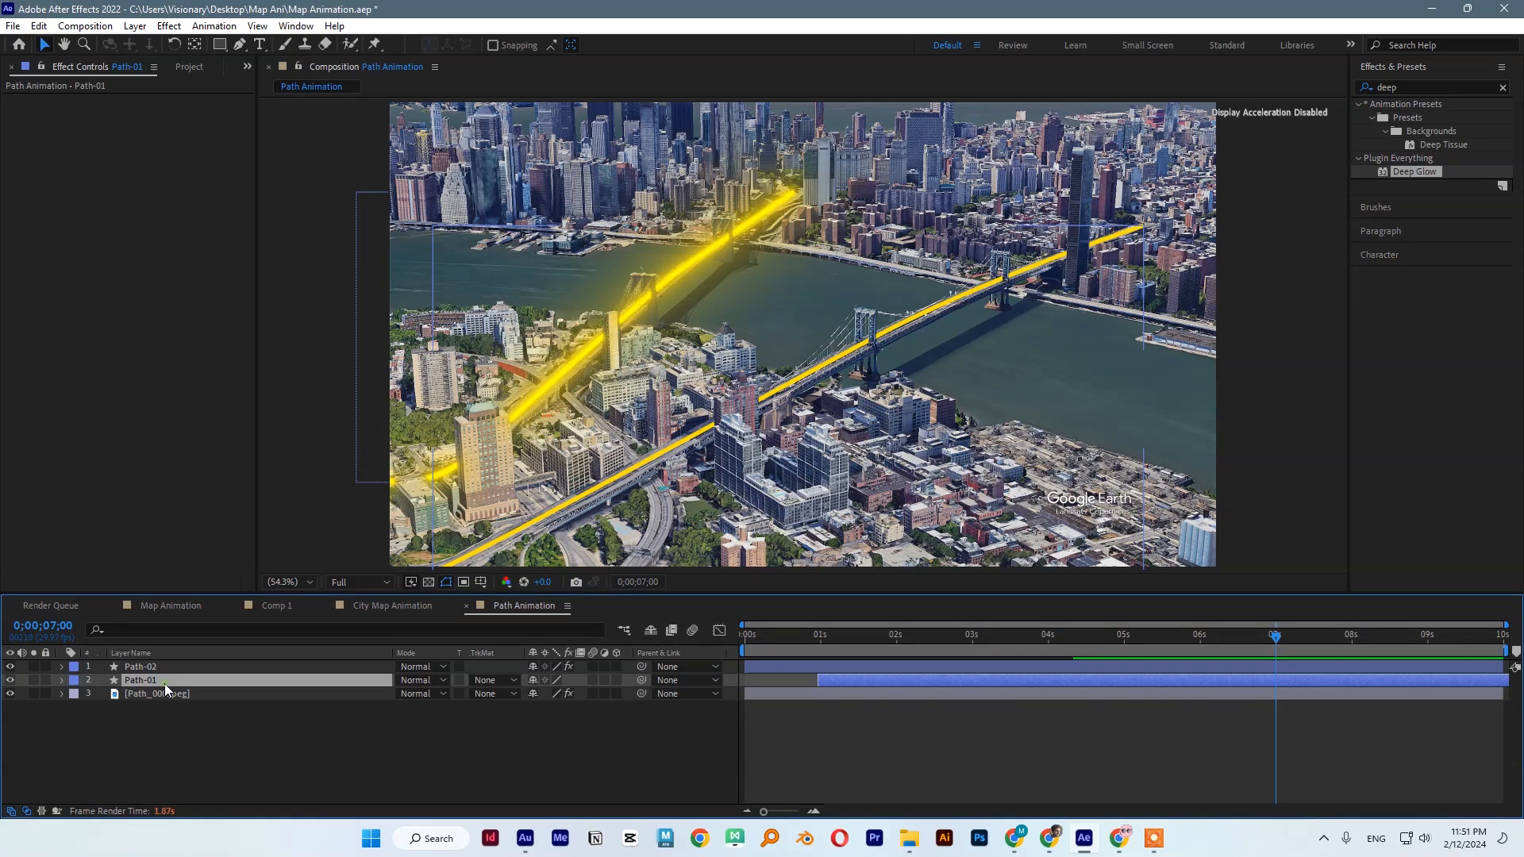
click(167, 670)
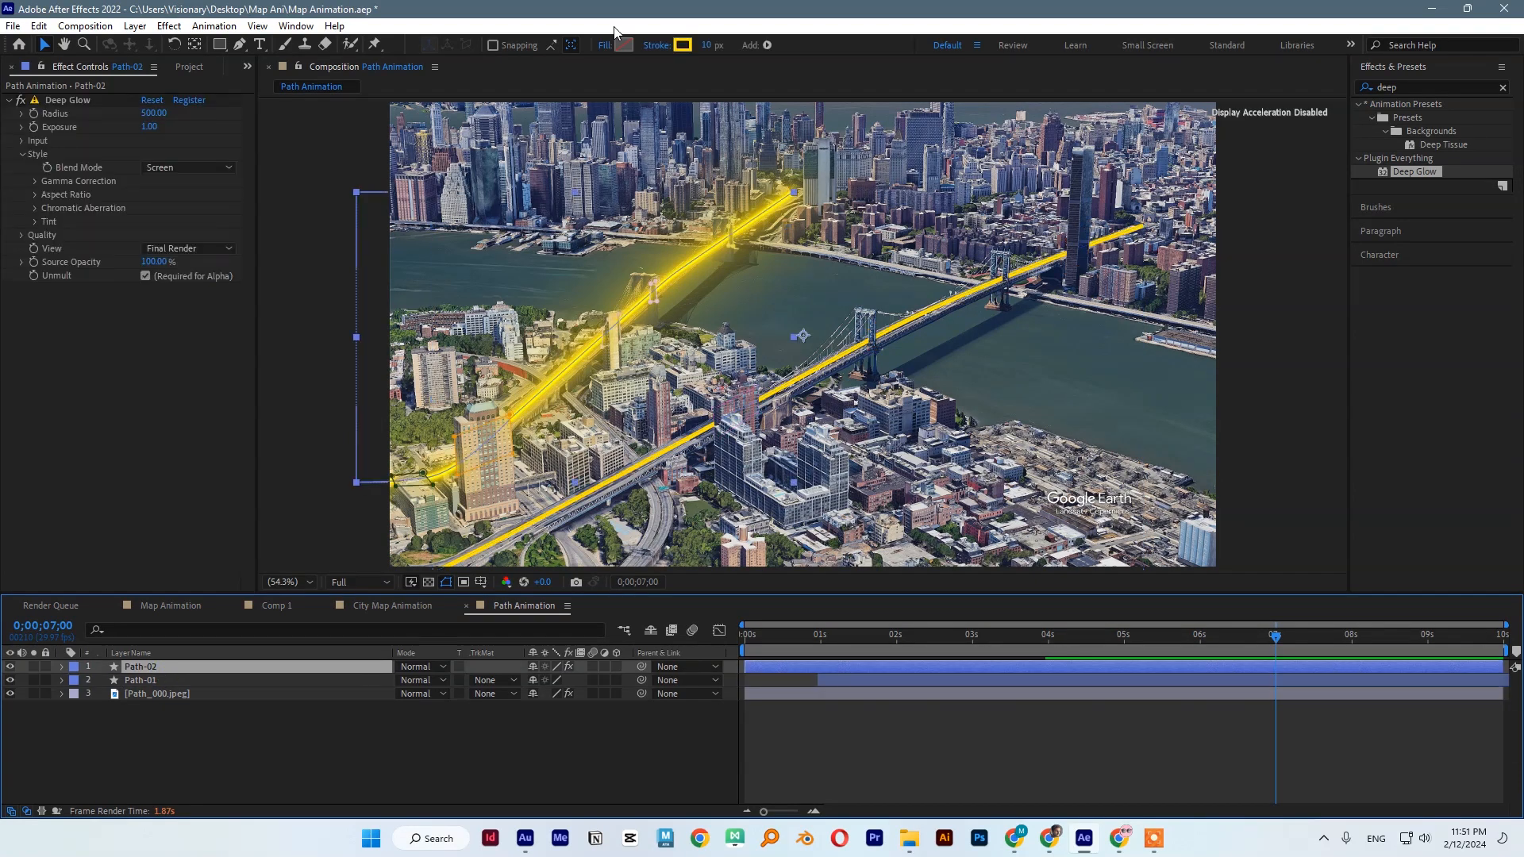
click(687, 45)
drag(817, 485, 821, 463)
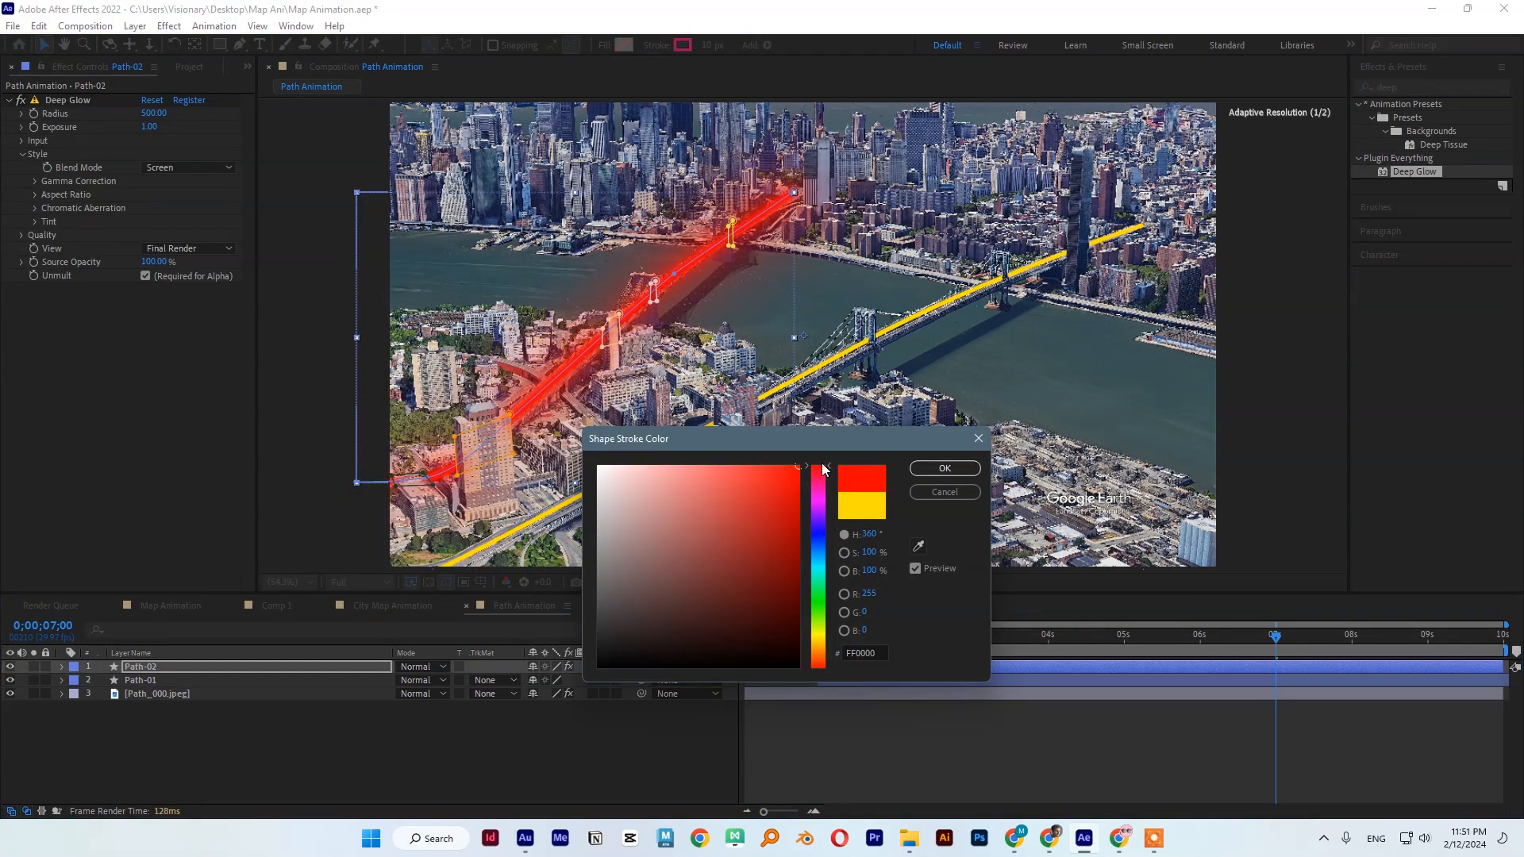
click(945, 468)
Copy the Deep Glow effect from Path-02 to the Path-01 layer.
click(69, 101)
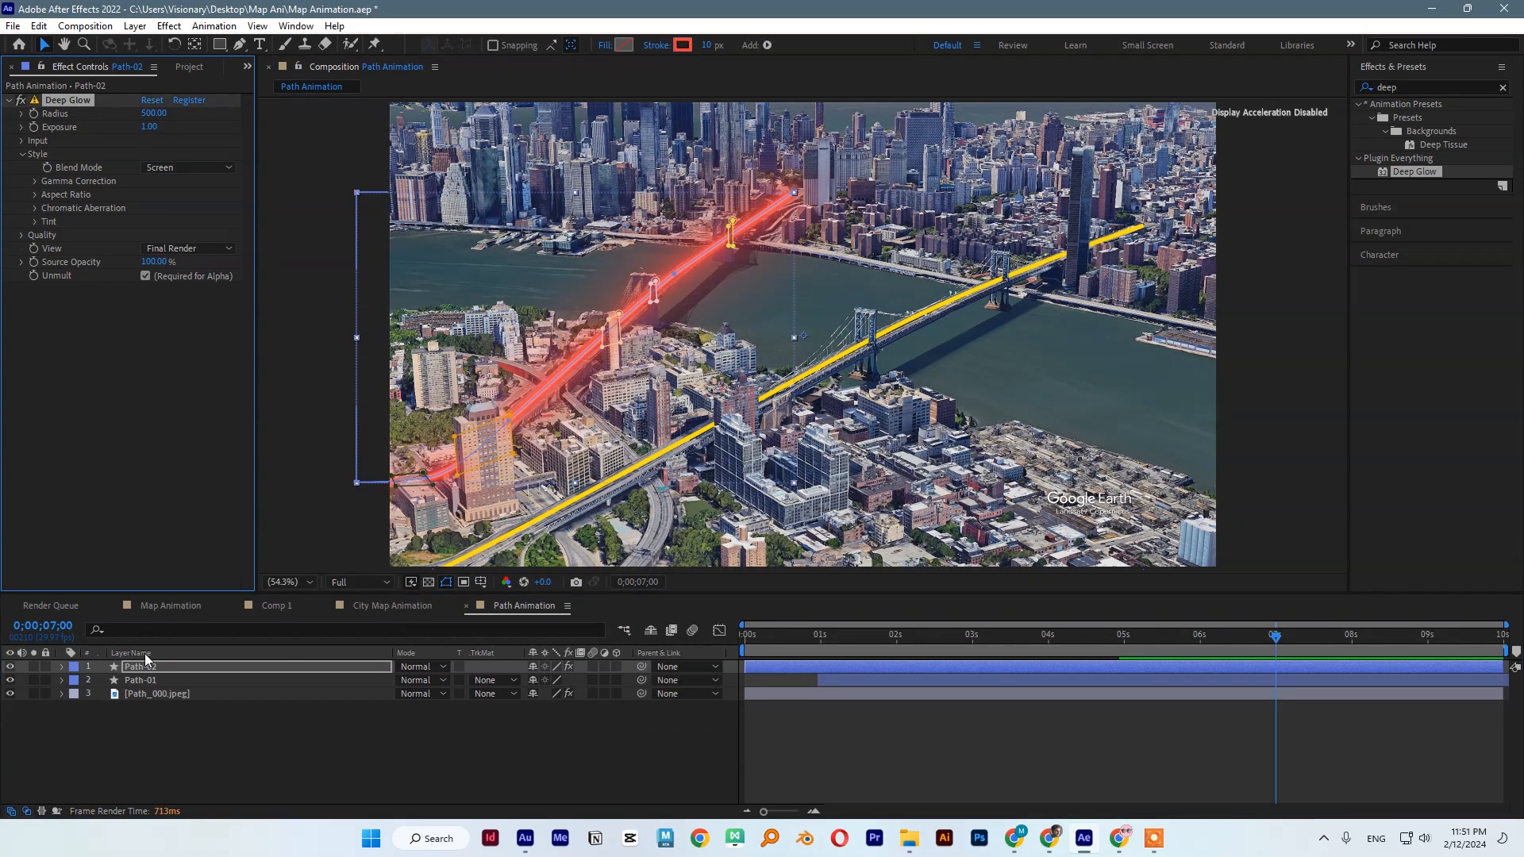
click(151, 678)
key(ctrl+v)
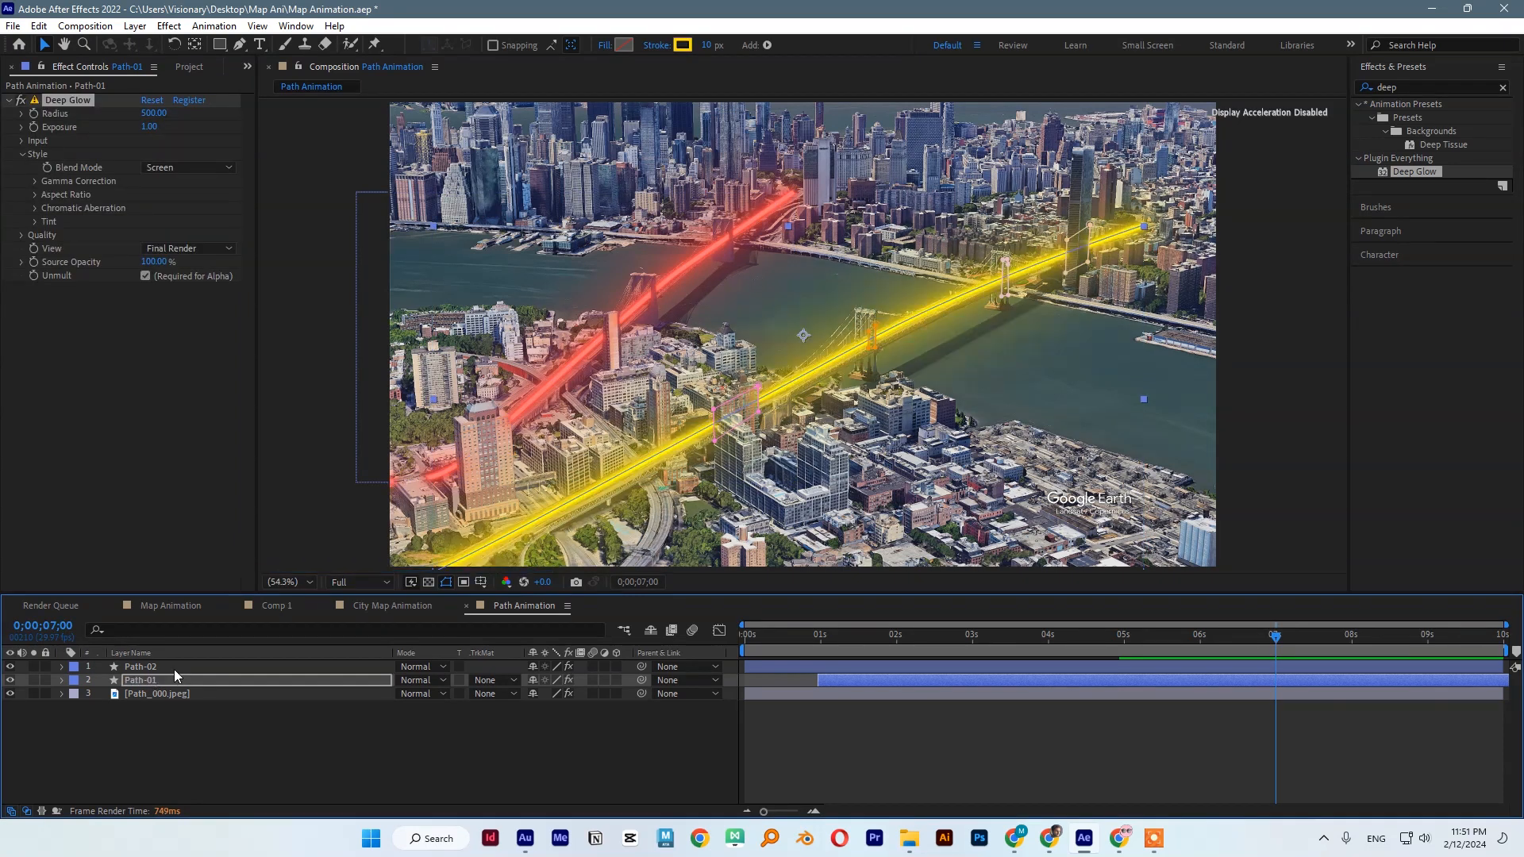
Preview the glowing red and yellow path animation from the start of the composition.
click(371, 762)
drag(880, 636, 722, 636)
key(space)
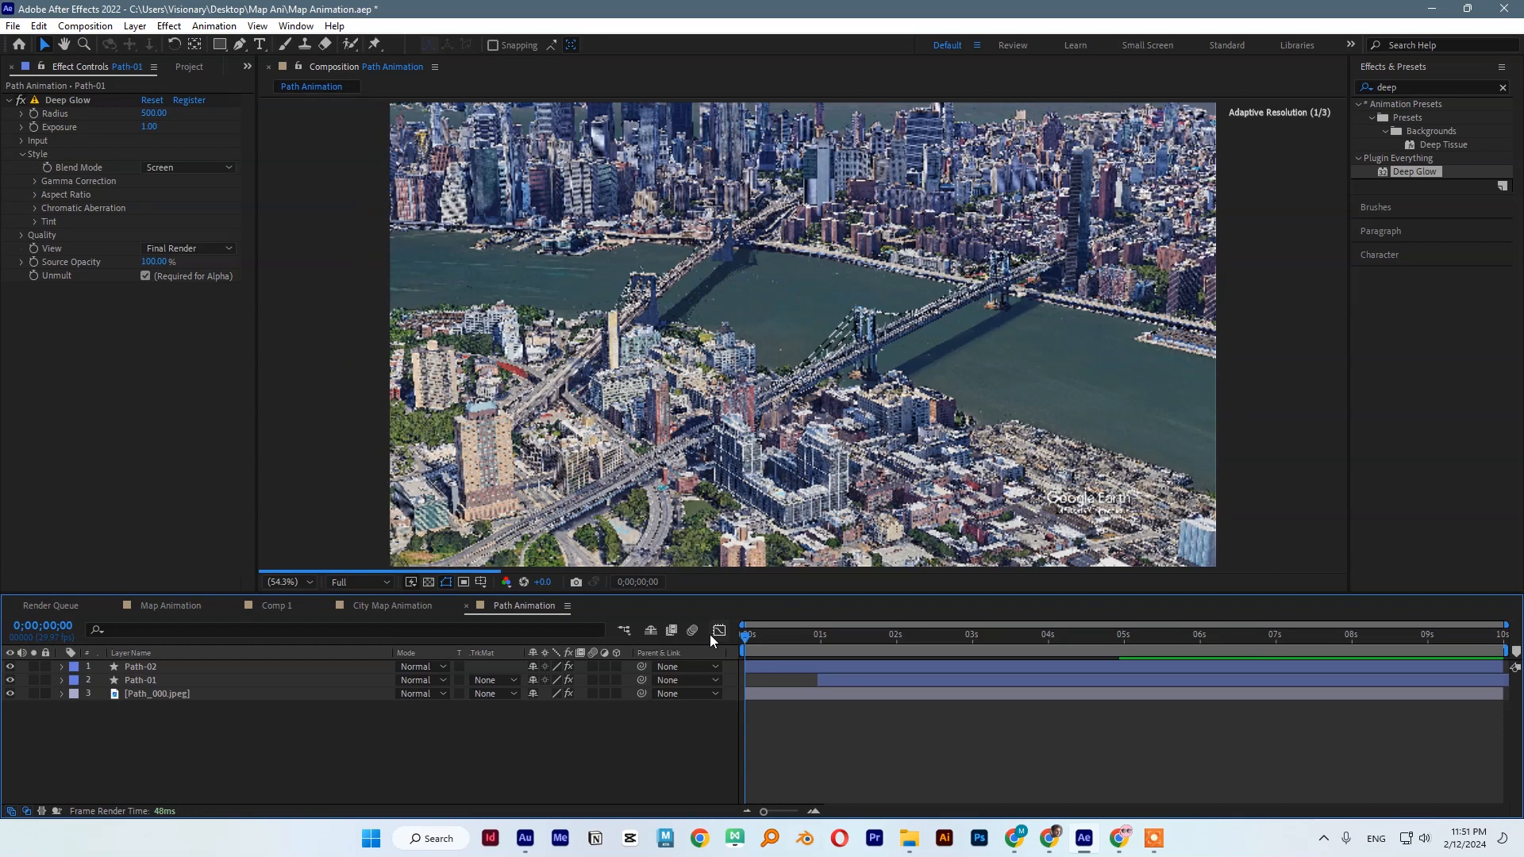
click(1447, 787)
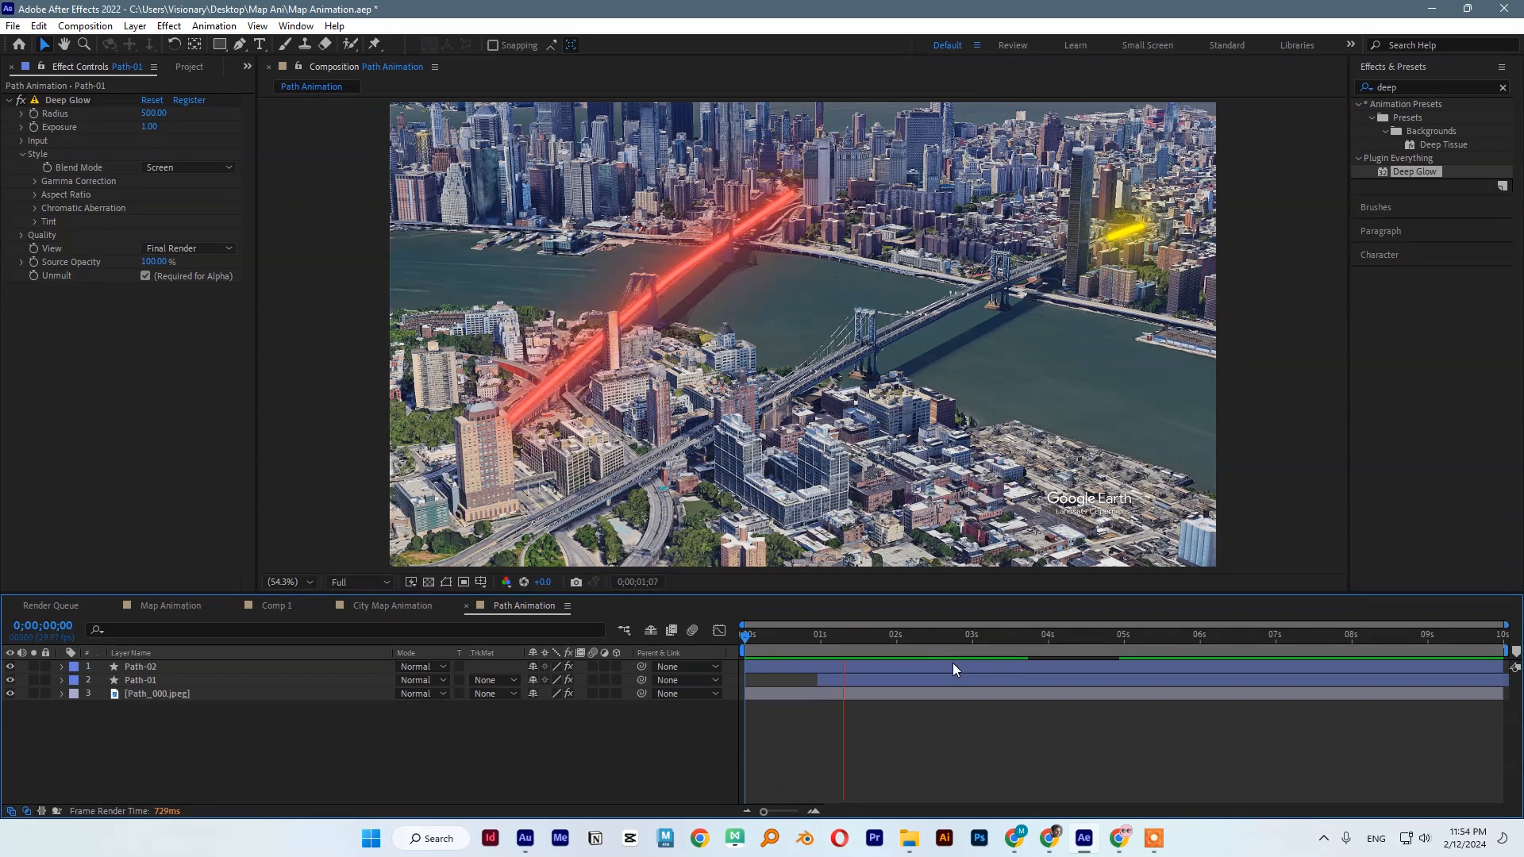
key(space)
Add a two-node camera with the 20mm preset and make Path-02, Path-01 and Path_000.jpeg 3D layers.
right_click(406, 787)
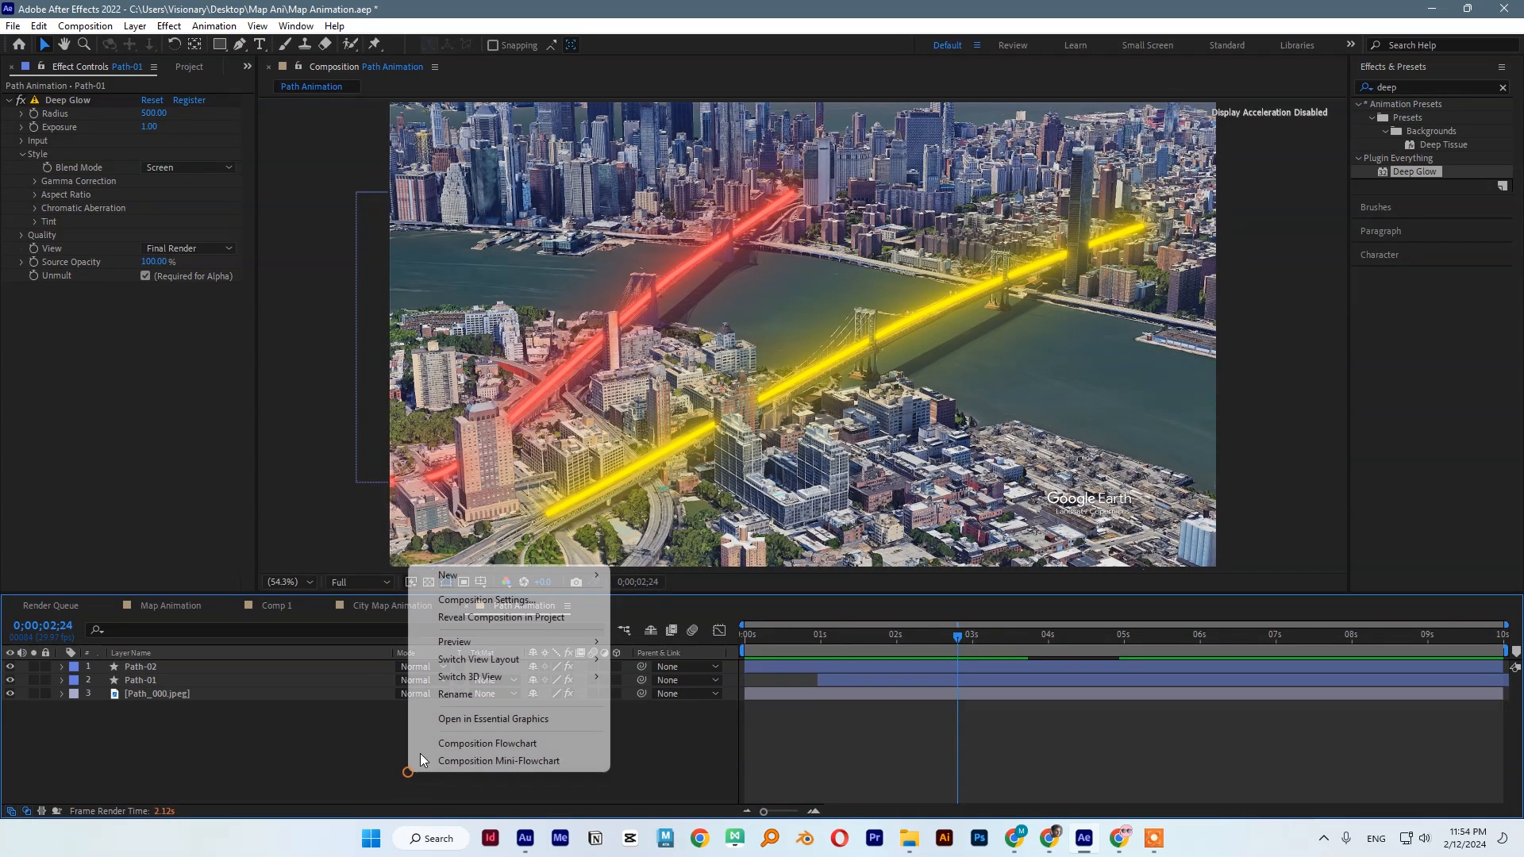
mouse_move(444, 575)
click(659, 652)
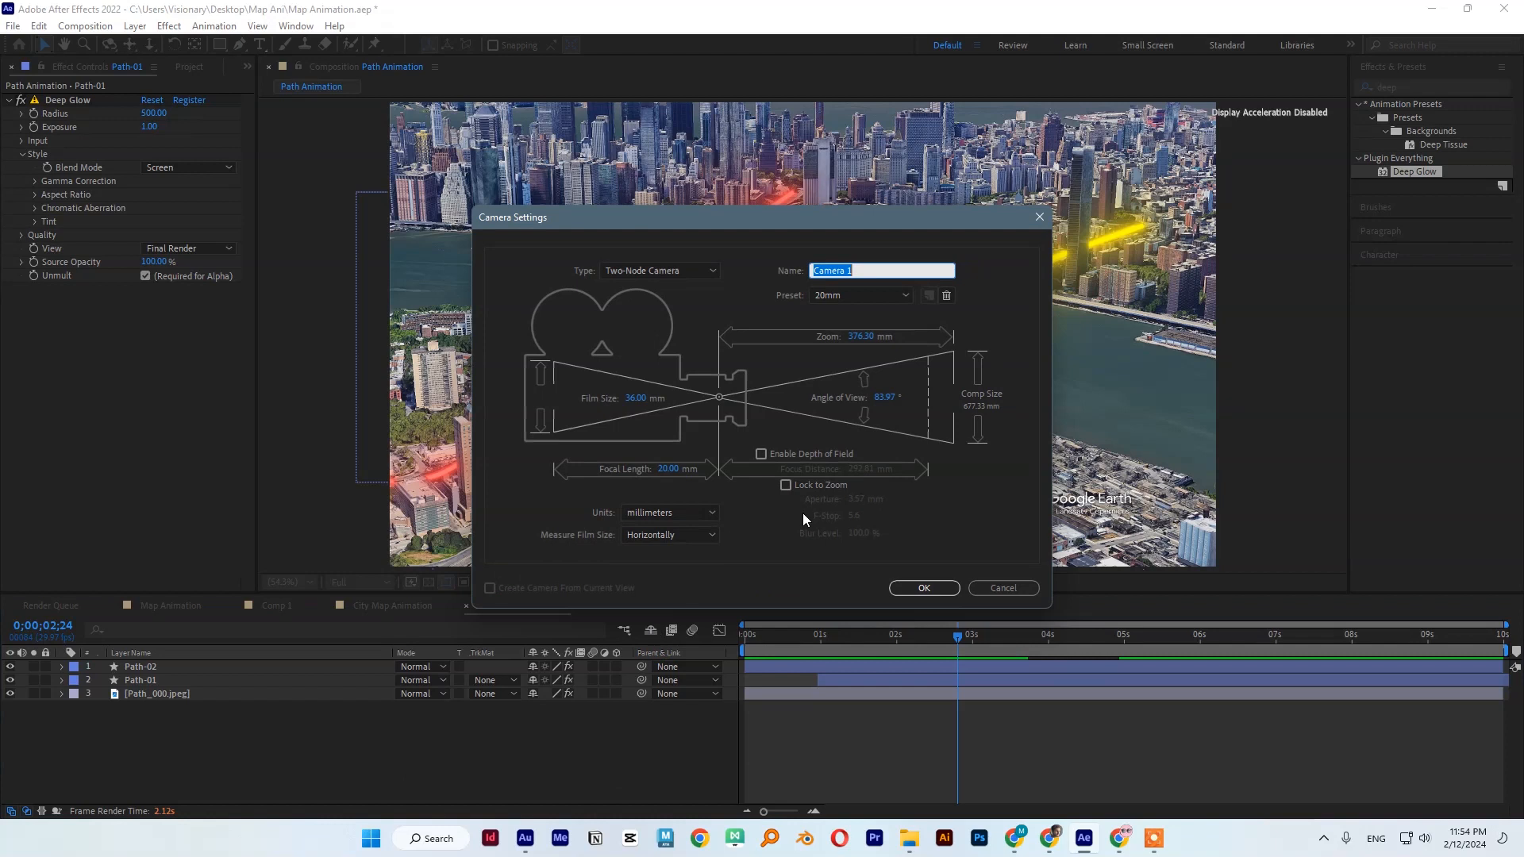
click(919, 588)
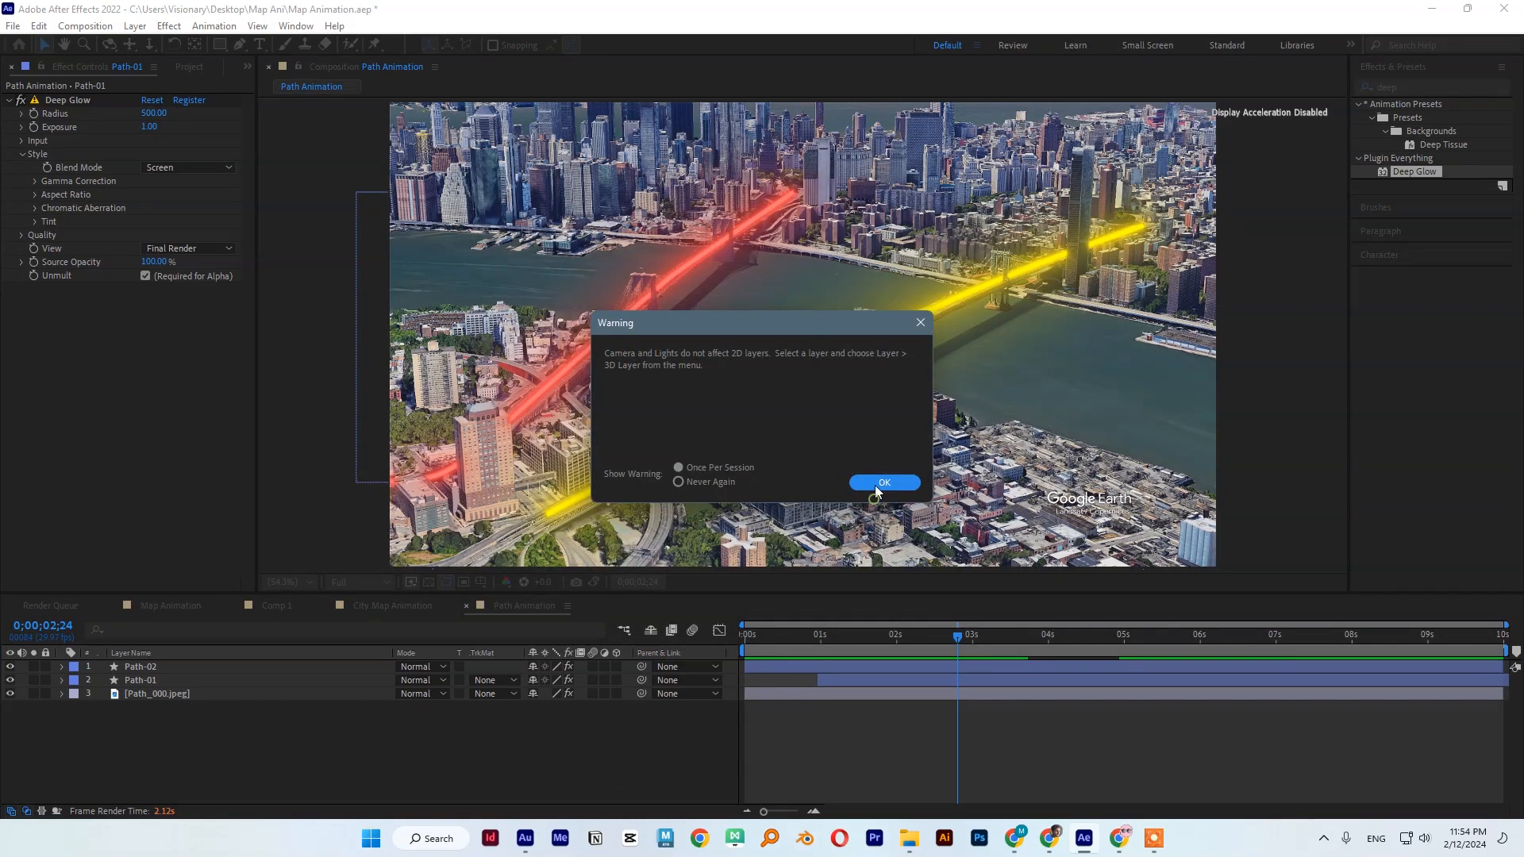
click(874, 484)
drag(618, 679, 617, 704)
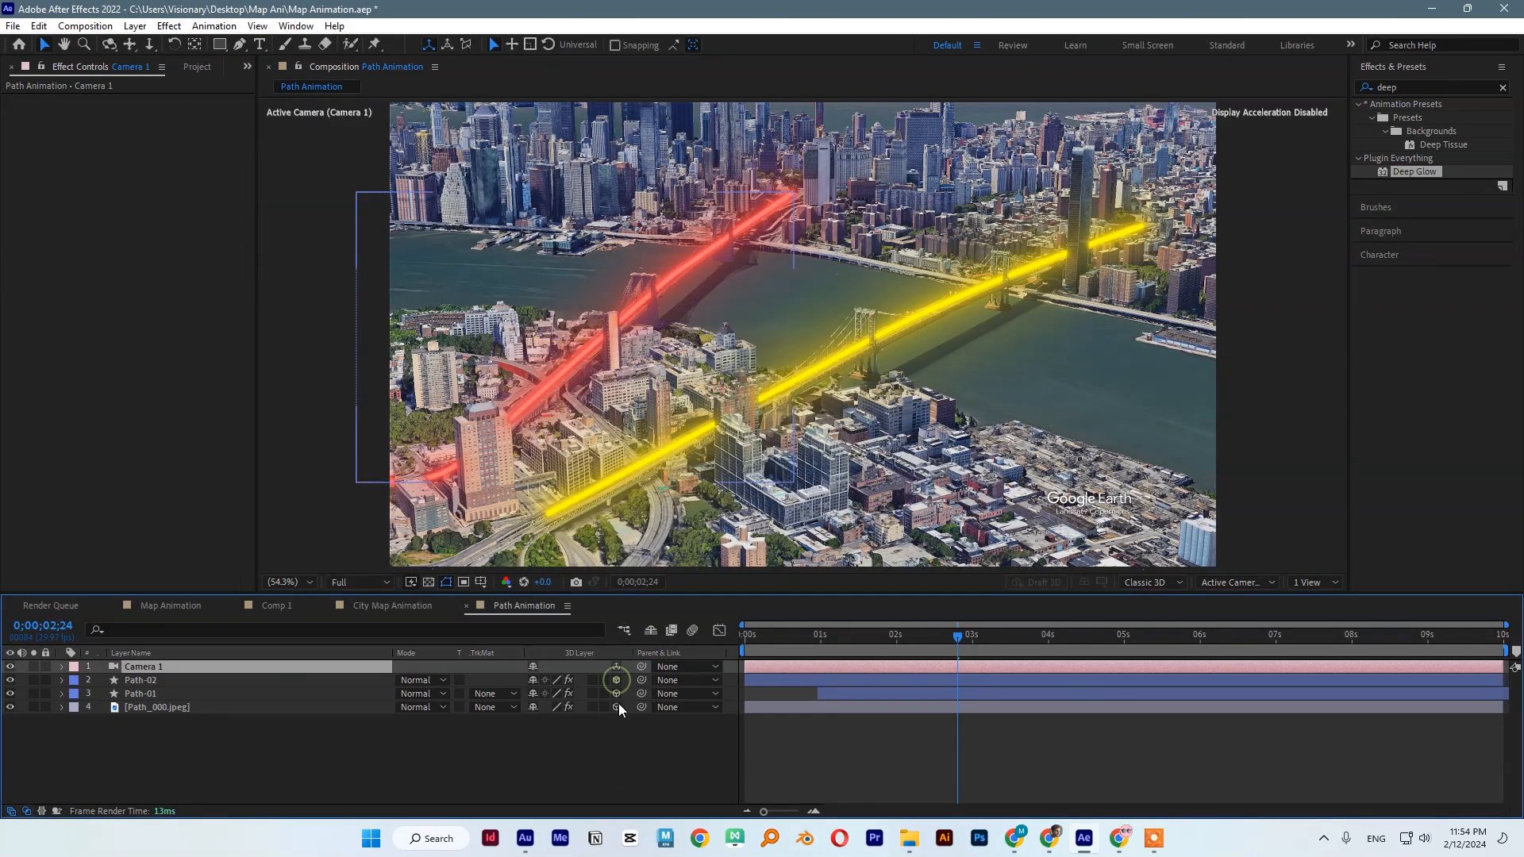
click(393, 768)
Add the expression wiggle(2,15) to the Position of Camera 1.
click(151, 672)
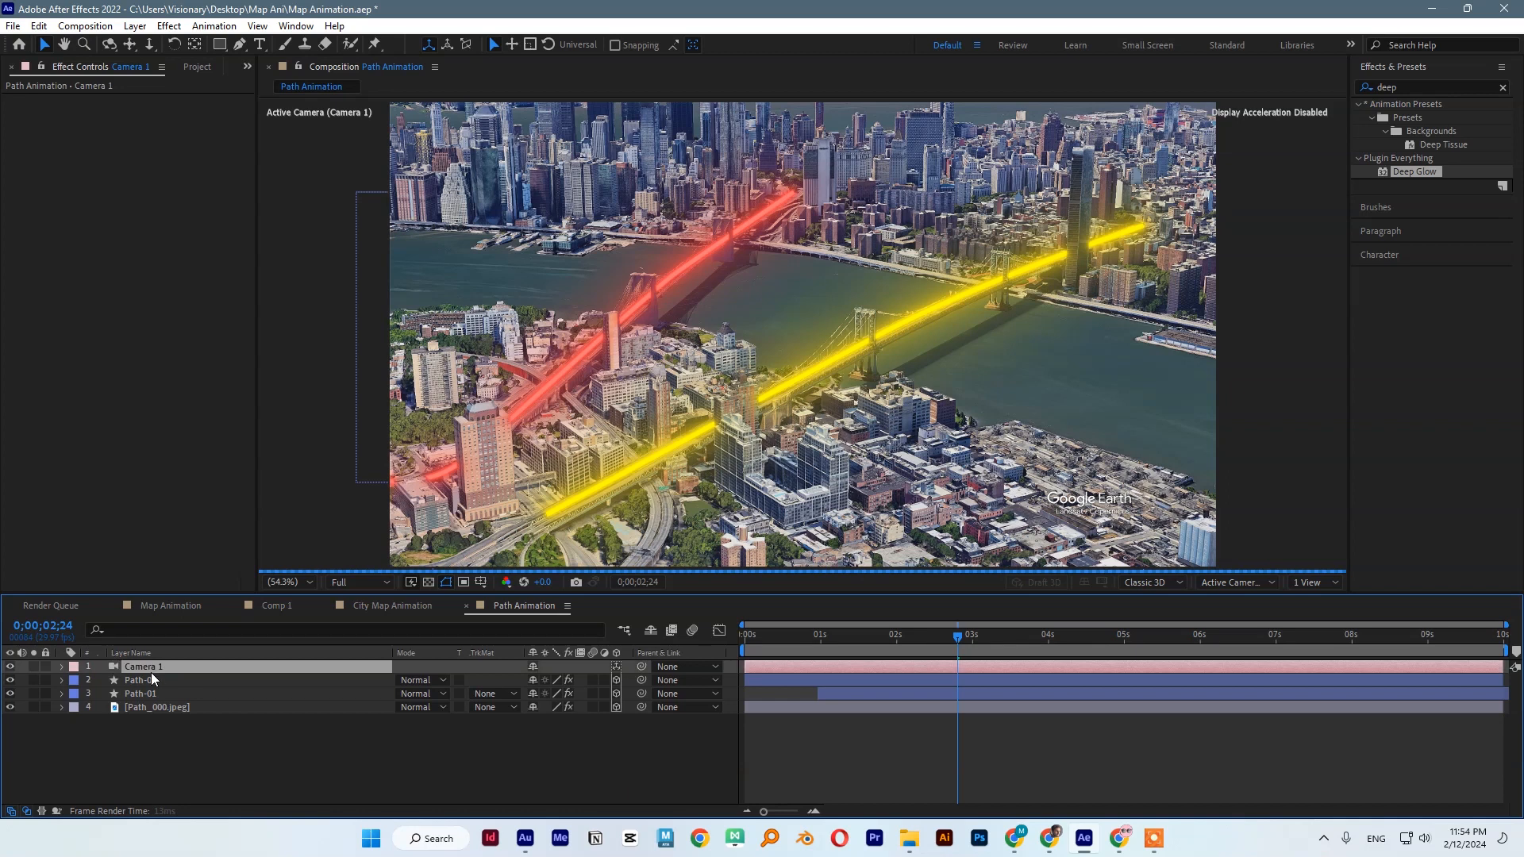
key(p)
alt+click(101, 680)
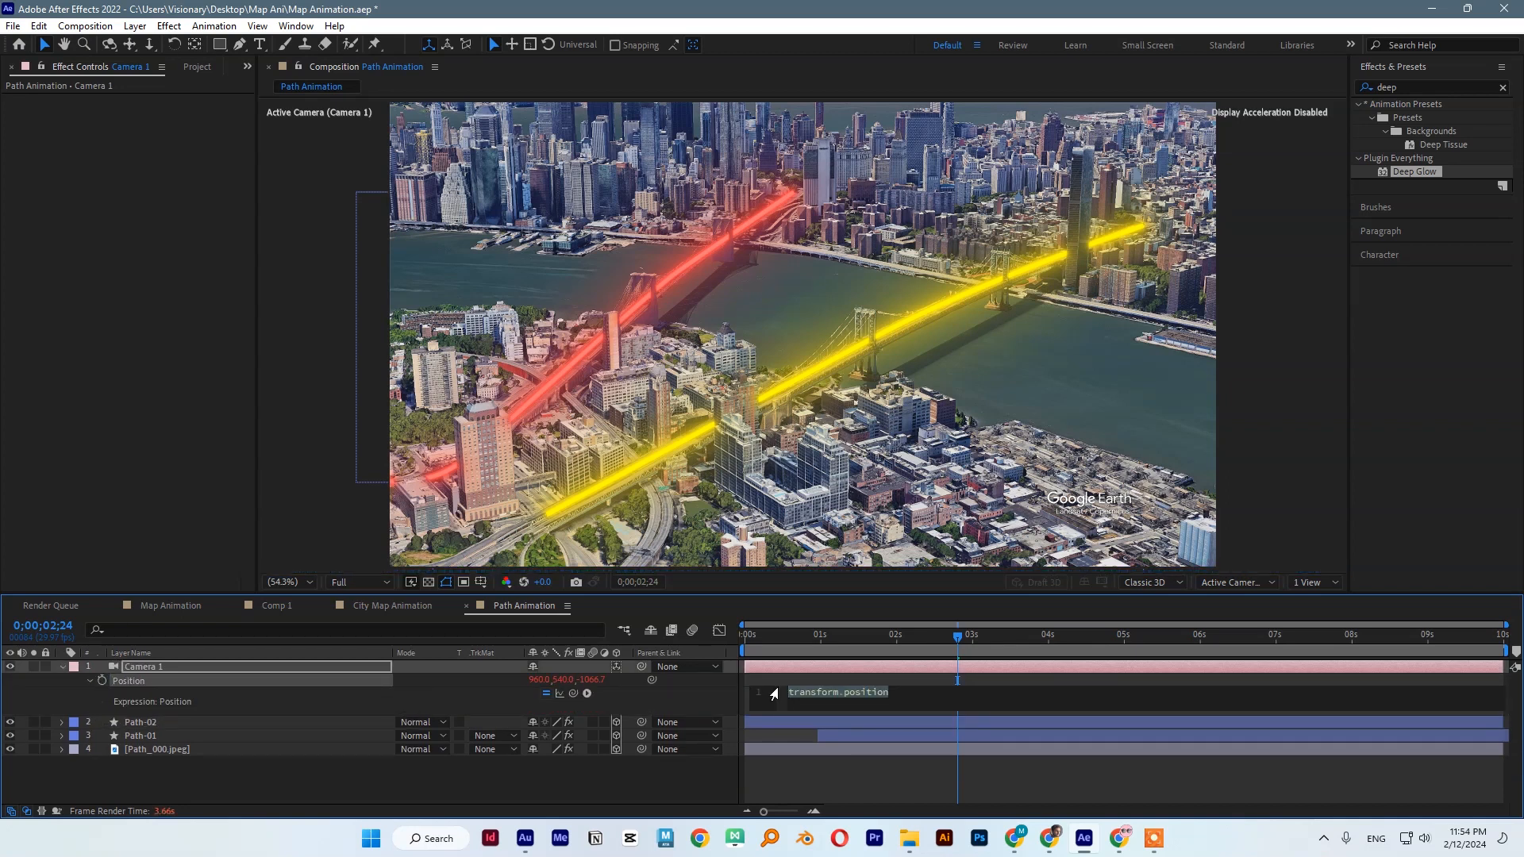
text(w)
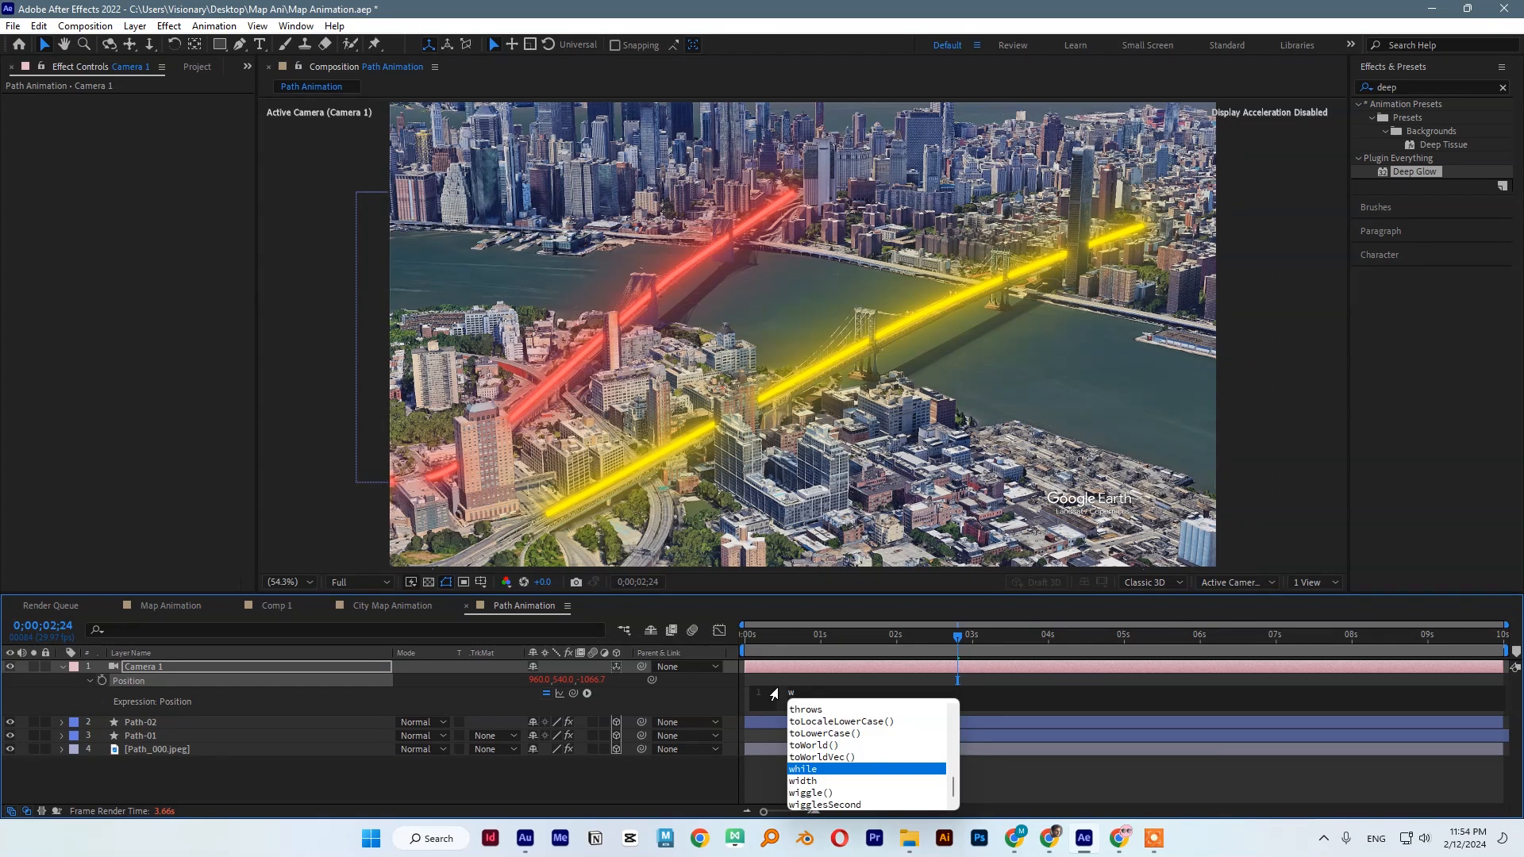
text(ig)
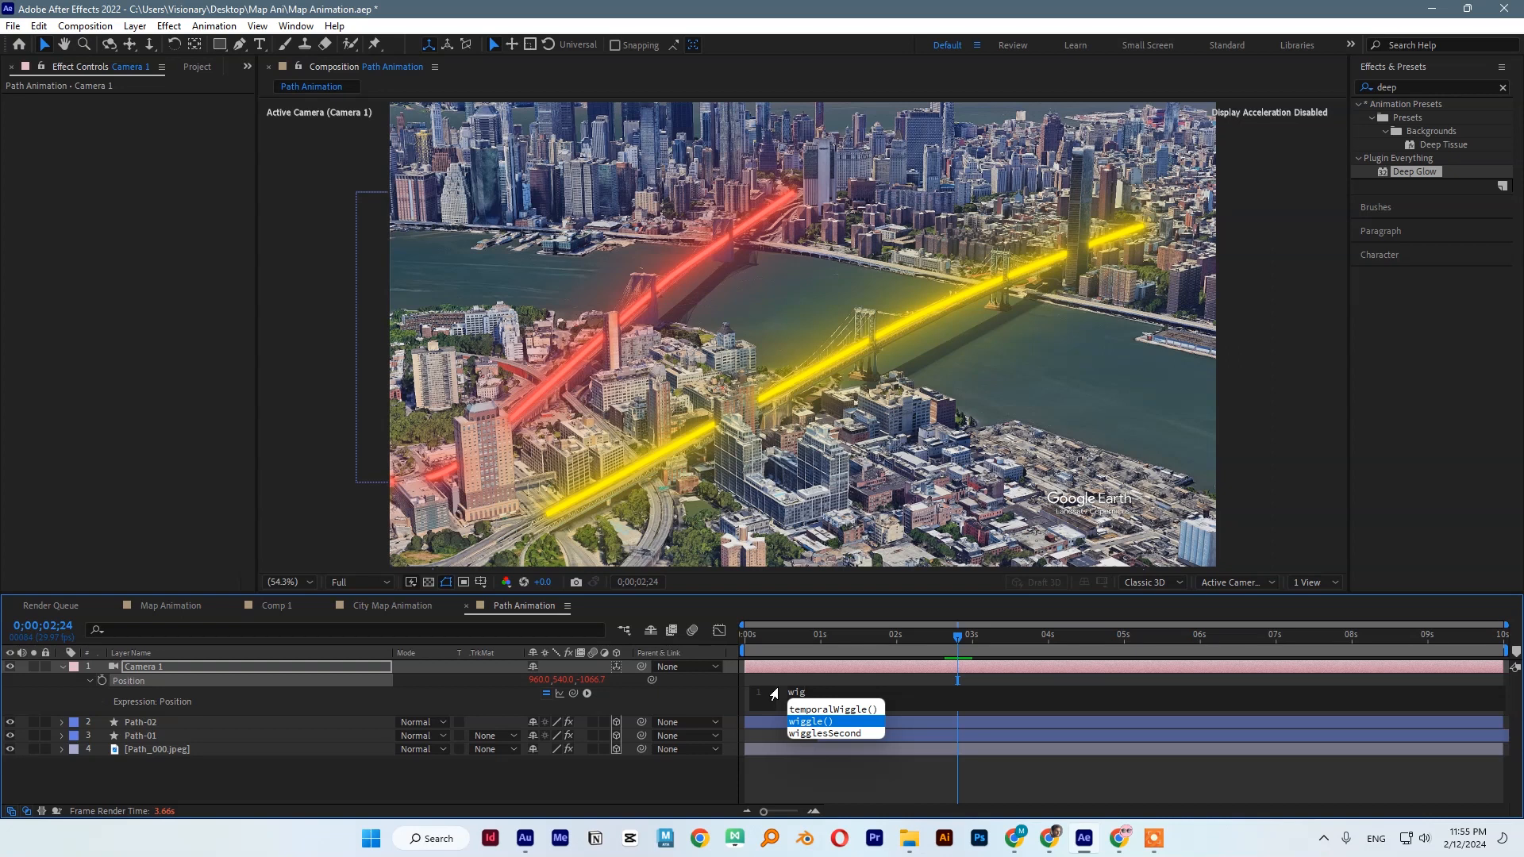
key(Return)
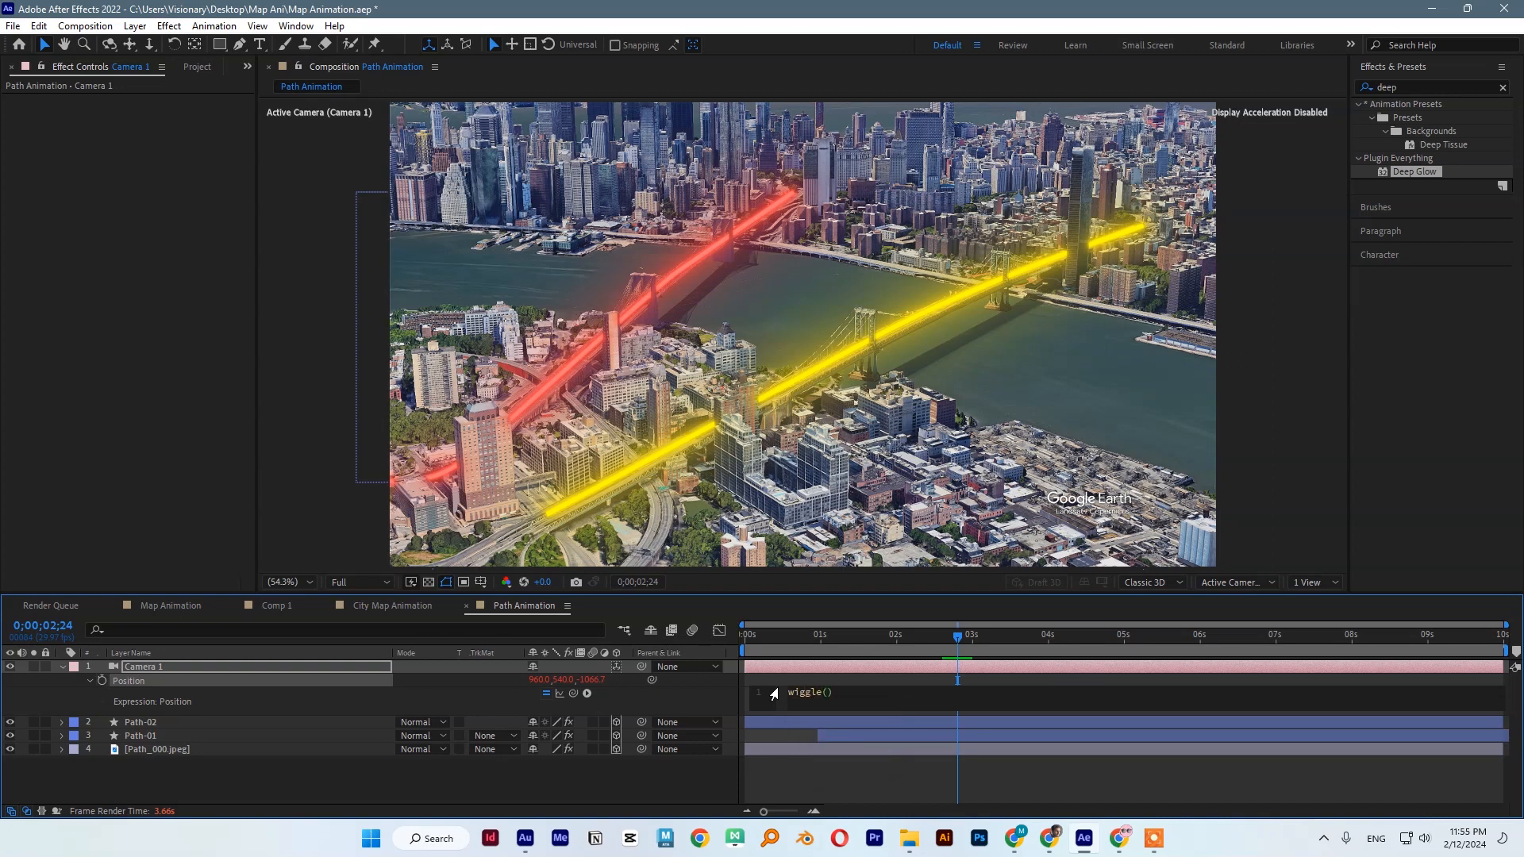
text(2,15)
click(364, 583)
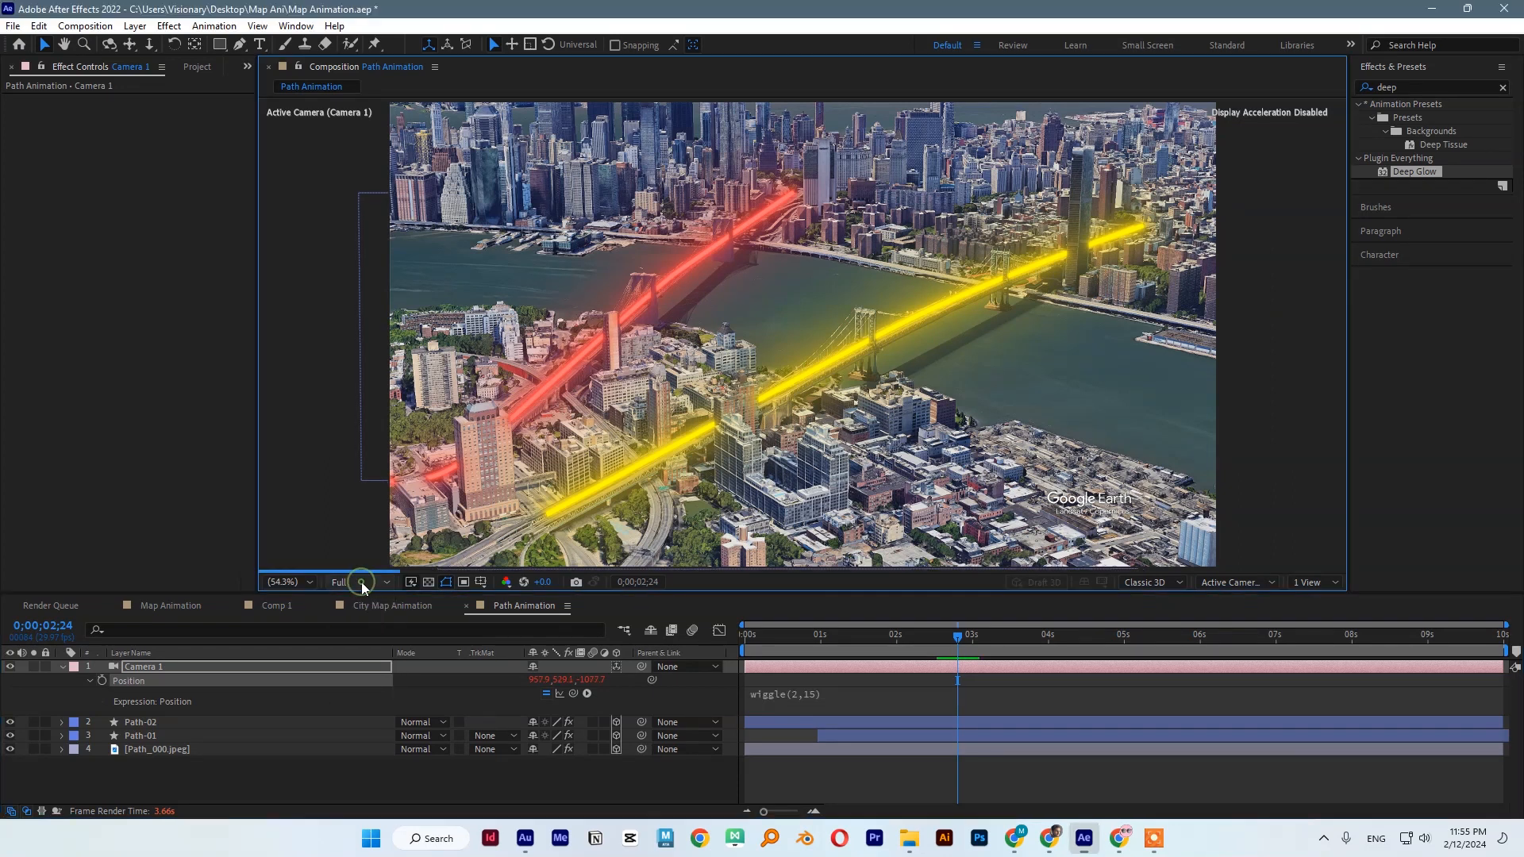
Set the preview resolution to Quarter and play the camera movement from the start of the composition.
click(361, 581)
click(360, 673)
drag(783, 648, 714, 646)
key(space)
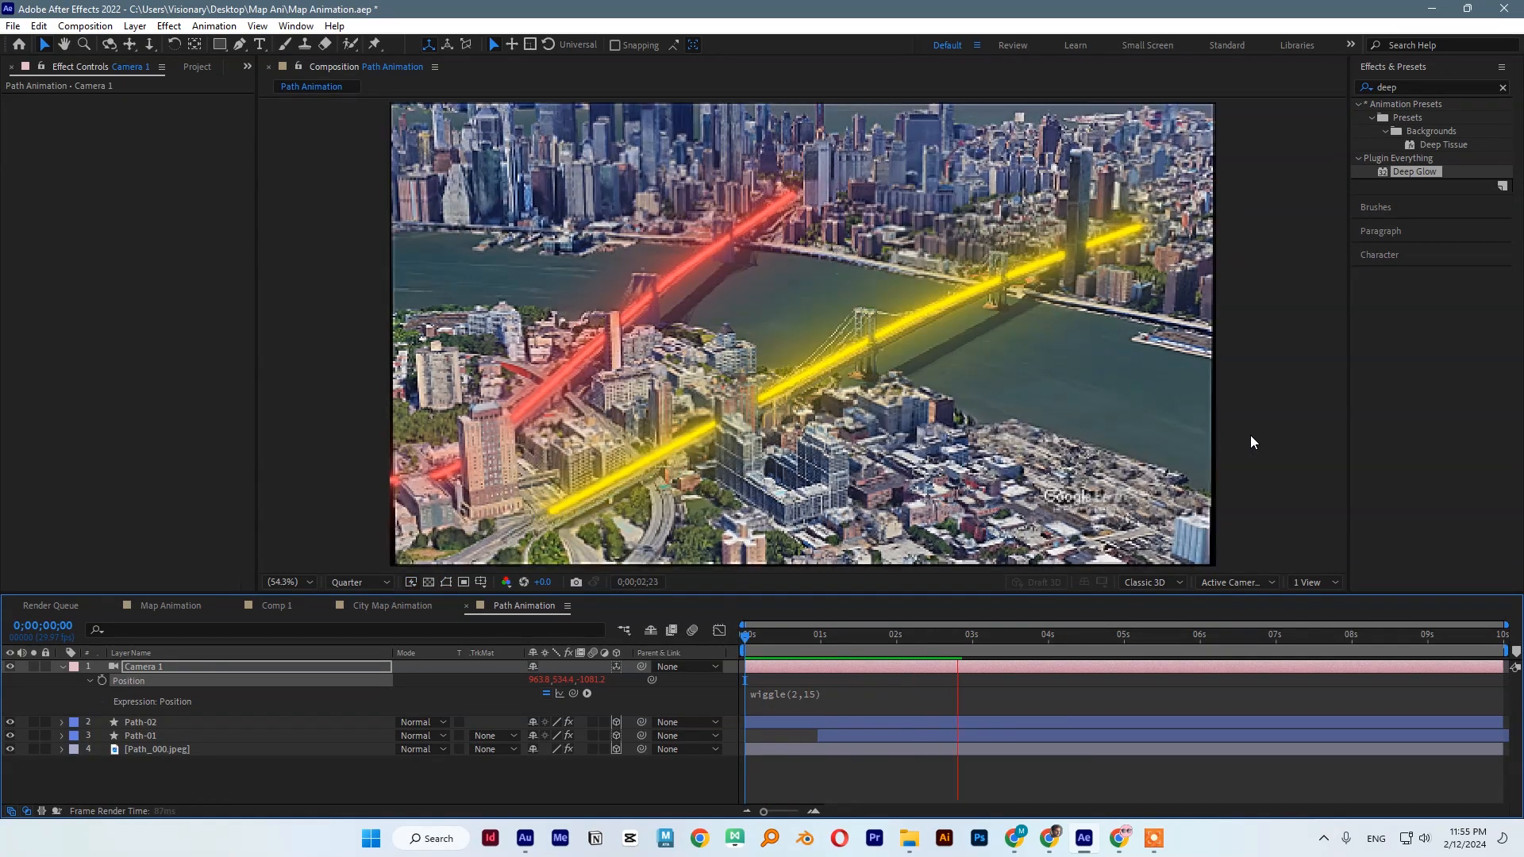
key(space)
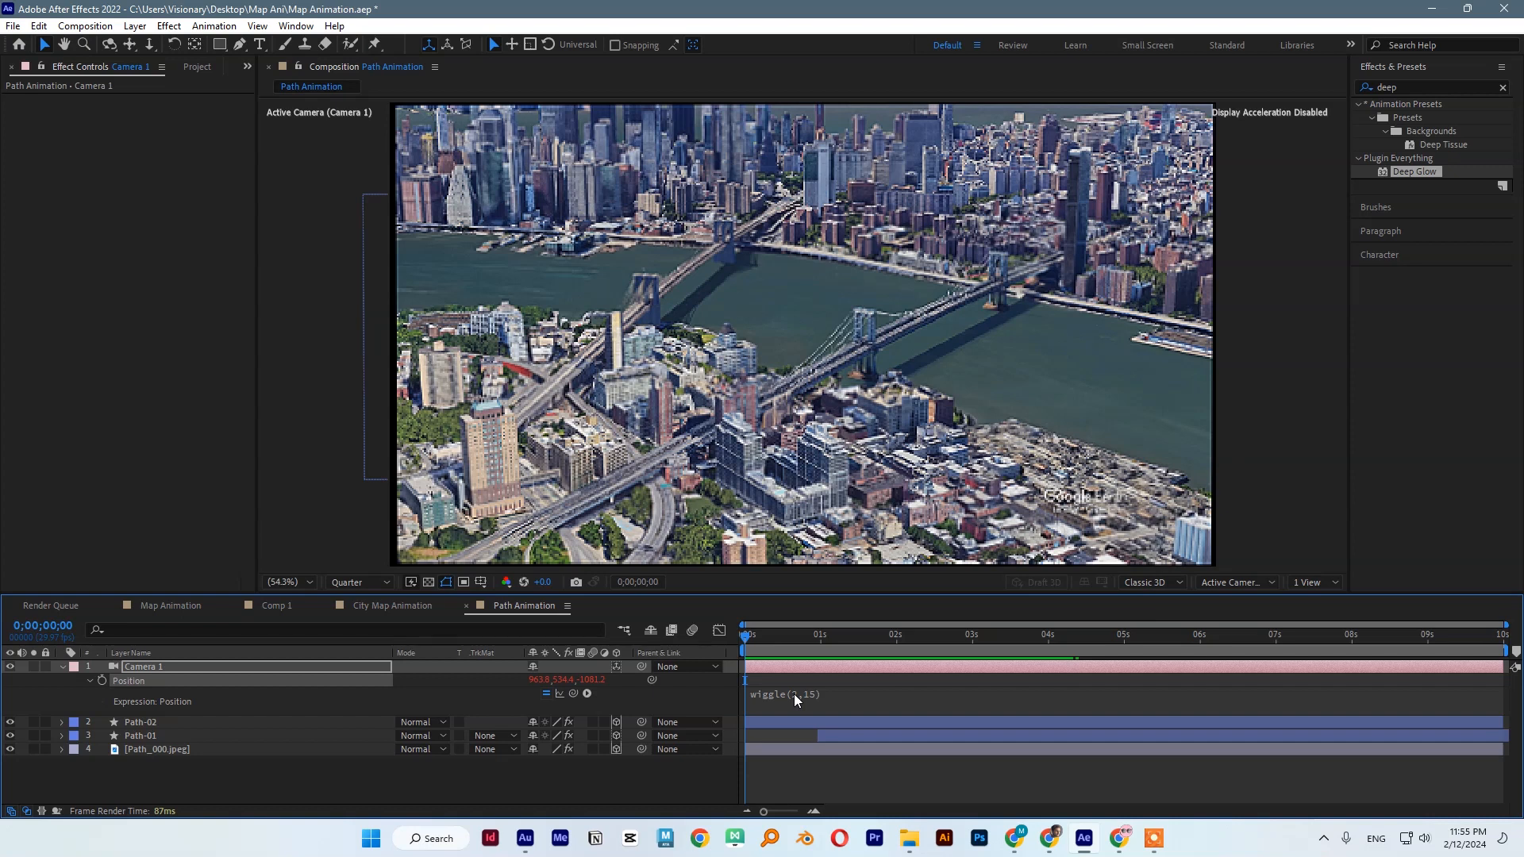
Import the images Main HD.jpeg and Path Animation.png into the project.
click(196, 66)
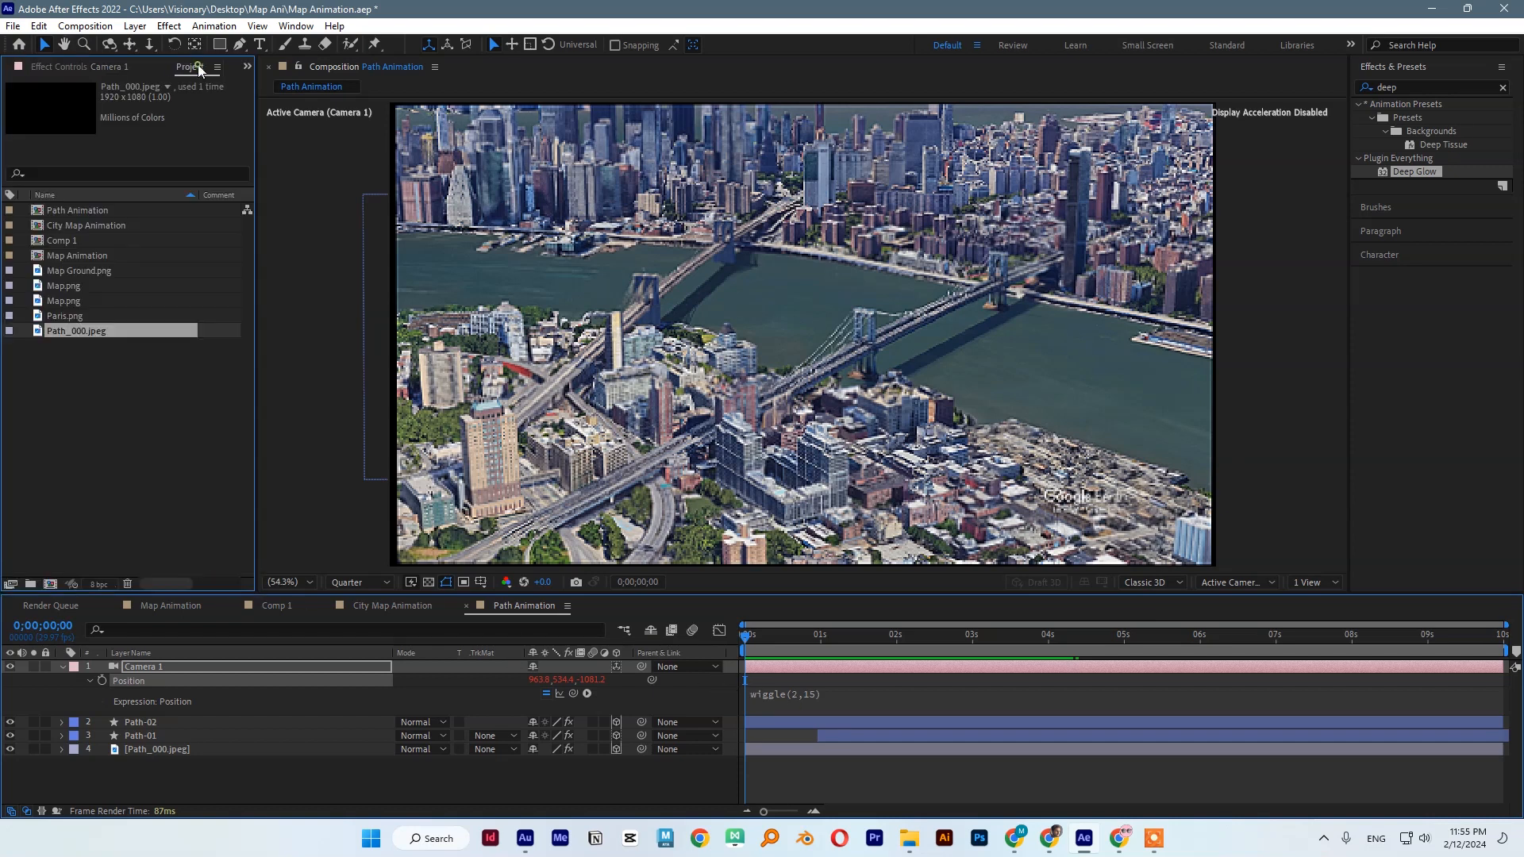
click(374, 778)
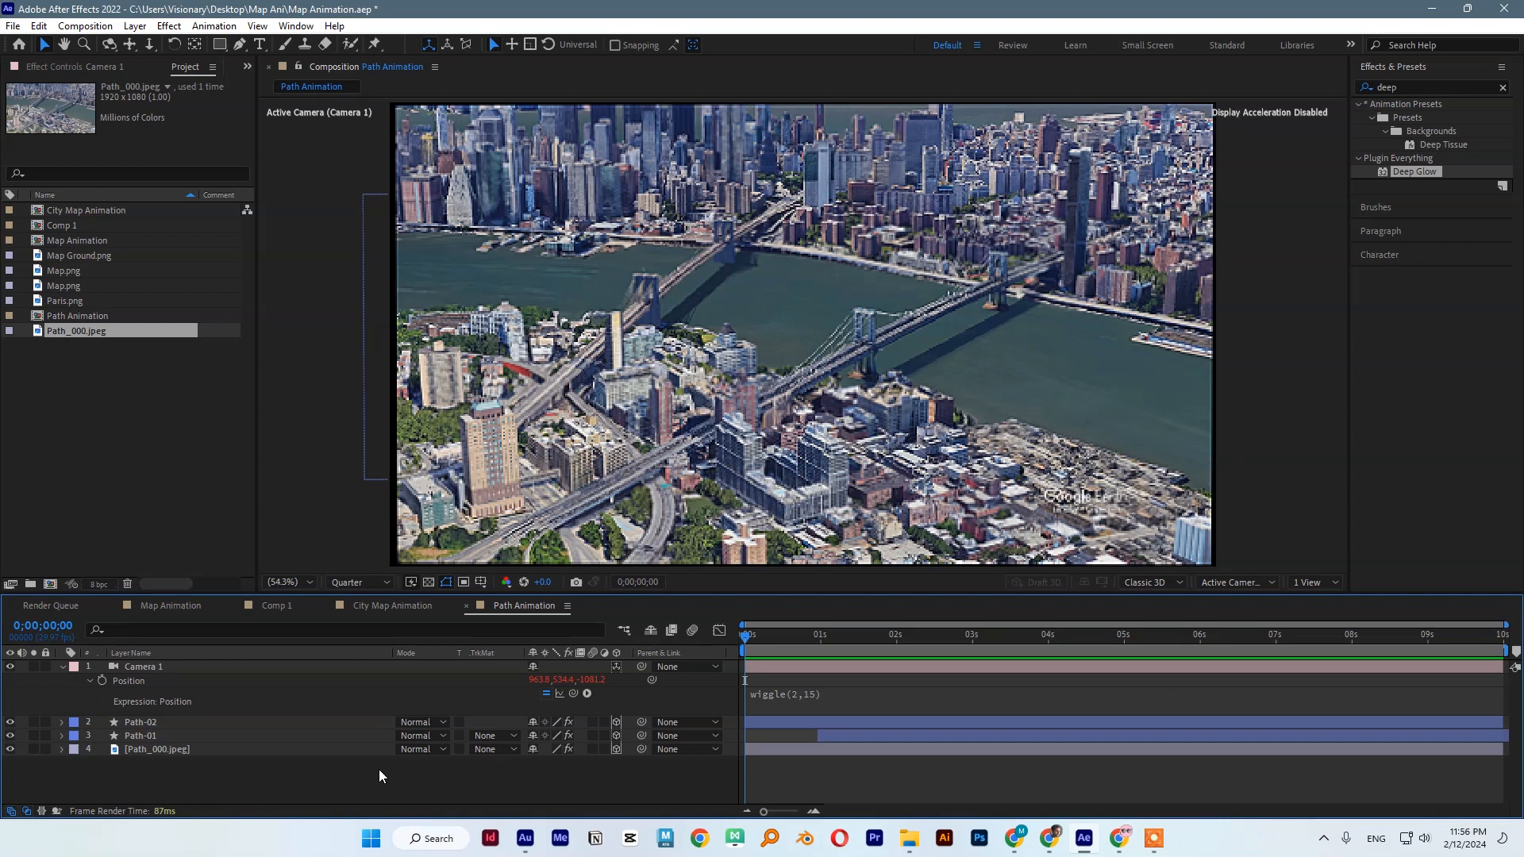
double_click(122, 419)
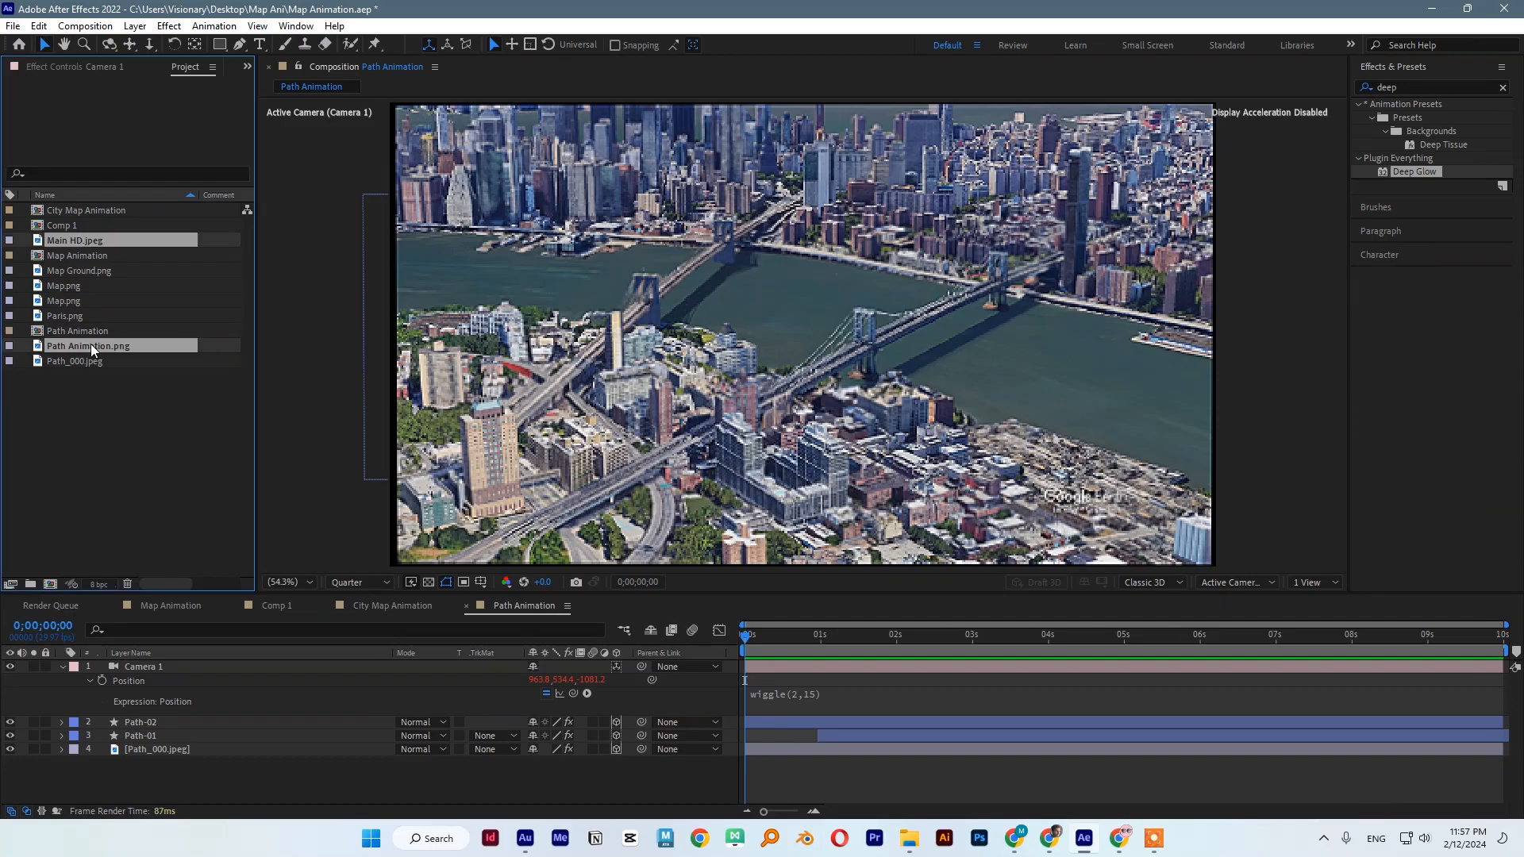
Create a 10-second 1920 x 1080 composition, place Main HD.jpeg in it and set the preview resolution to Full.
key(ctrl+n)
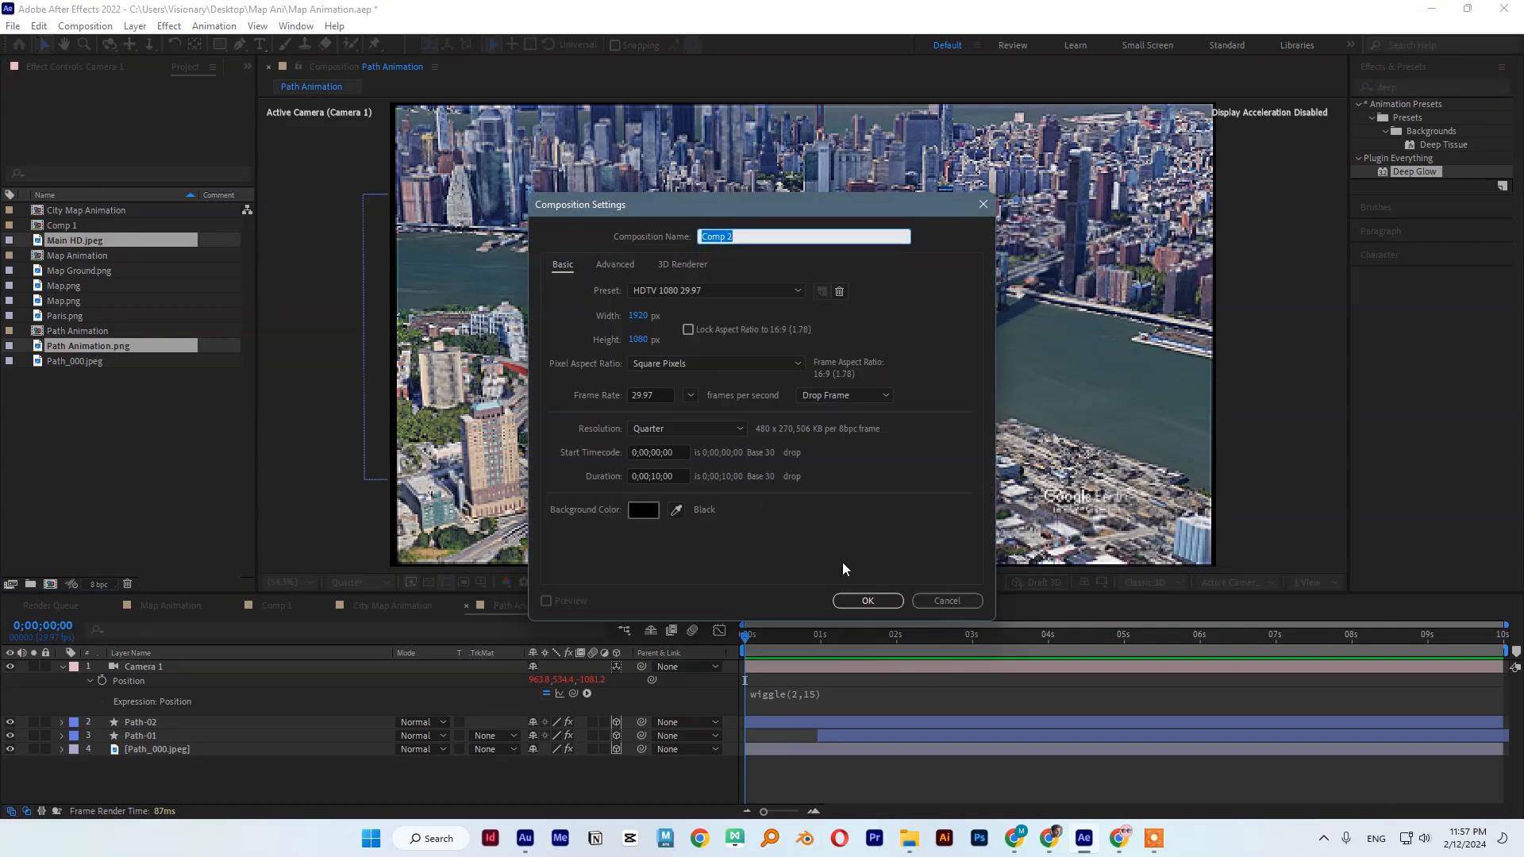
click(863, 608)
drag(75, 255, 231, 713)
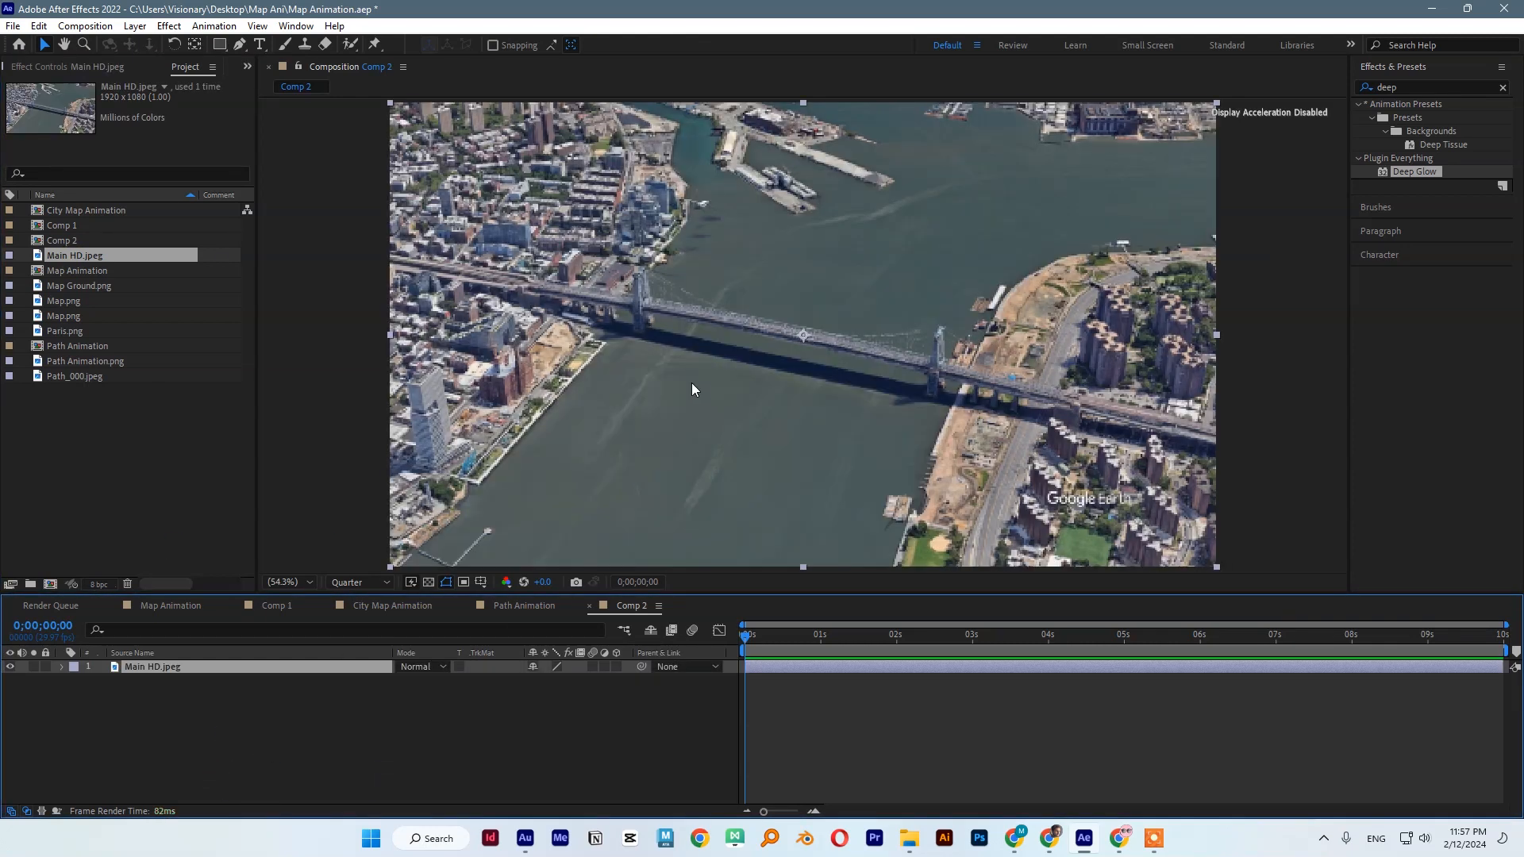
click(356, 583)
click(355, 621)
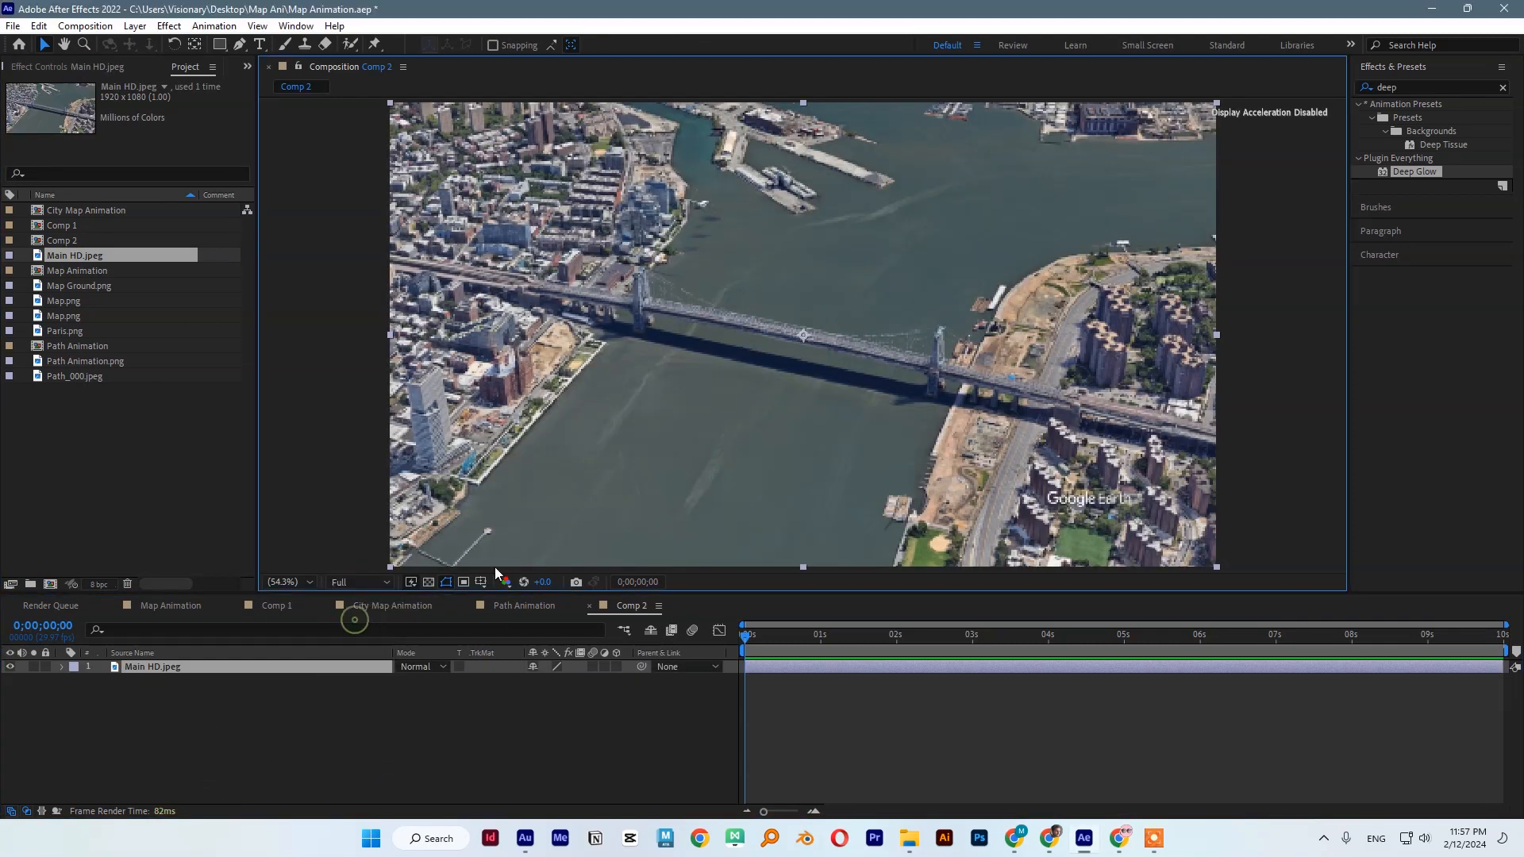
Import the aerial island image Path Animation.png and place it above Main HD.jpeg in the new composition.
click(112, 286)
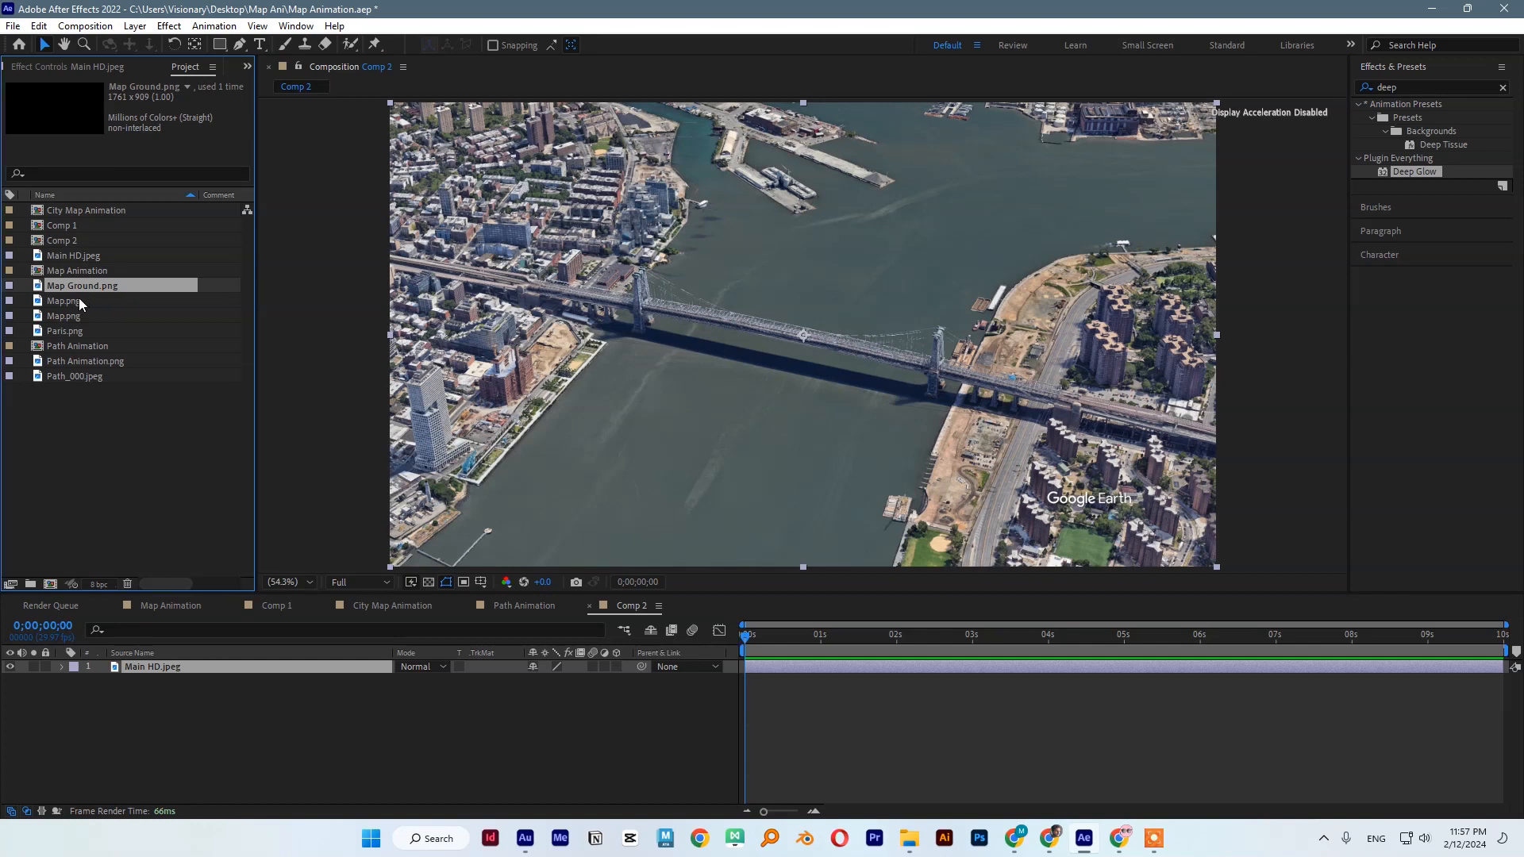
double_click(89, 461)
drag(89, 377, 143, 664)
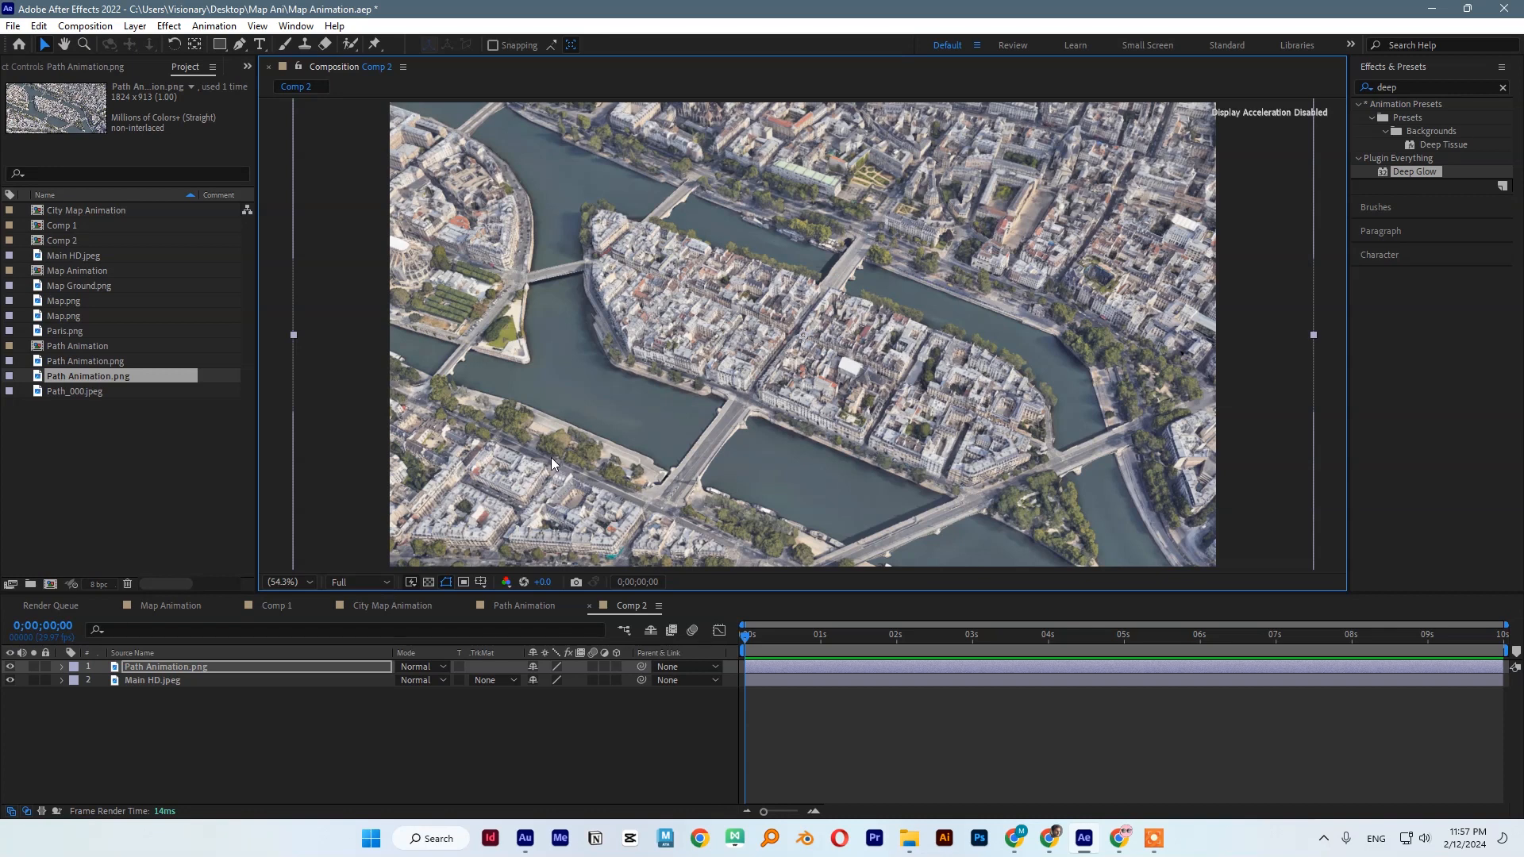
Draw an open stroked path with the Pen tool along the riverside road, over the island's central bridges and up to the image's upper edge.
click(239, 44)
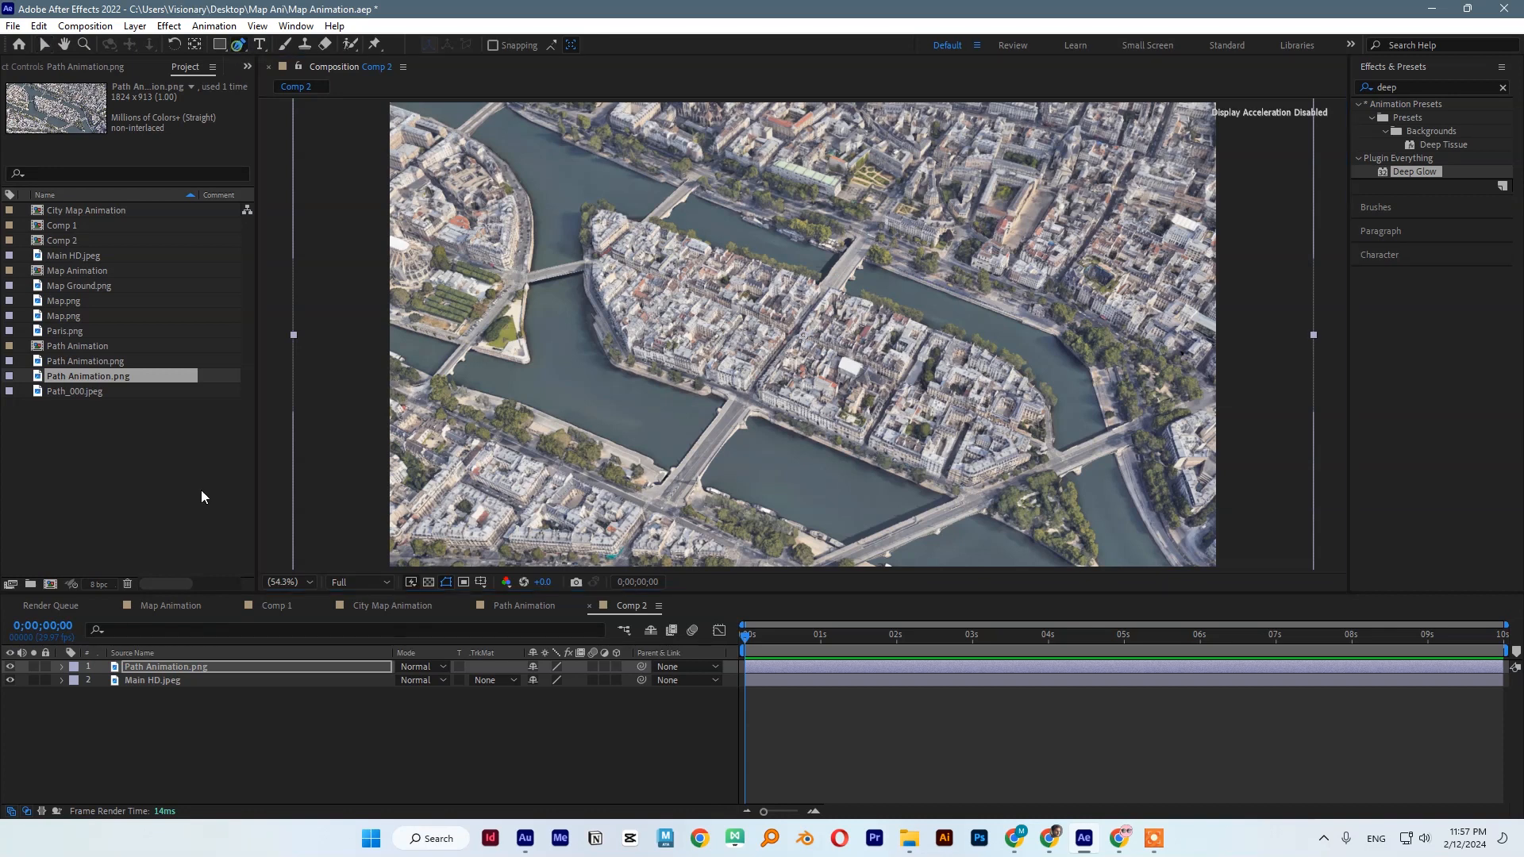
click(203, 717)
click(381, 380)
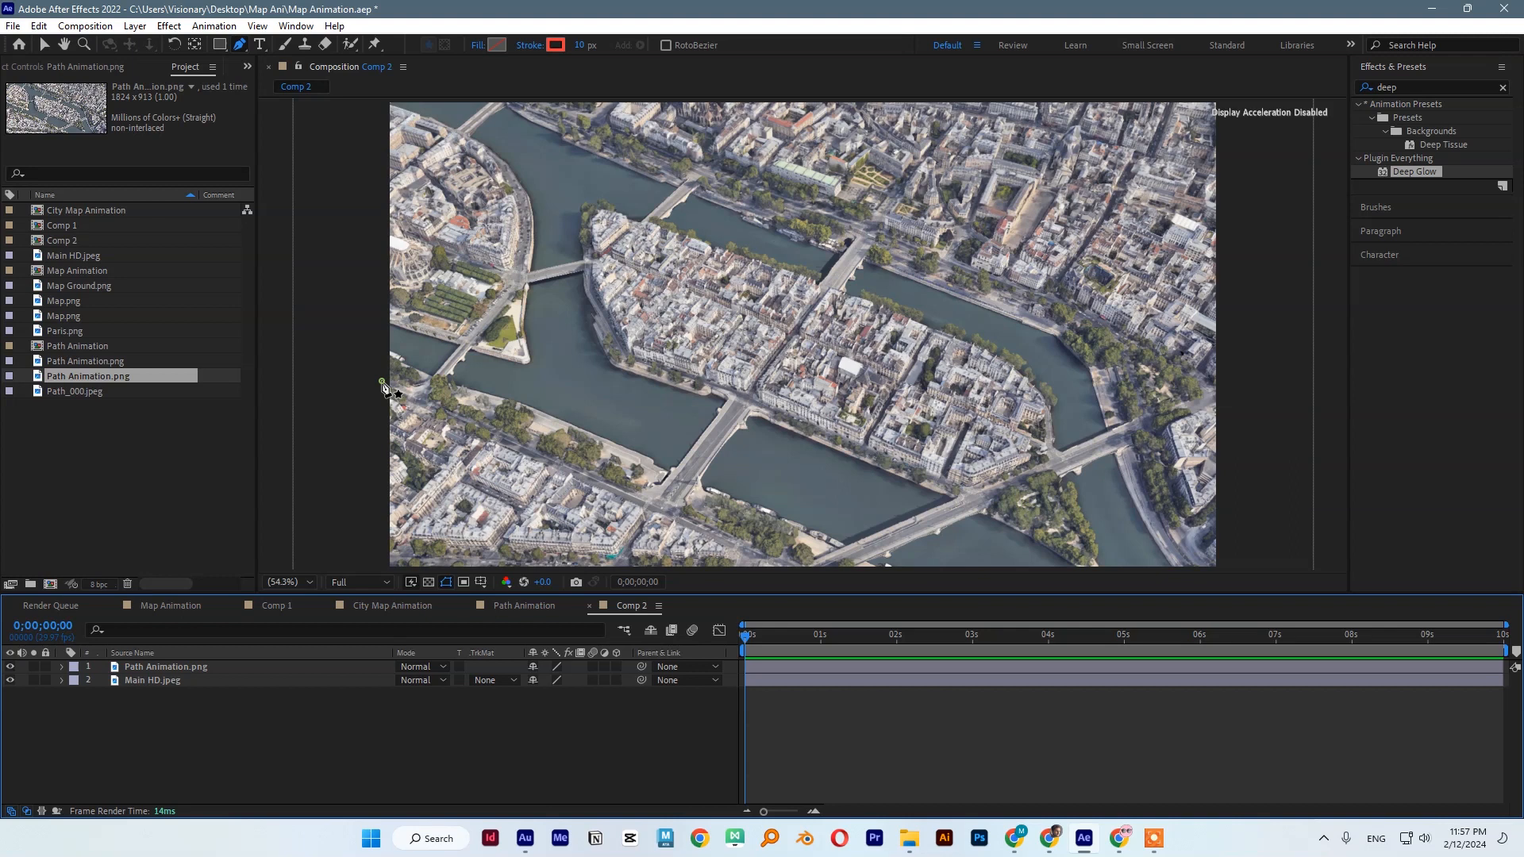
click(639, 504)
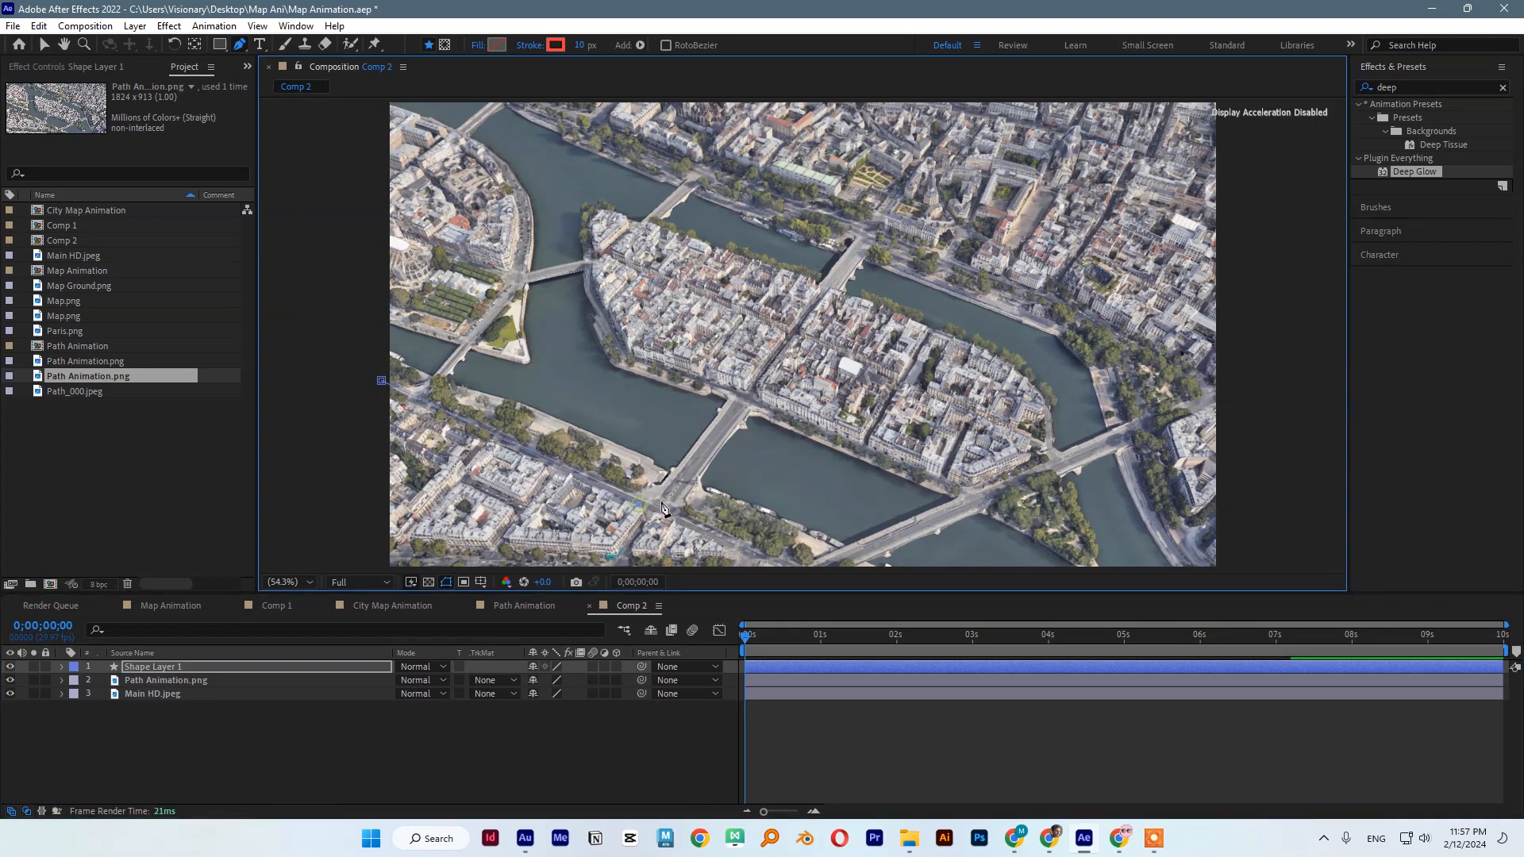
click(875, 237)
click(1050, 295)
click(1106, 211)
click(1141, 153)
click(1173, 101)
key(v)
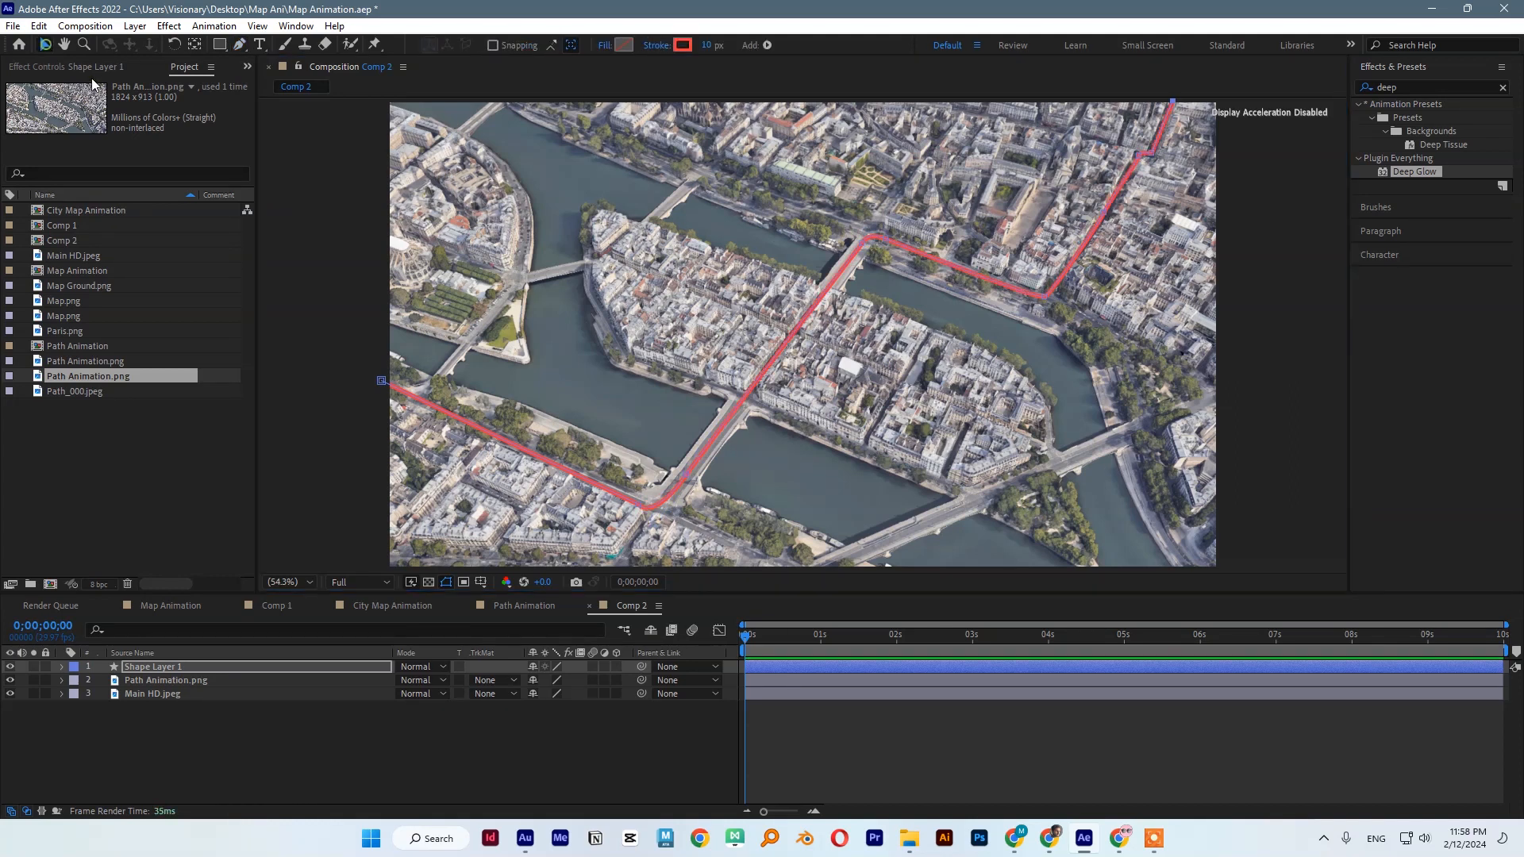
click(626, 731)
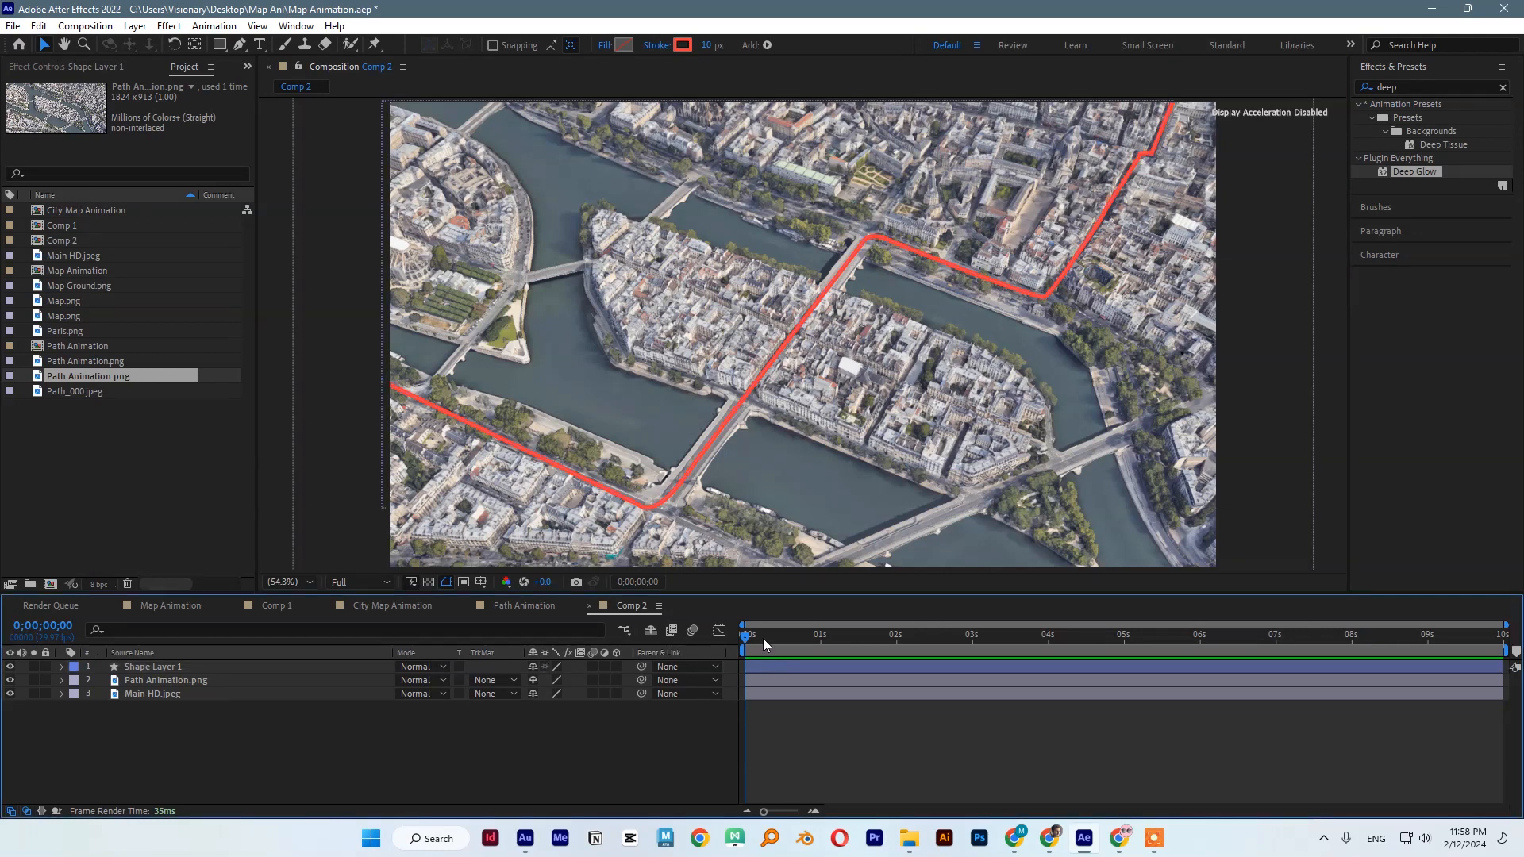
Add Trim Paths to Shape Layer 1 and keyframe End from 0% at the start to 100% at about 3 seconds.
click(62, 667)
click(624, 680)
click(675, 601)
click(90, 707)
drag(539, 734, 445, 734)
click(116, 734)
drag(745, 637, 967, 637)
drag(536, 734, 1125, 724)
drag(967, 637, 711, 656)
Change the stroke color of Shape Layer 1 to yellow, apply Deep Glow to it and preview the animation.
click(682, 45)
click(817, 635)
click(798, 684)
double_click(1415, 172)
click(1095, 722)
key(space)
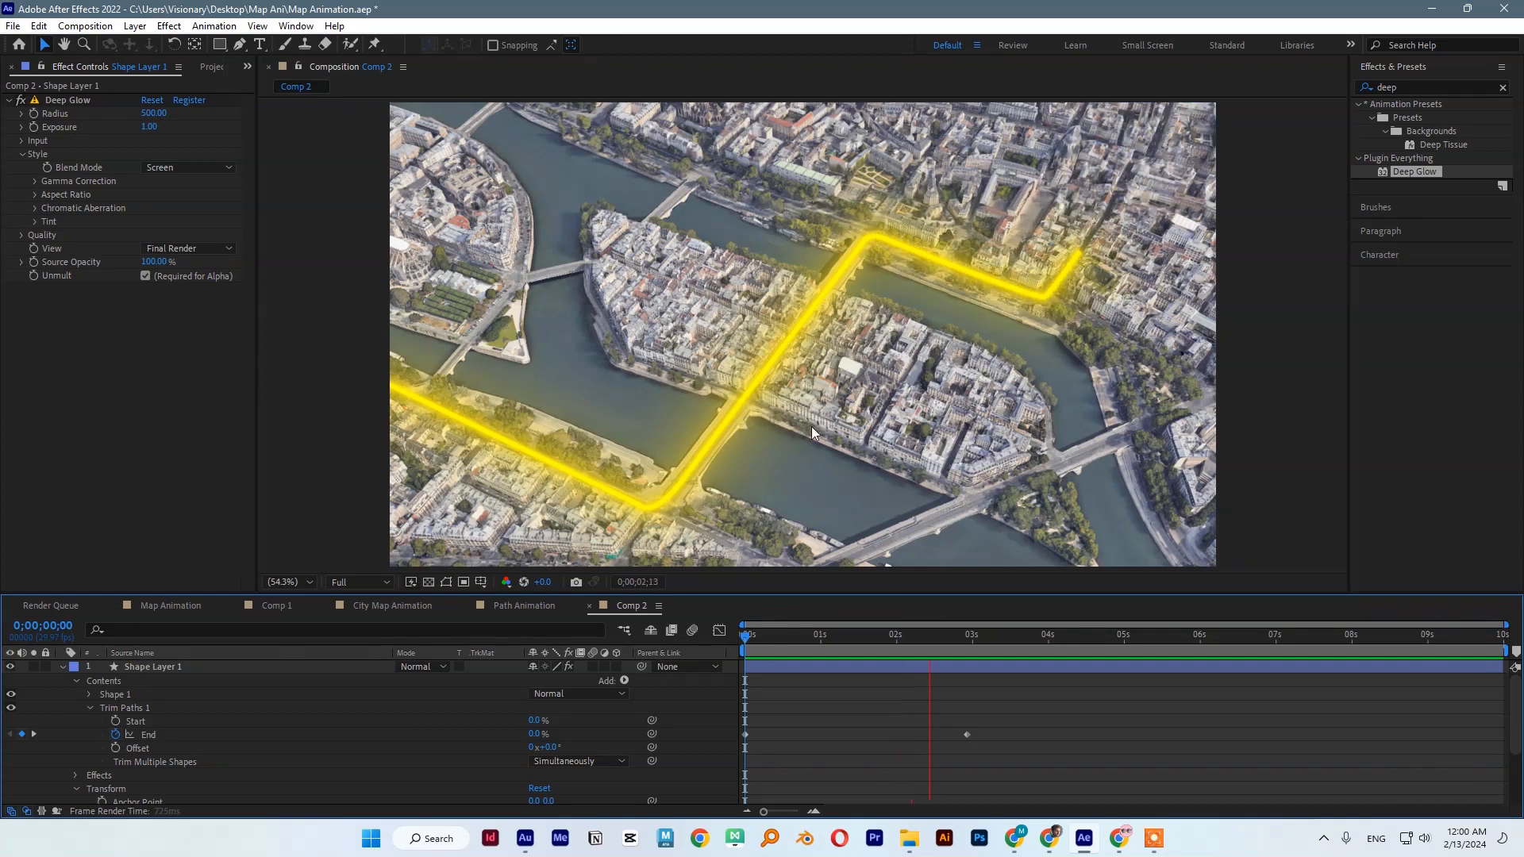
Pre-compose Shape Layer 1 and Path Animation.png together as Pre-comp 1 and hide the resulting layer.
click(976, 640)
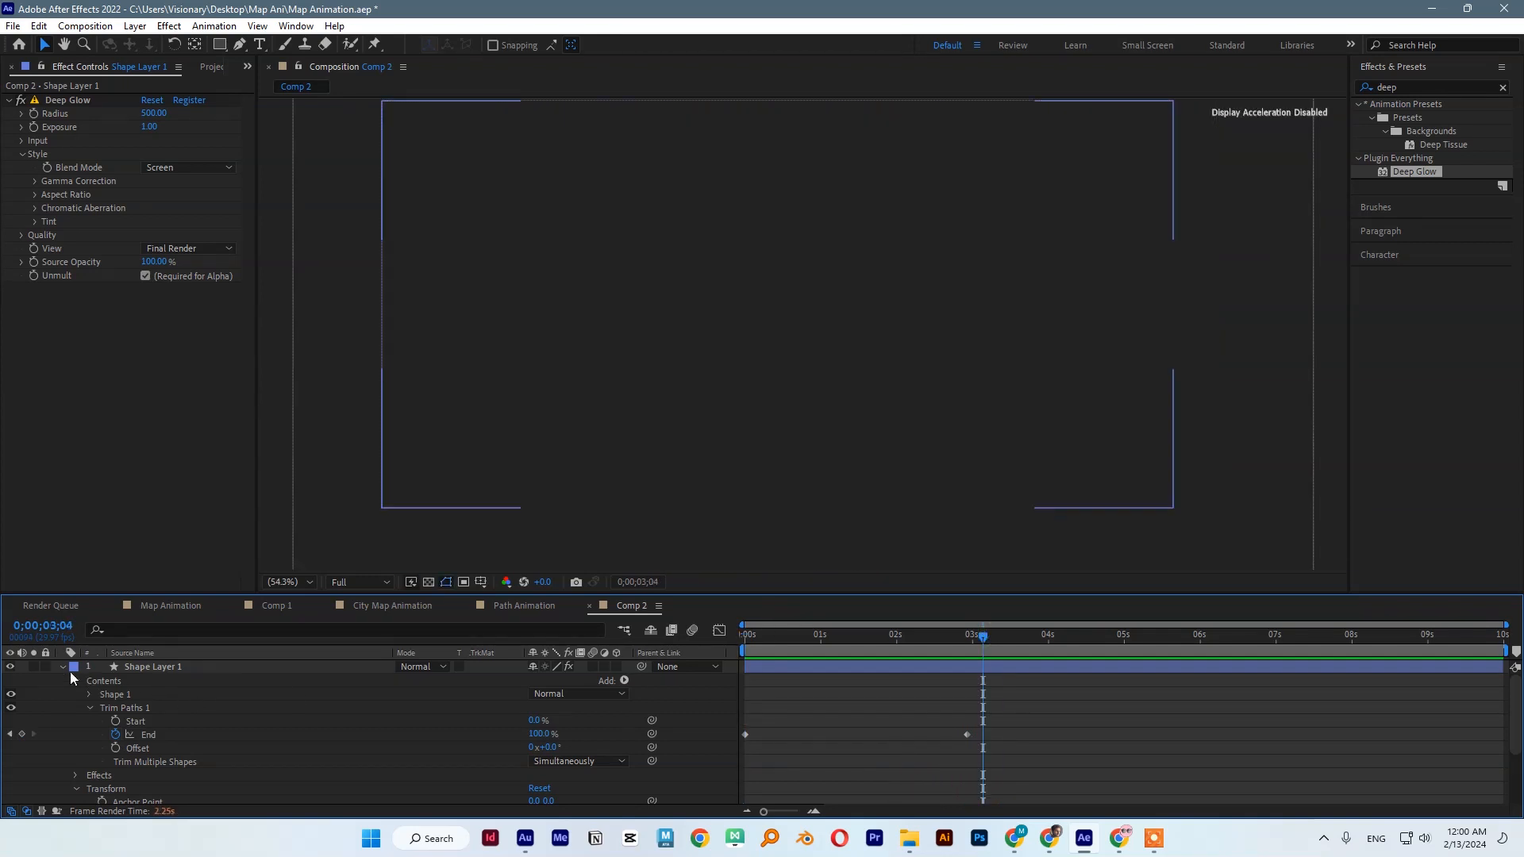
click(63, 667)
click(164, 679)
shift+click(159, 666)
right_click(201, 684)
click(254, 577)
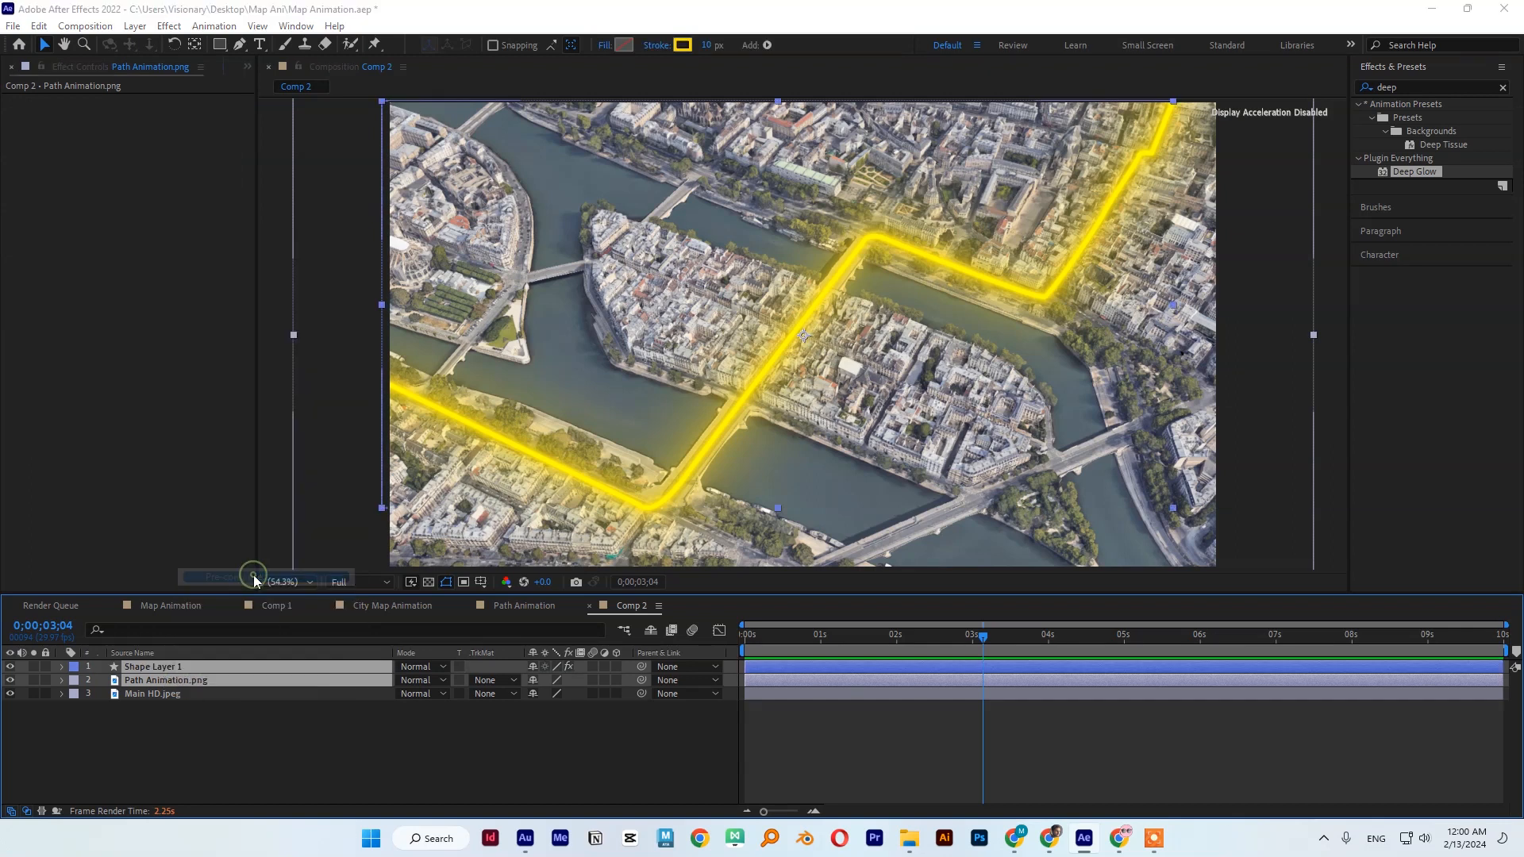
key(Return)
click(9, 667)
Draw a yellow stroked path with the Pen tool along the full length of the bridge in Main HD.jpeg.
click(170, 681)
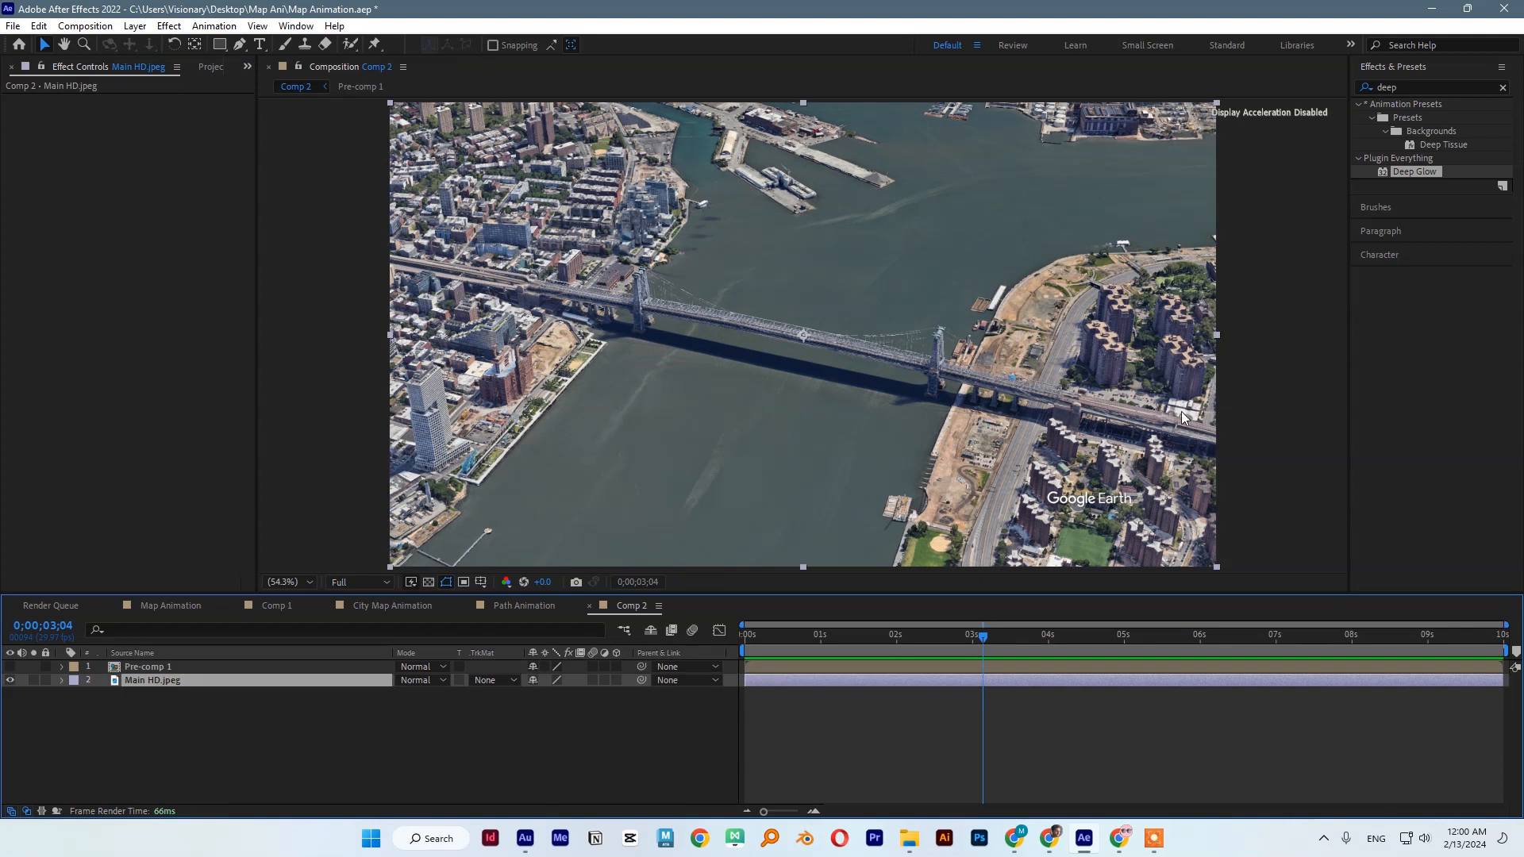
click(239, 45)
click(349, 720)
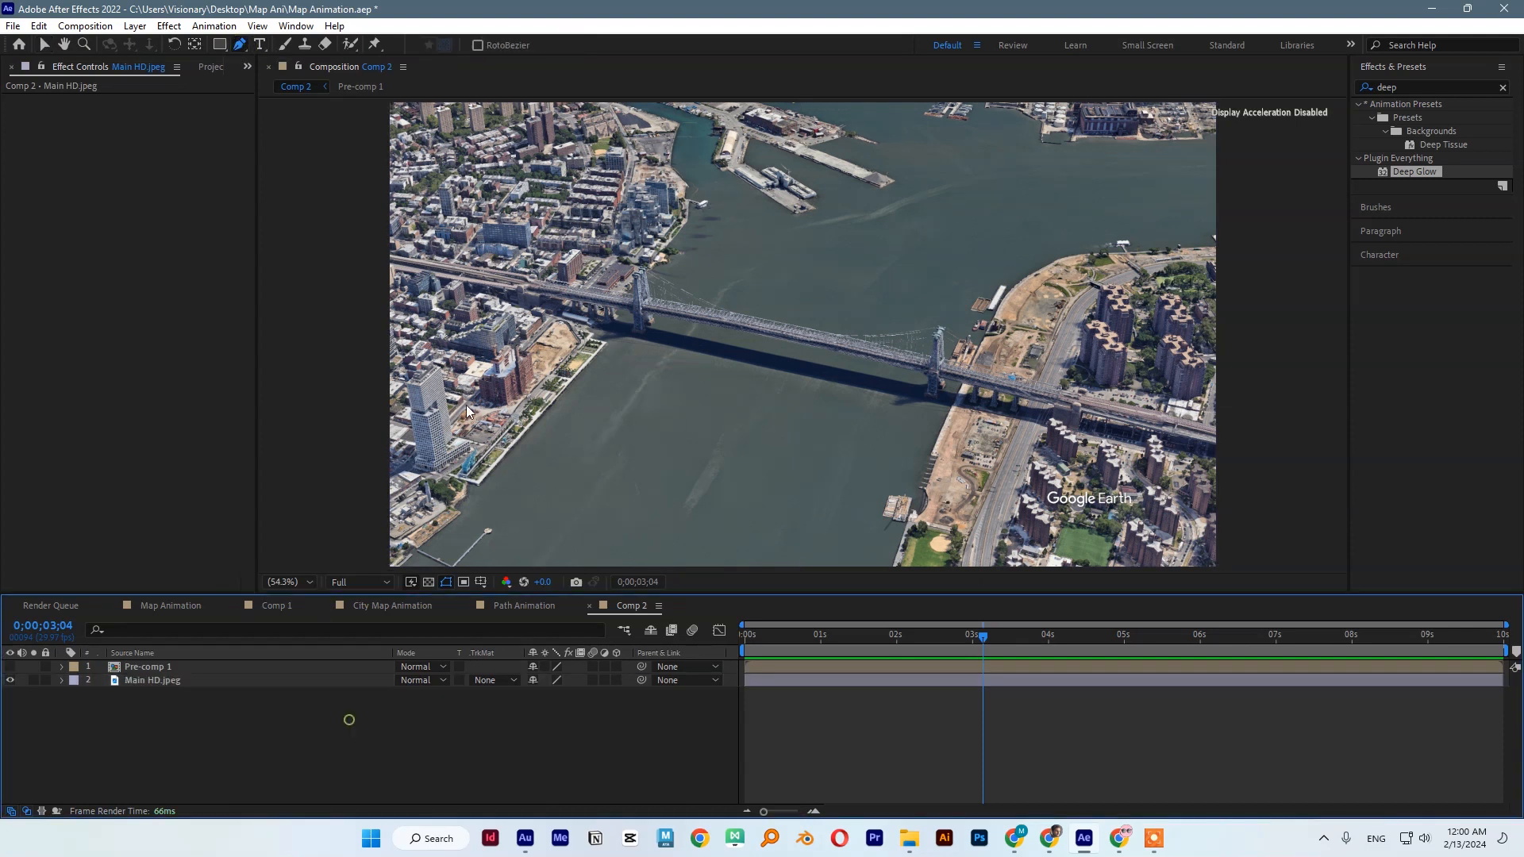
click(379, 254)
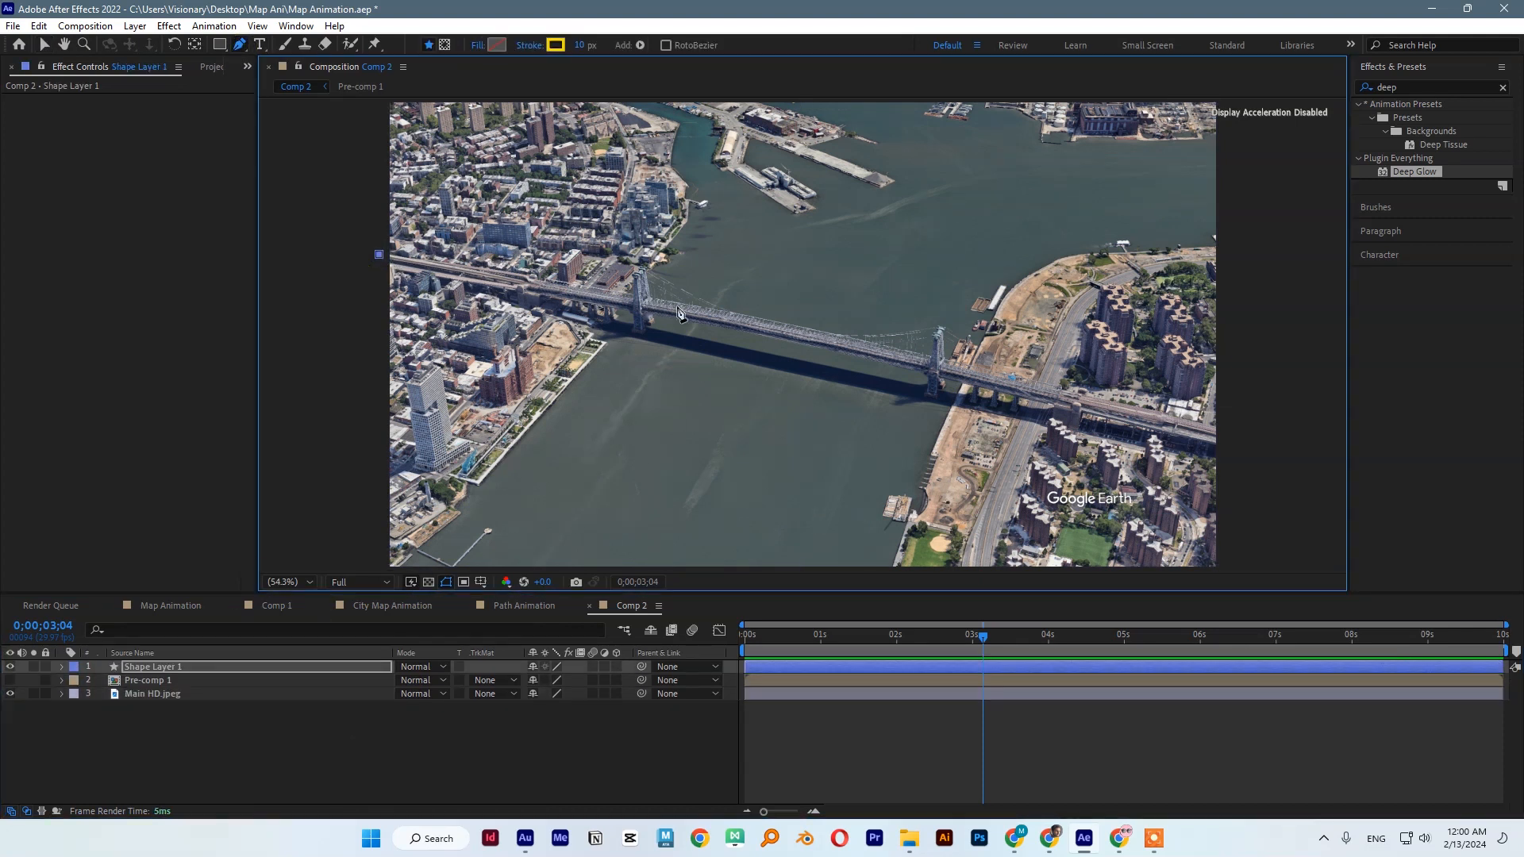
mouse_move(925, 362)
mouse_down()
mouse_move(999, 398)
mouse_move(1230, 436)
mouse_up()
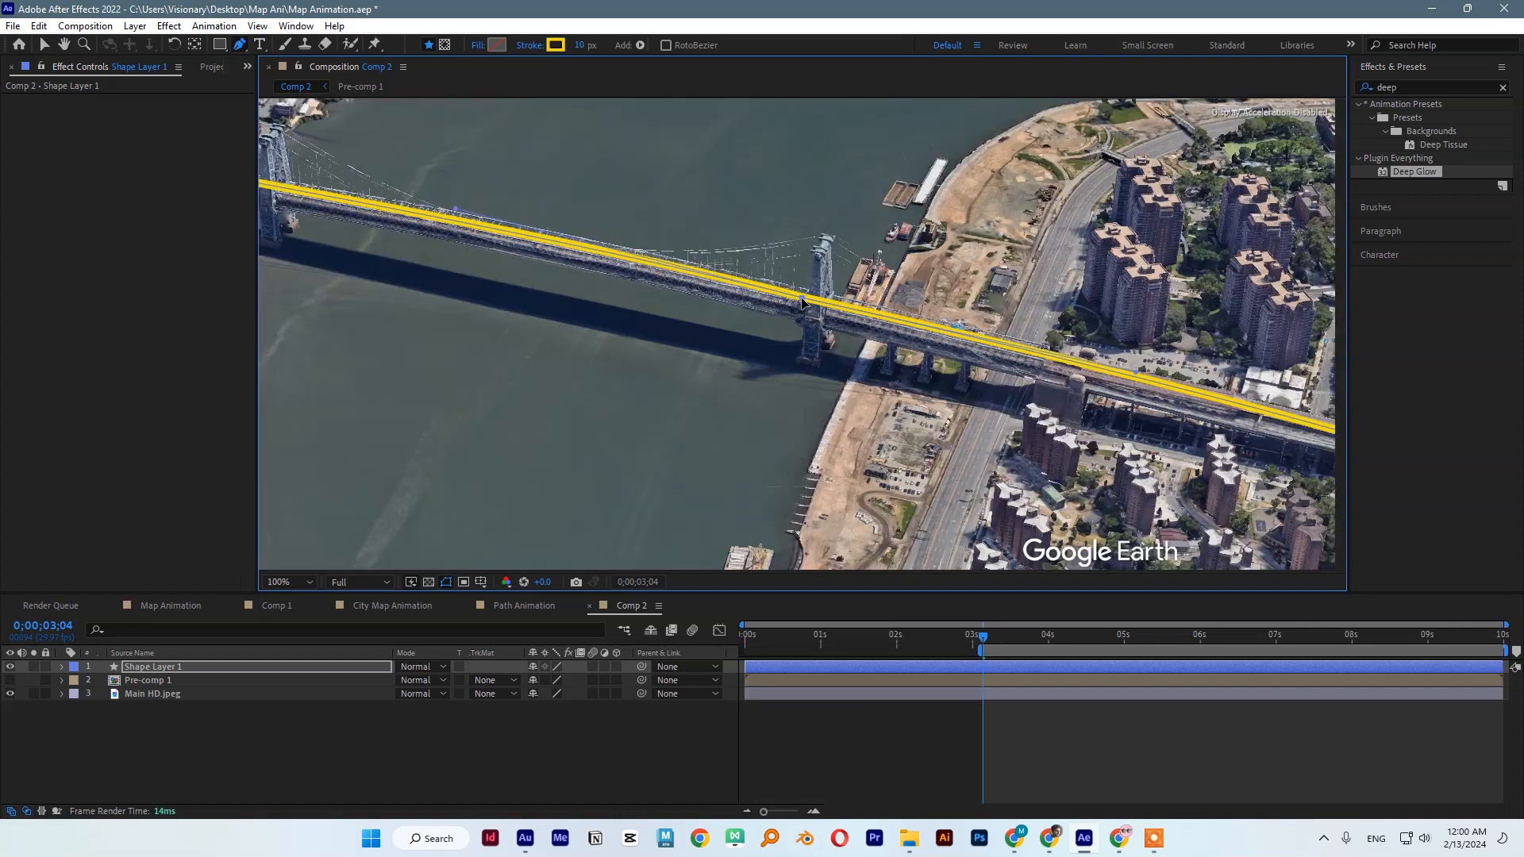
Draw a mask on Shape Layer 1 around the near-city bridge tower where the yellow path crosses it and set the mask to Subtract.
drag(381, 224, 635, 296)
click(512, 295)
click(528, 303)
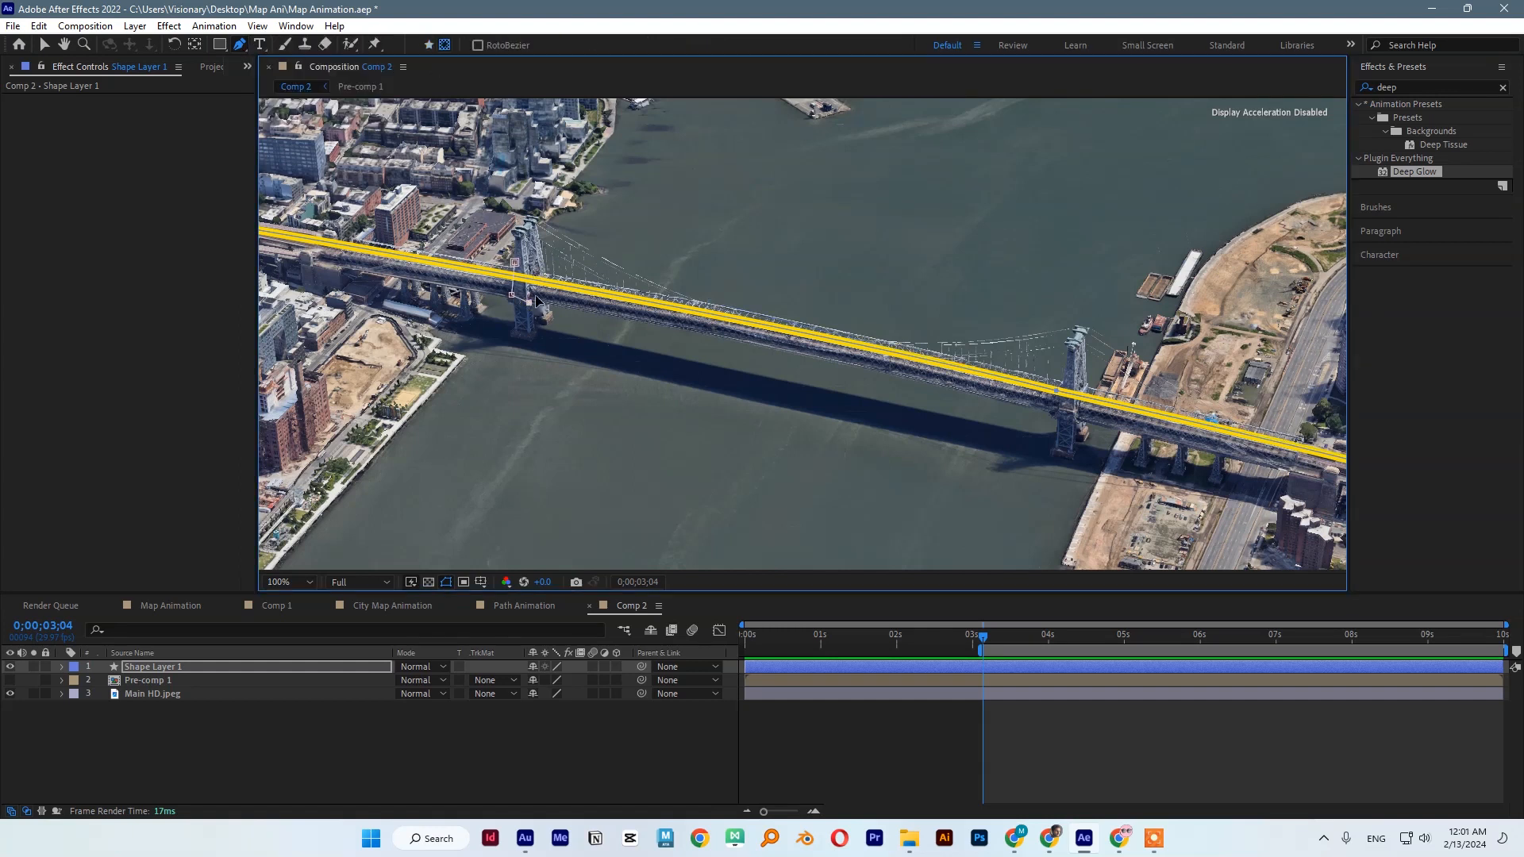
click(533, 293)
click(529, 253)
click(514, 262)
key(m)
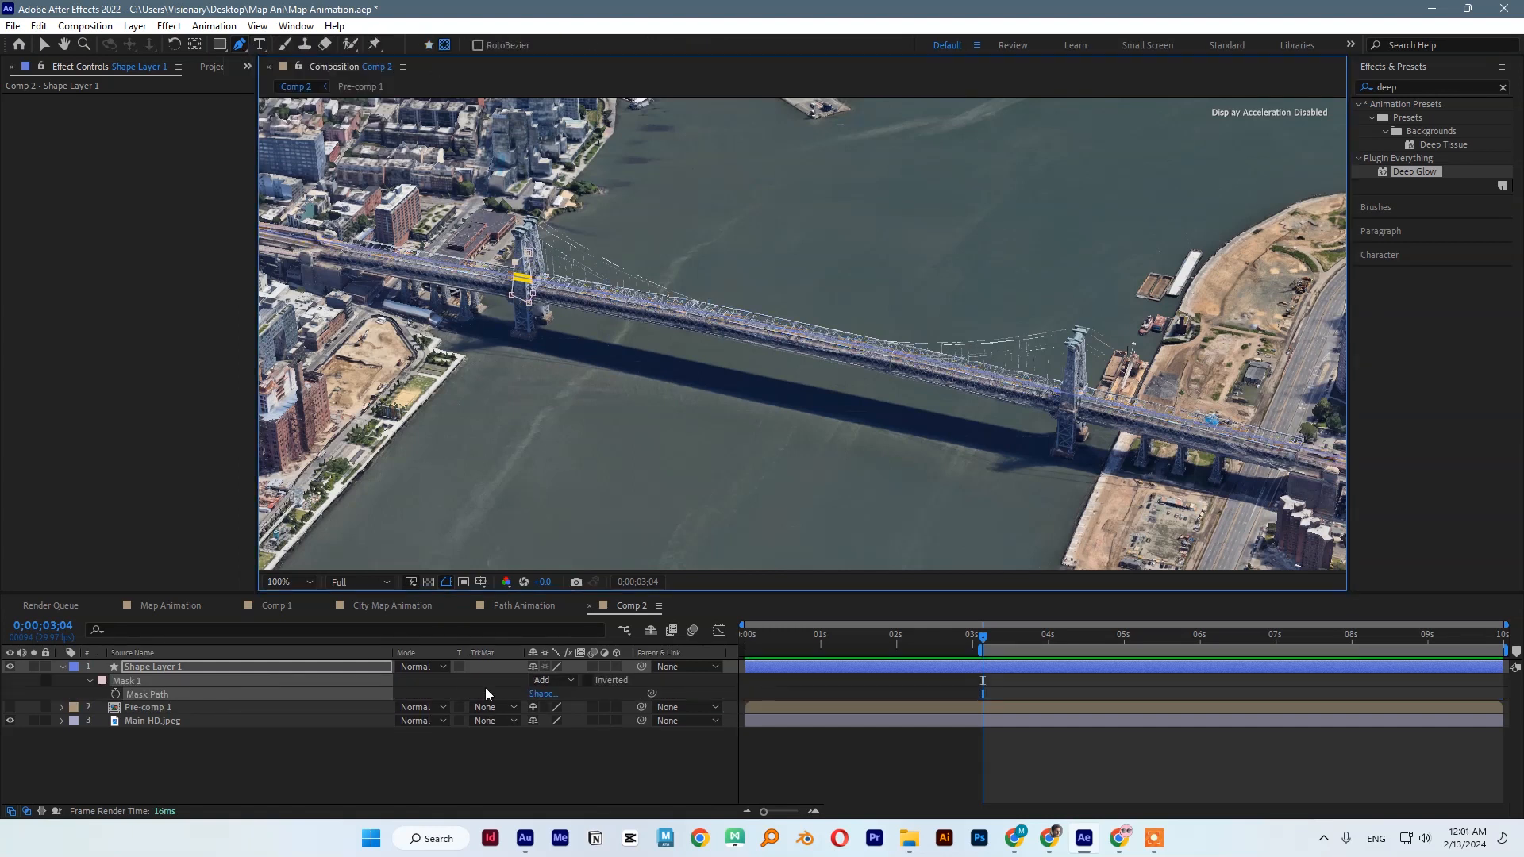
click(540, 684)
click(569, 728)
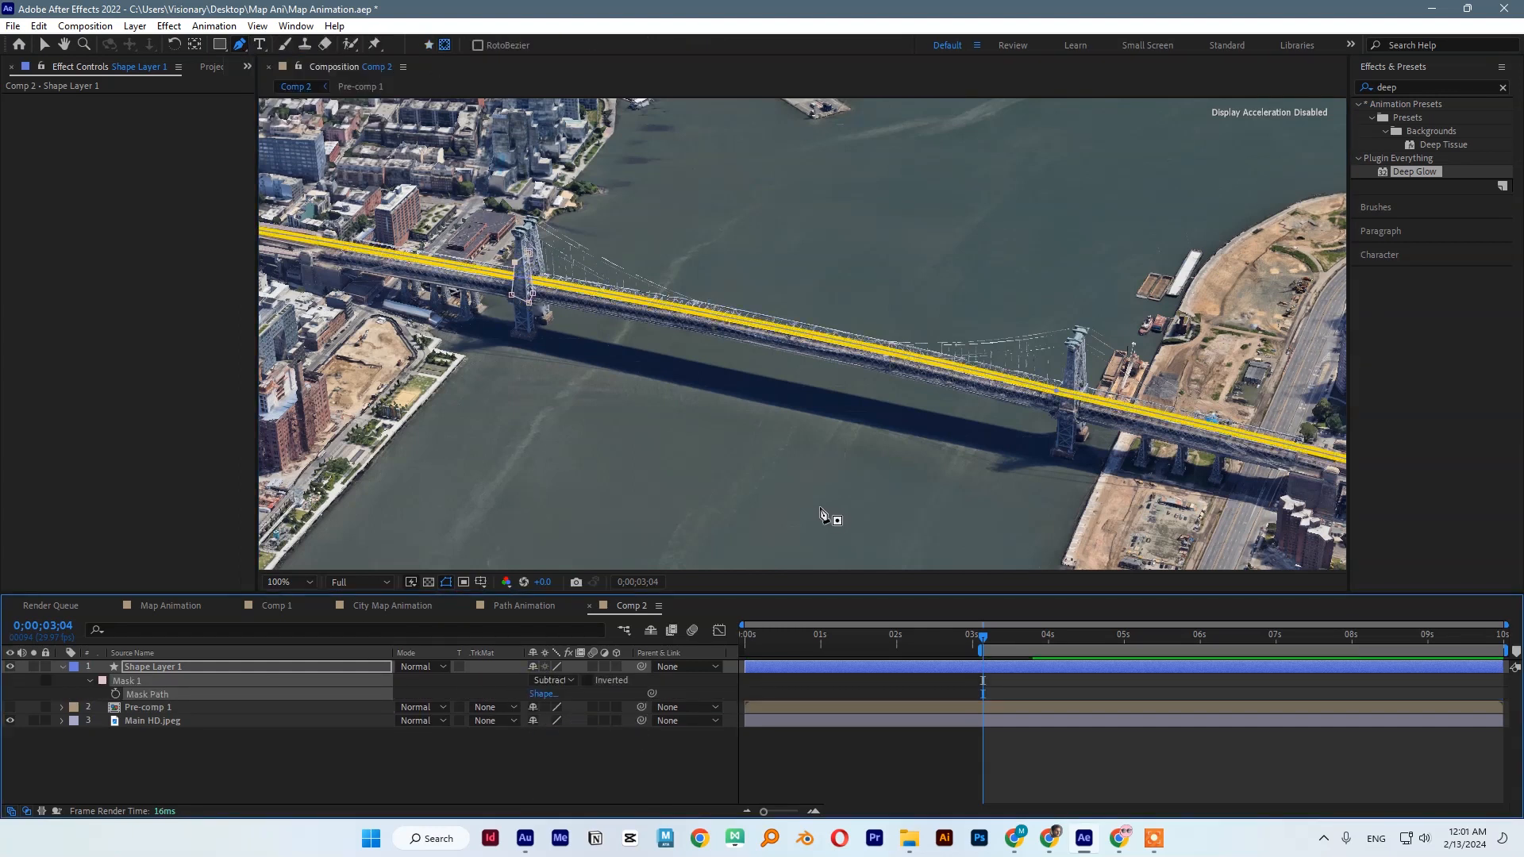
Draw a second mask on Shape Layer 1 around the bridge tower beside the construction shore and set it to Subtract.
click(1066, 369)
click(1055, 414)
click(1081, 409)
click(1078, 373)
click(1065, 368)
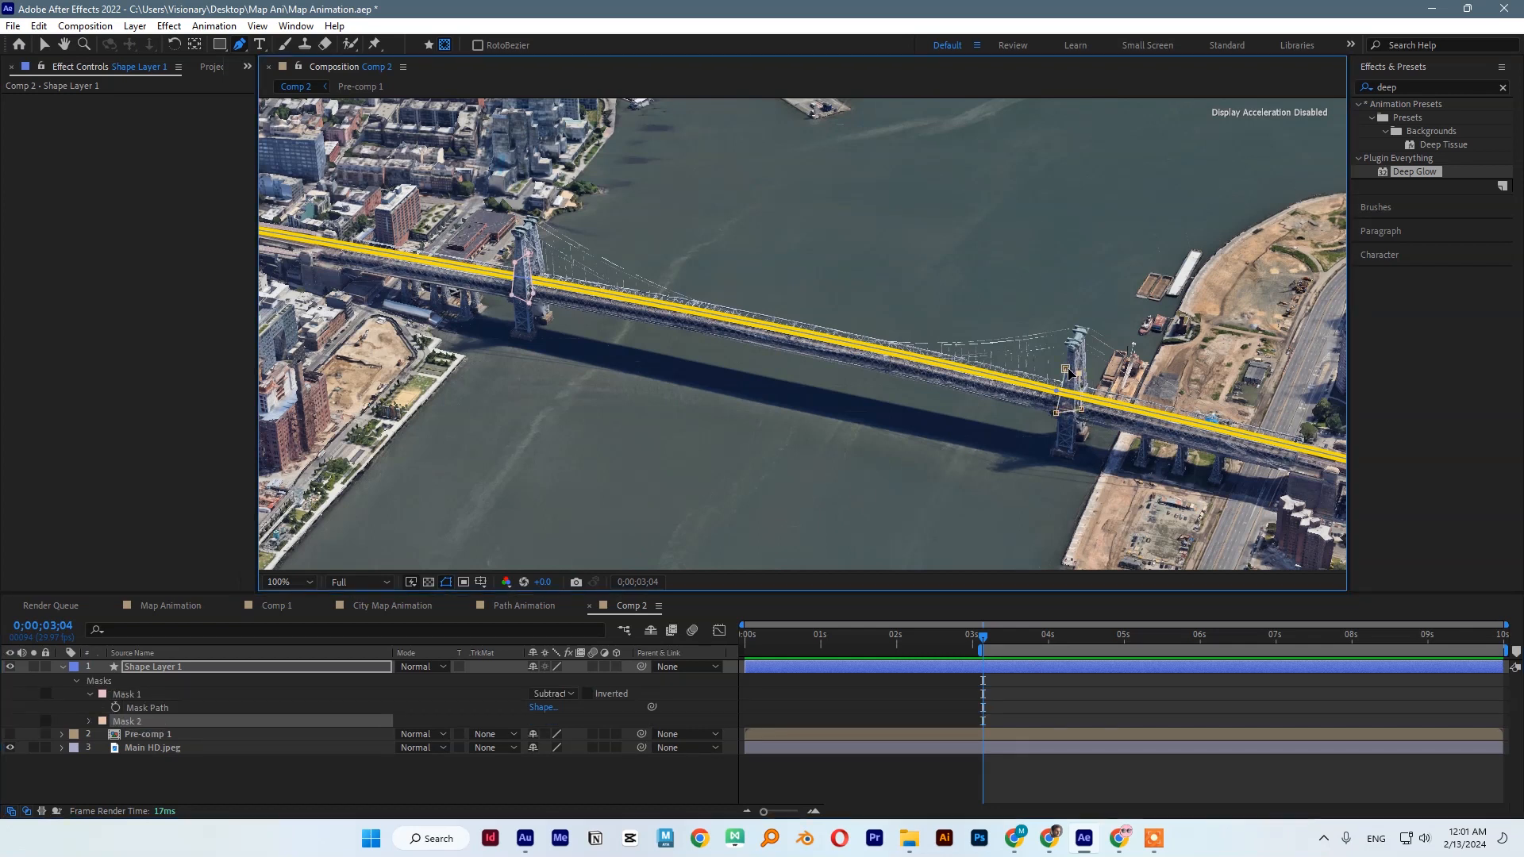
click(566, 720)
click(570, 633)
Add Trim Paths to Shape Layer 1 and keyframe End from 0% at the start to 100% at 0;00;03;04 with Easy Ease.
key(v)
scroll(773, 476, down, 2)
scroll(773, 477, up, 1)
click(421, 767)
click(624, 669)
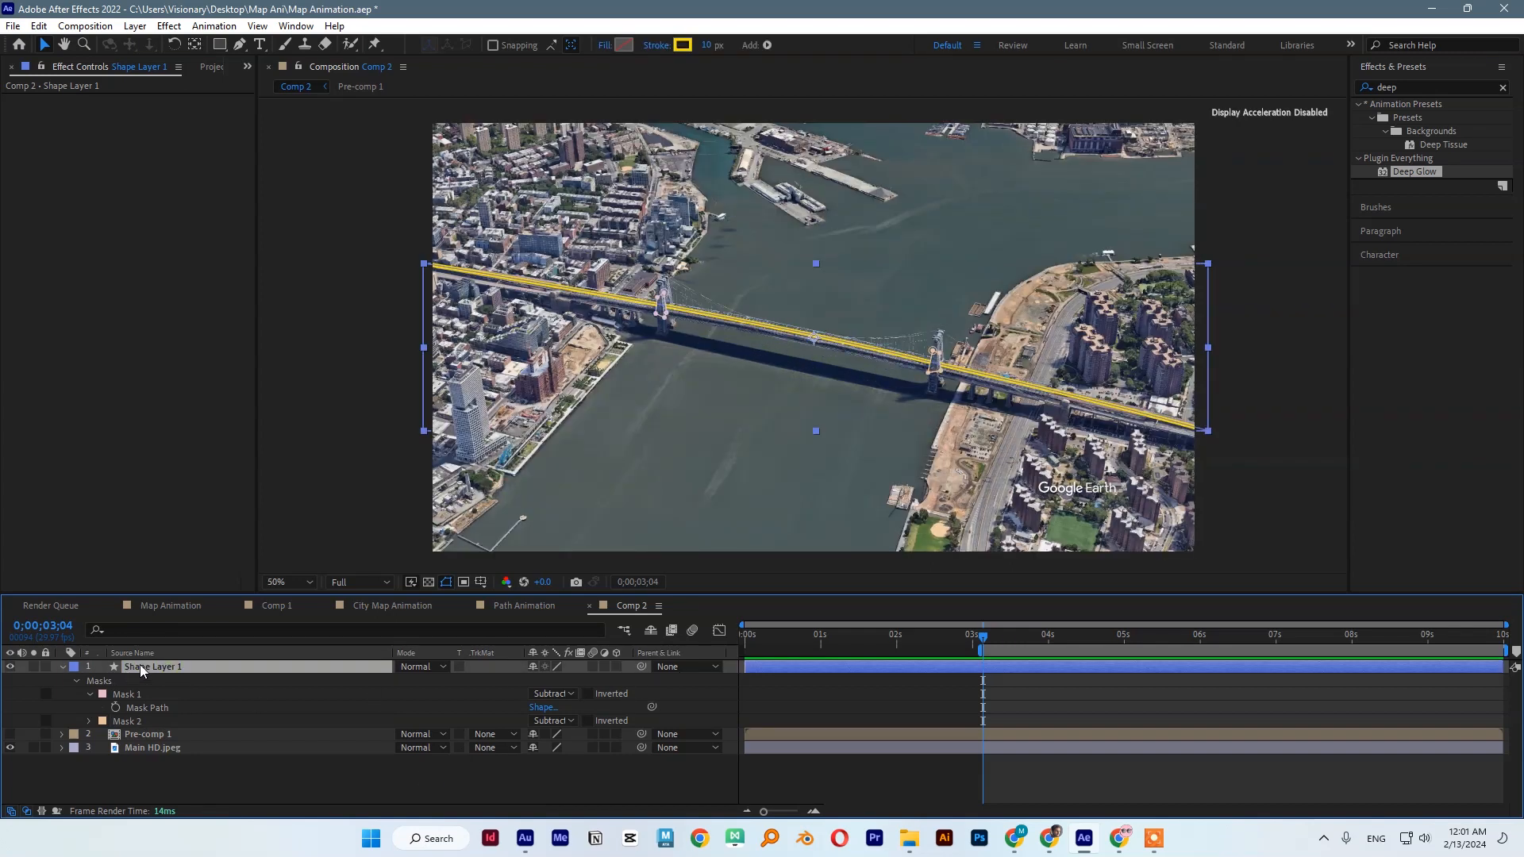
click(64, 668)
click(65, 668)
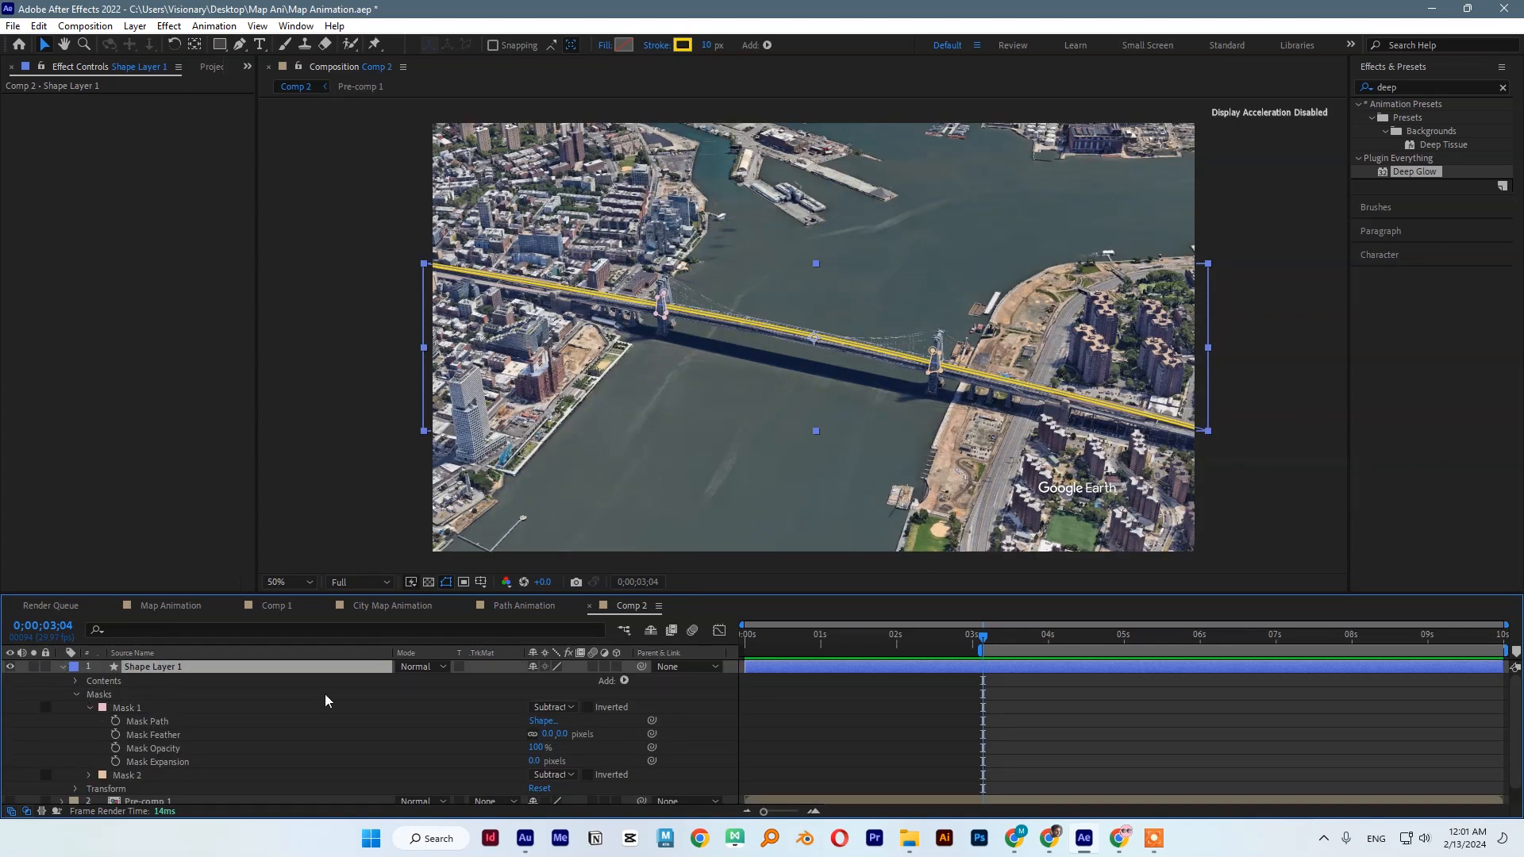
click(92, 708)
click(89, 708)
click(116, 734)
drag(983, 637, 744, 637)
drag(538, 734, 453, 734)
drag(740, 750, 1024, 721)
key(F9)
Apply Deep Glow to Shape Layer 1 and change the path's stroke color to blue.
drag(1420, 173, 159, 673)
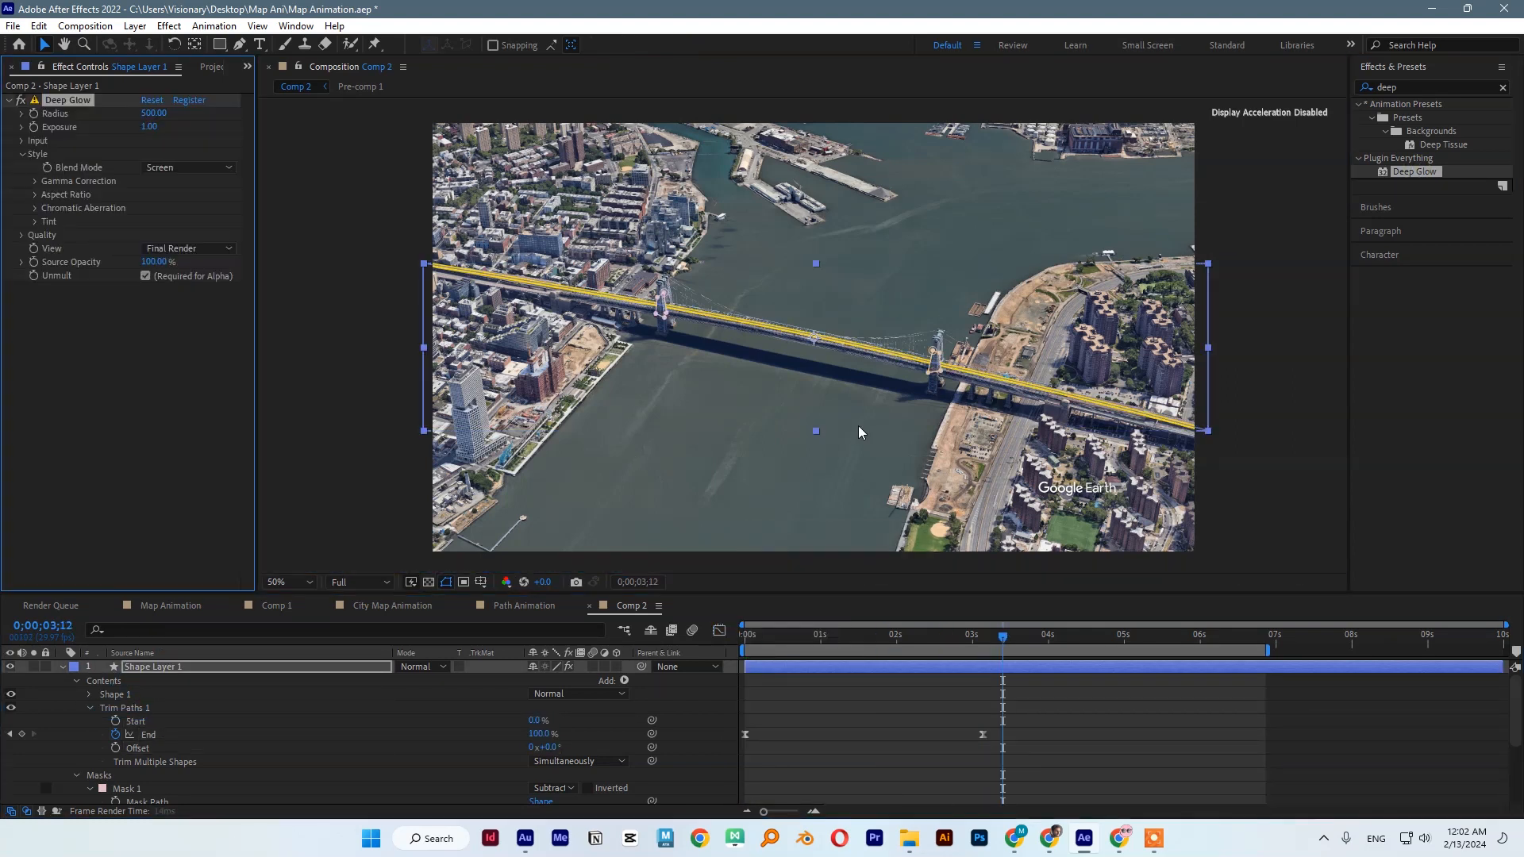
click(1221, 370)
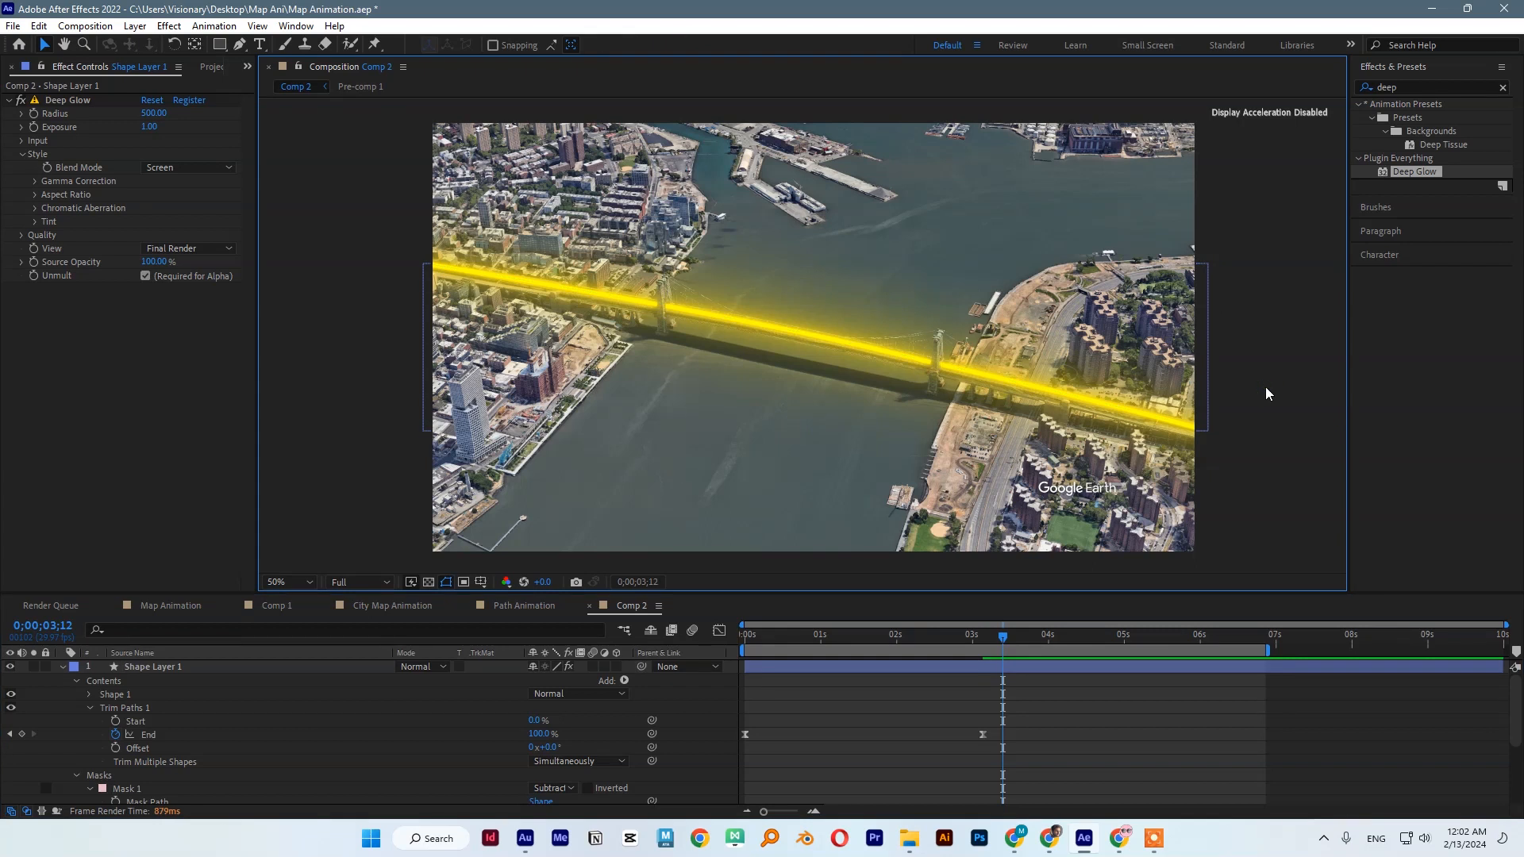
click(874, 319)
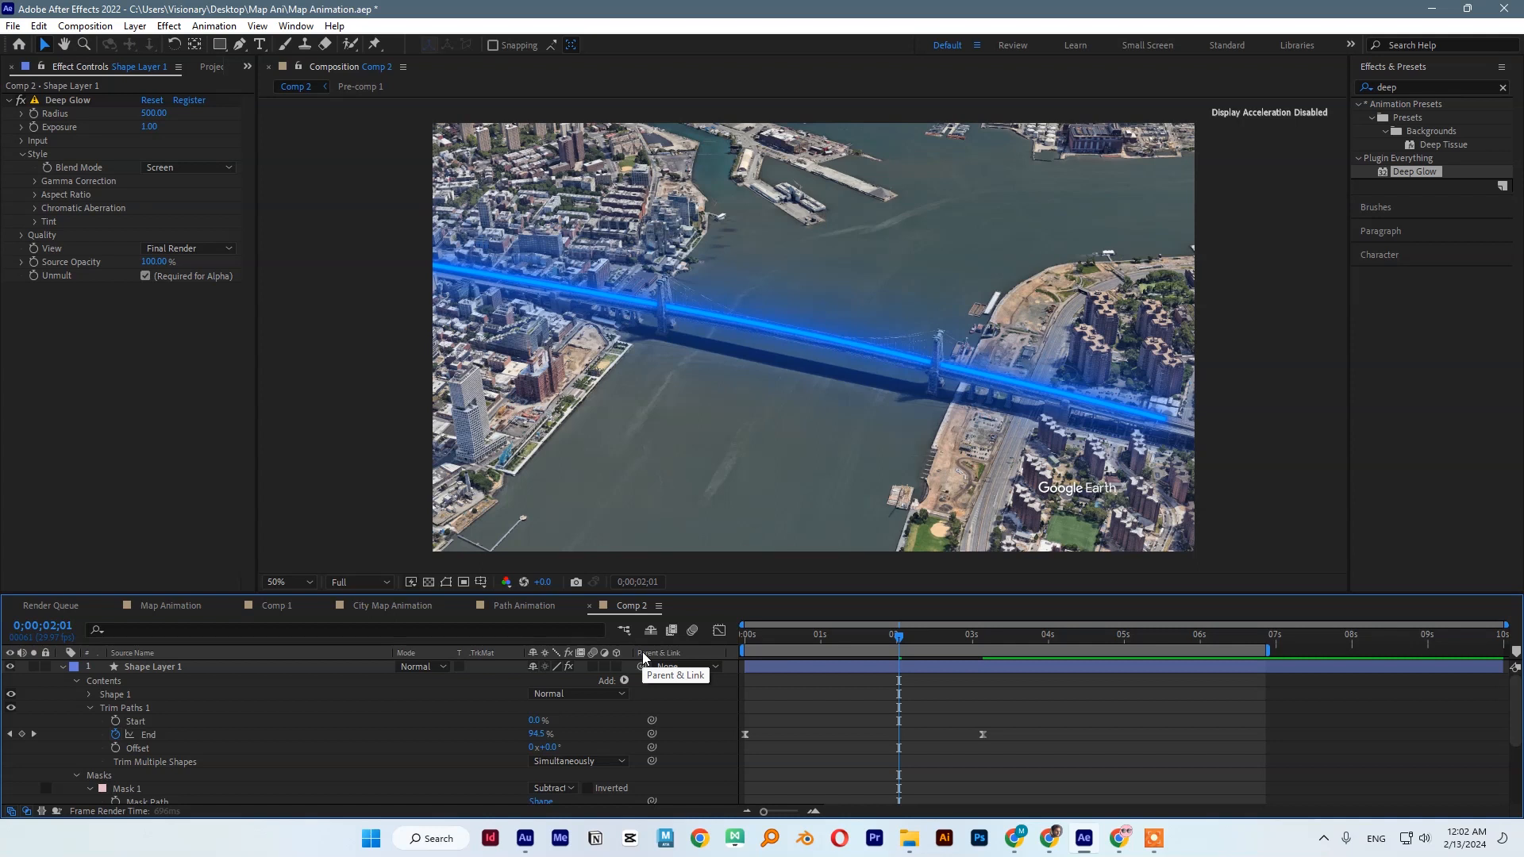
Preview the glowing path animation across the bridge in Comp 2.
key(space)
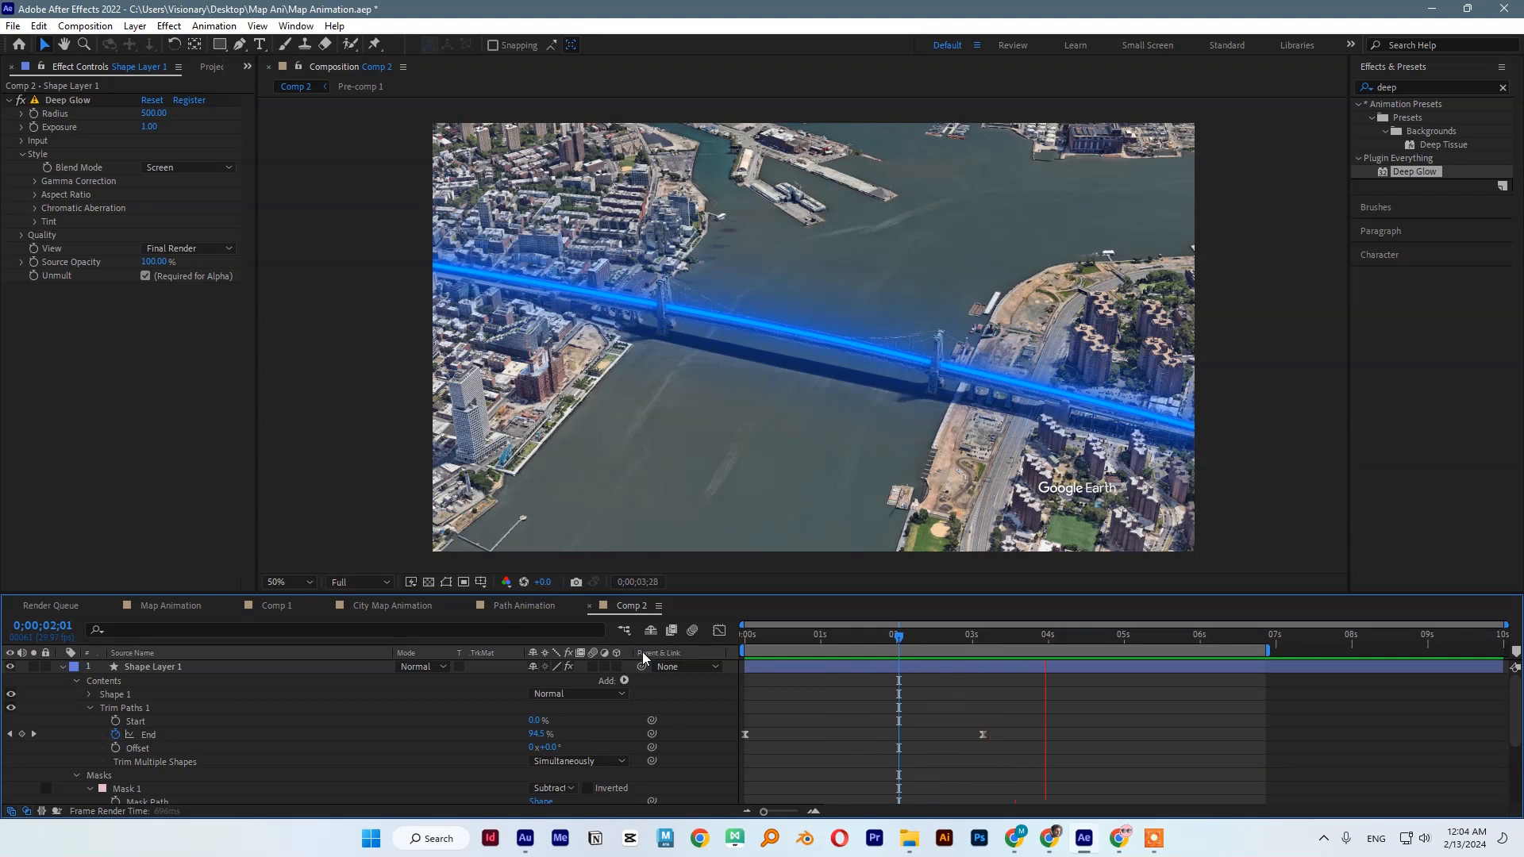
key(space)
key(space)
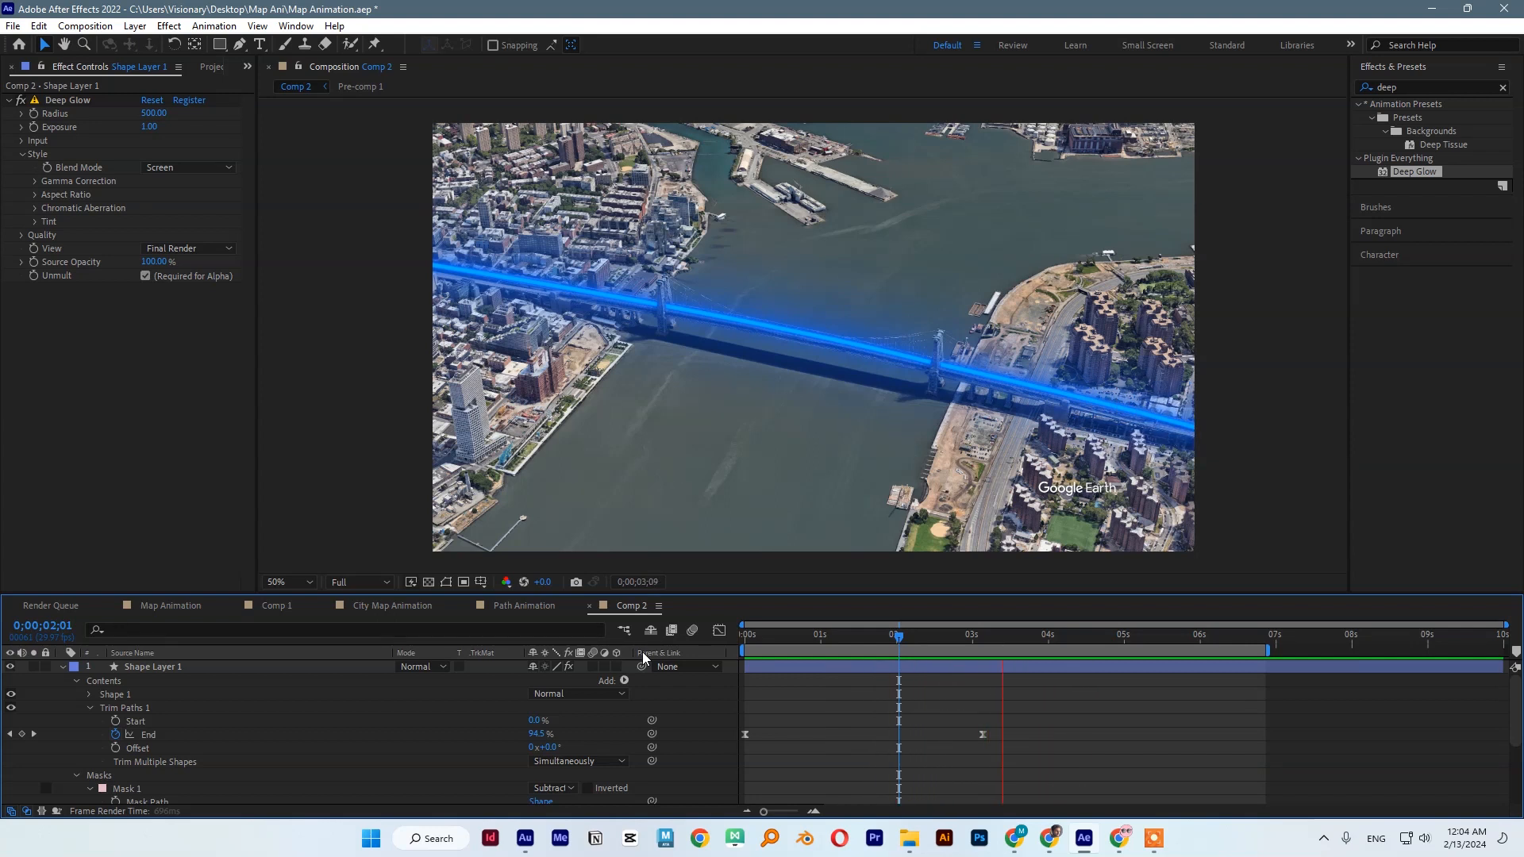